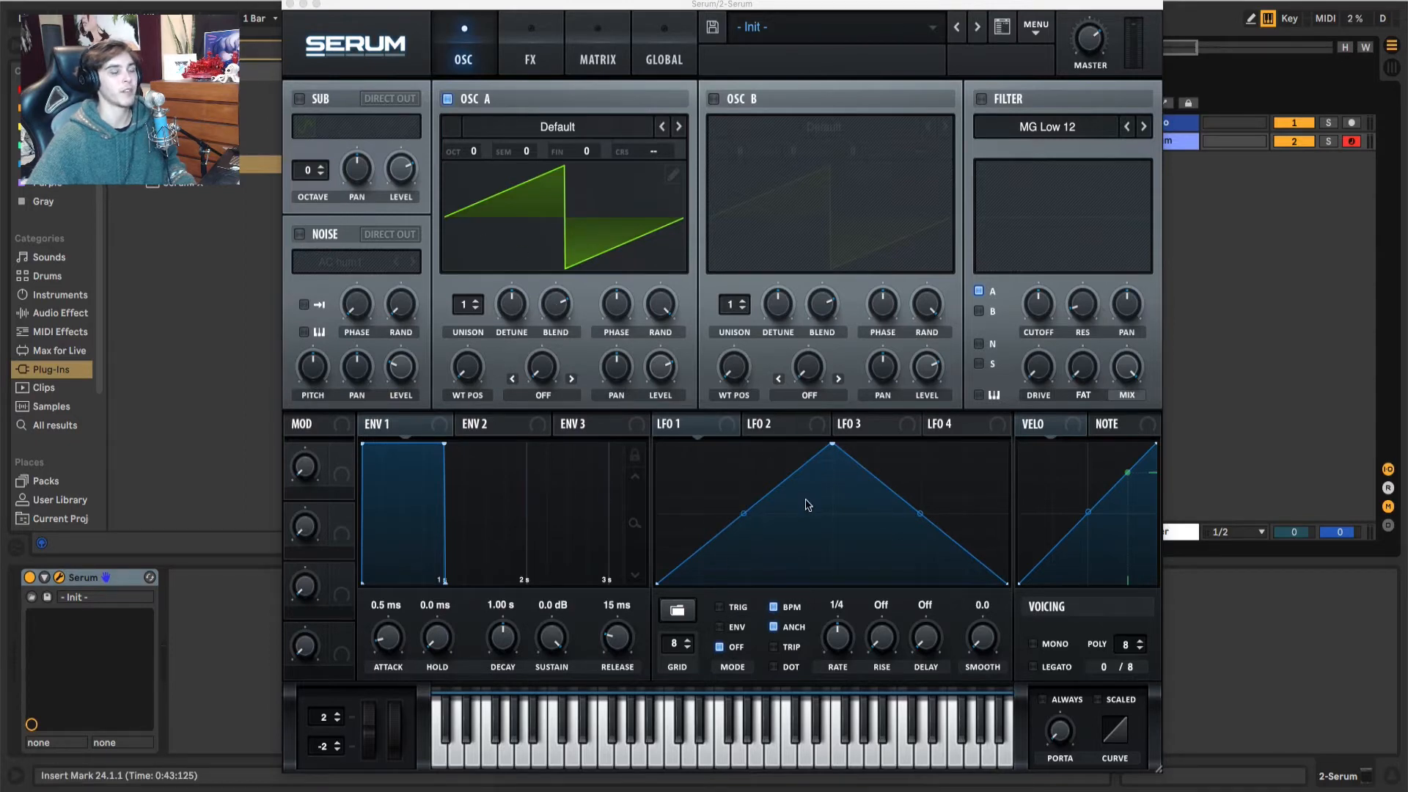
Step: Reshape LFO 1 from a triangle into a rising ramp and set its rate to one bar
drag(832, 444, 1025, 399)
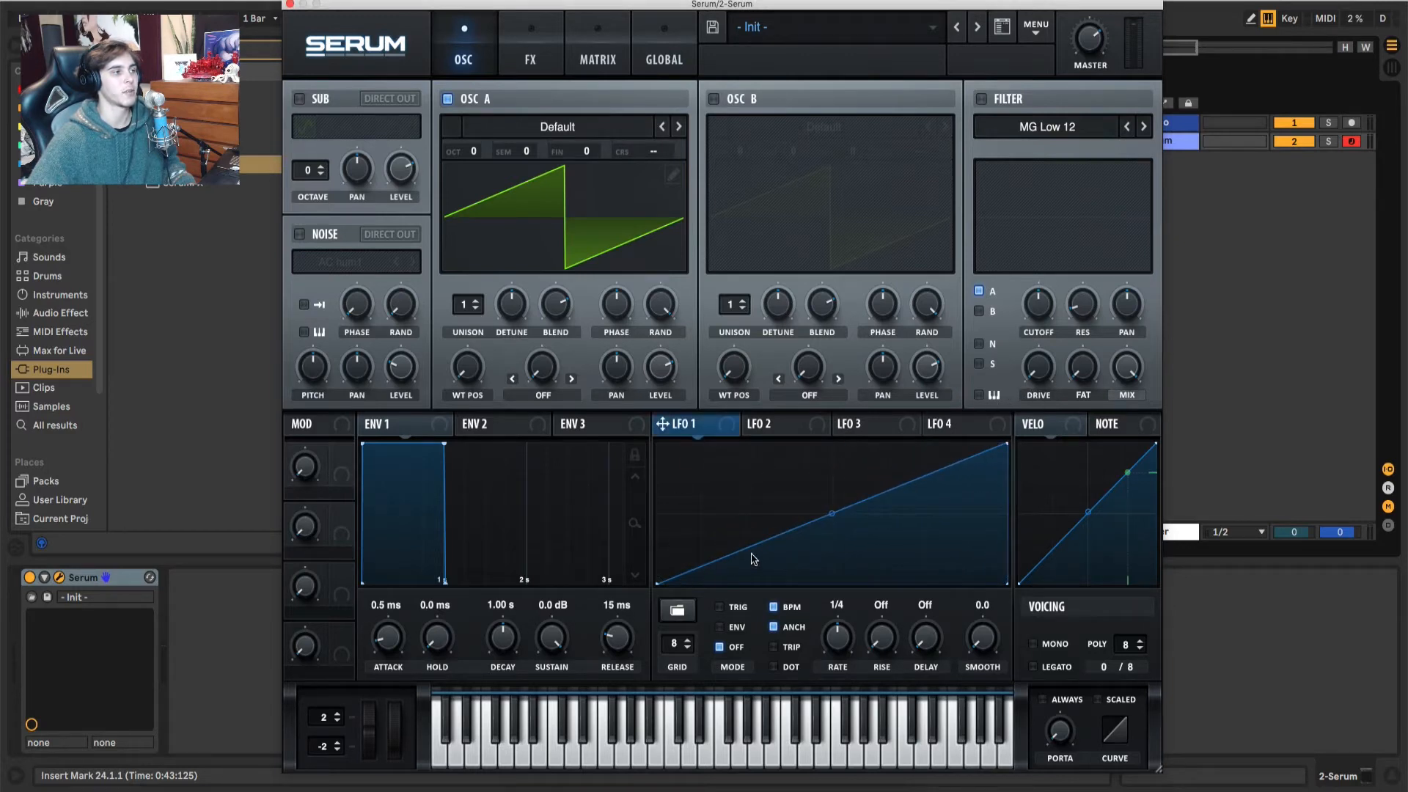
drag(839, 644, 837, 664)
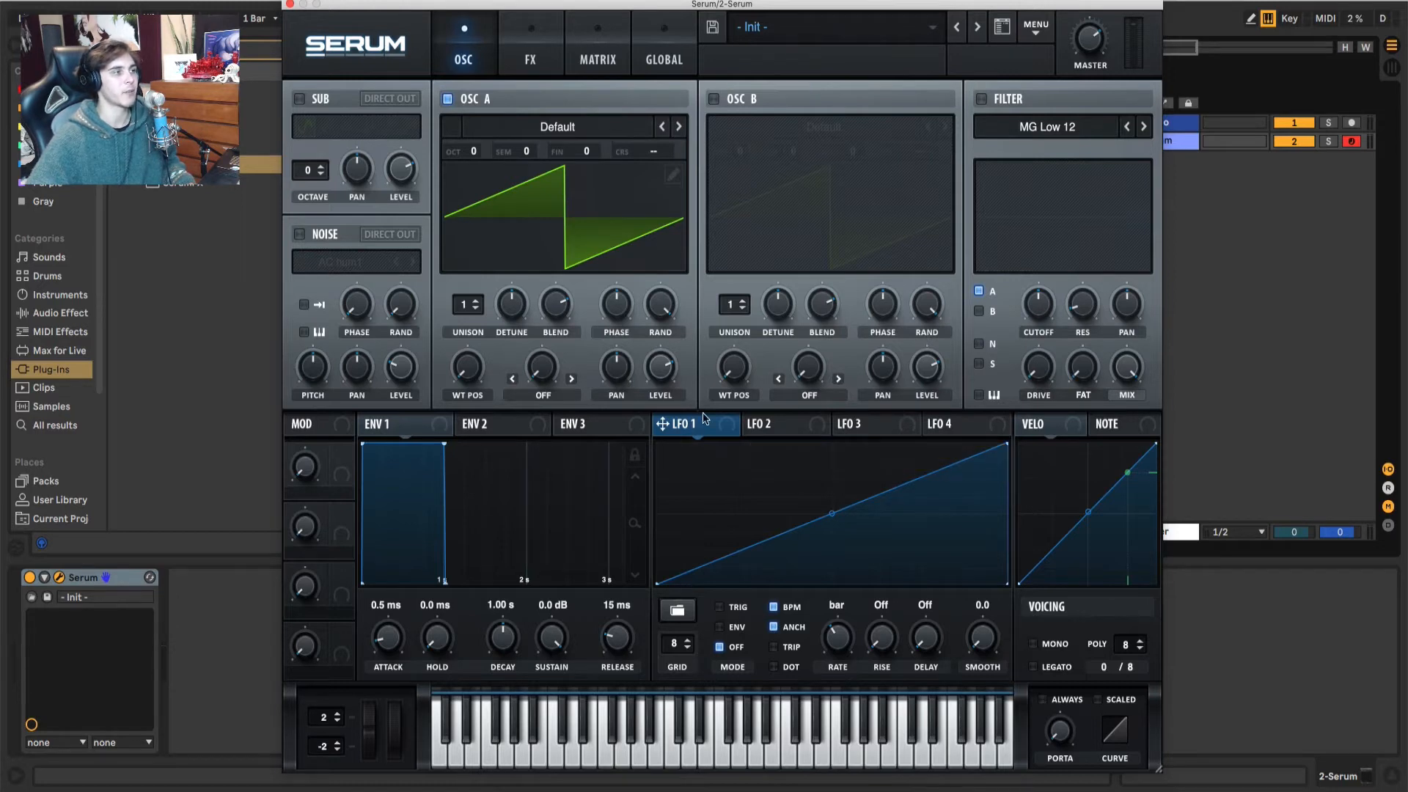
Step: Set oscillator A's octave to -3 and raise its level
drag(481, 158, 493, 266)
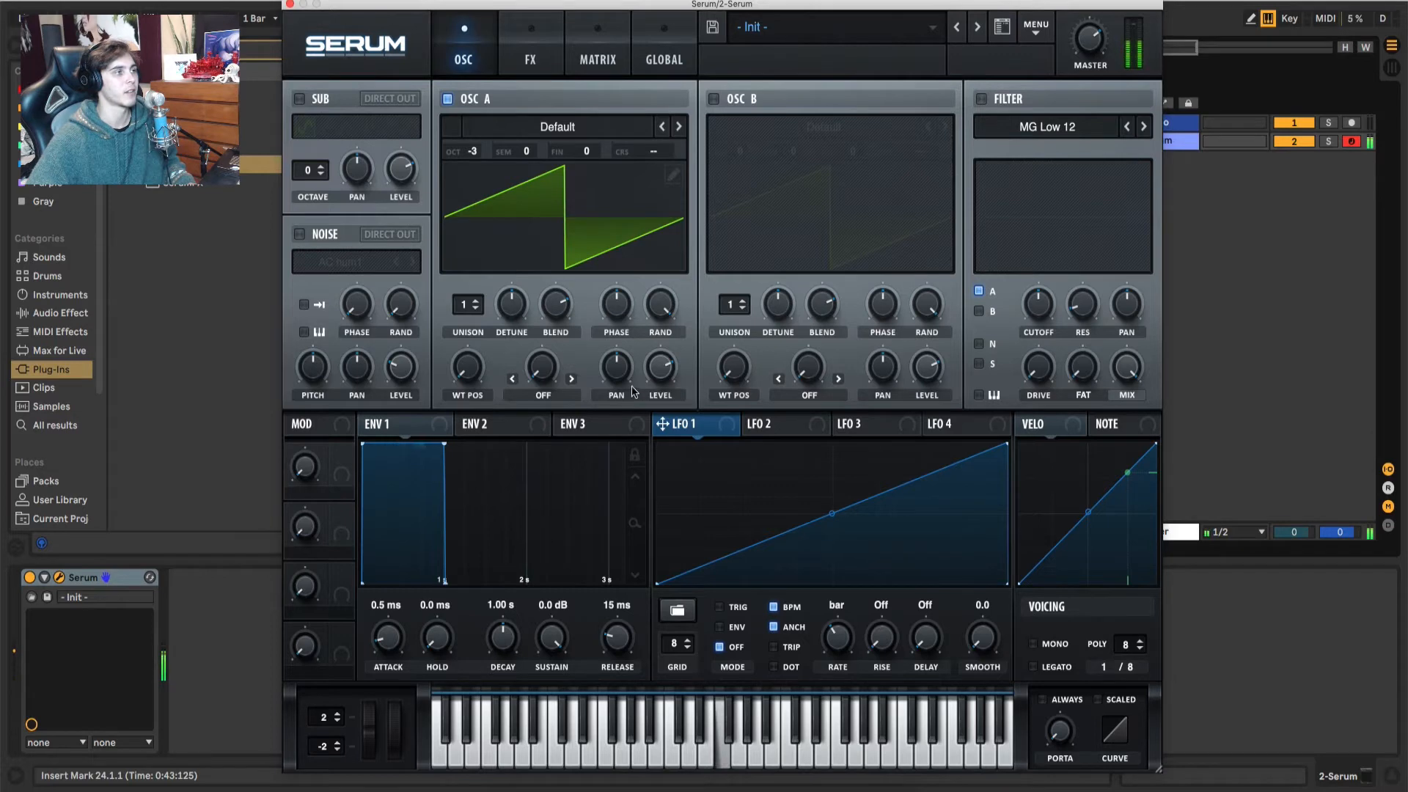
drag(663, 374, 665, 348)
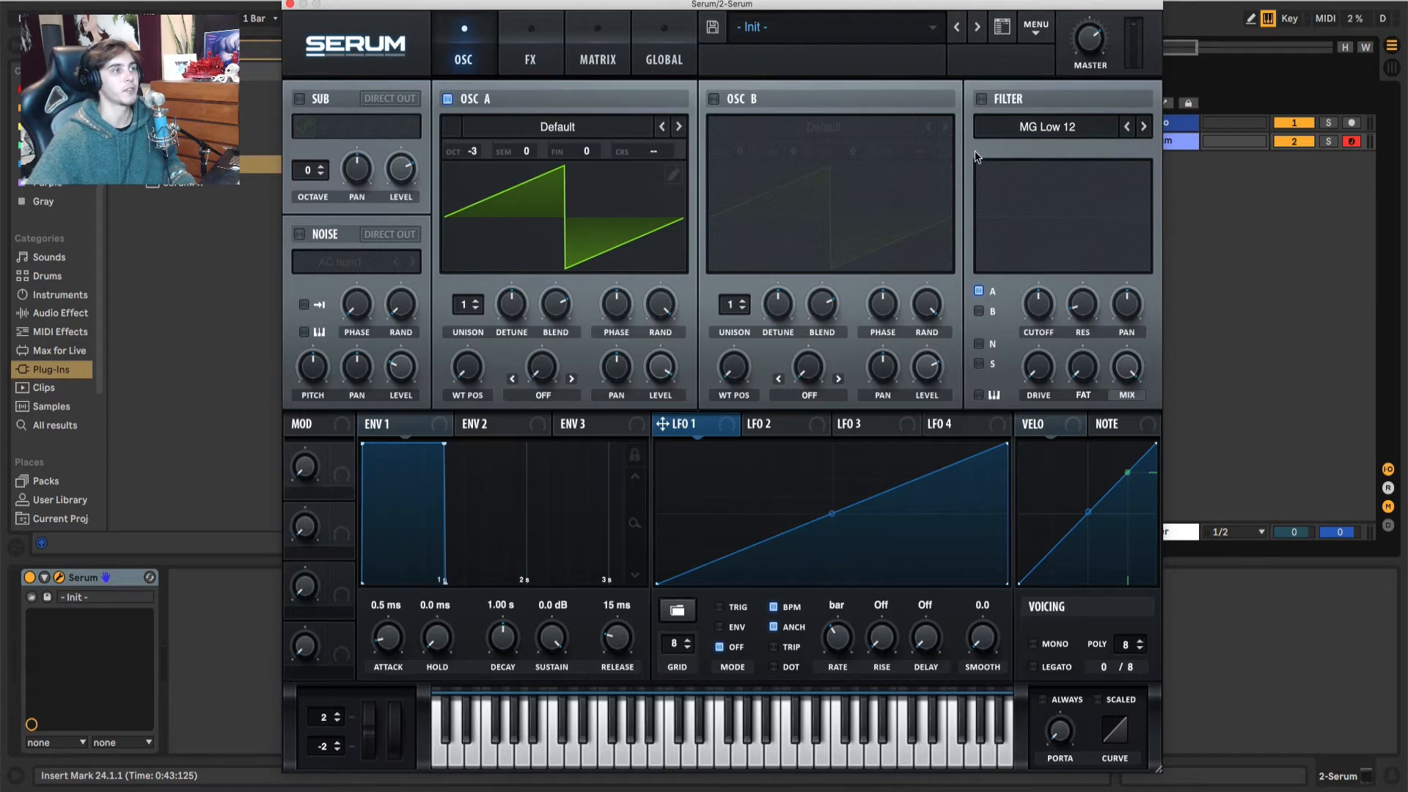
Step: Enable the filter, choose the Cmb - flange type and lower its cutoff
click(981, 98)
click(983, 132)
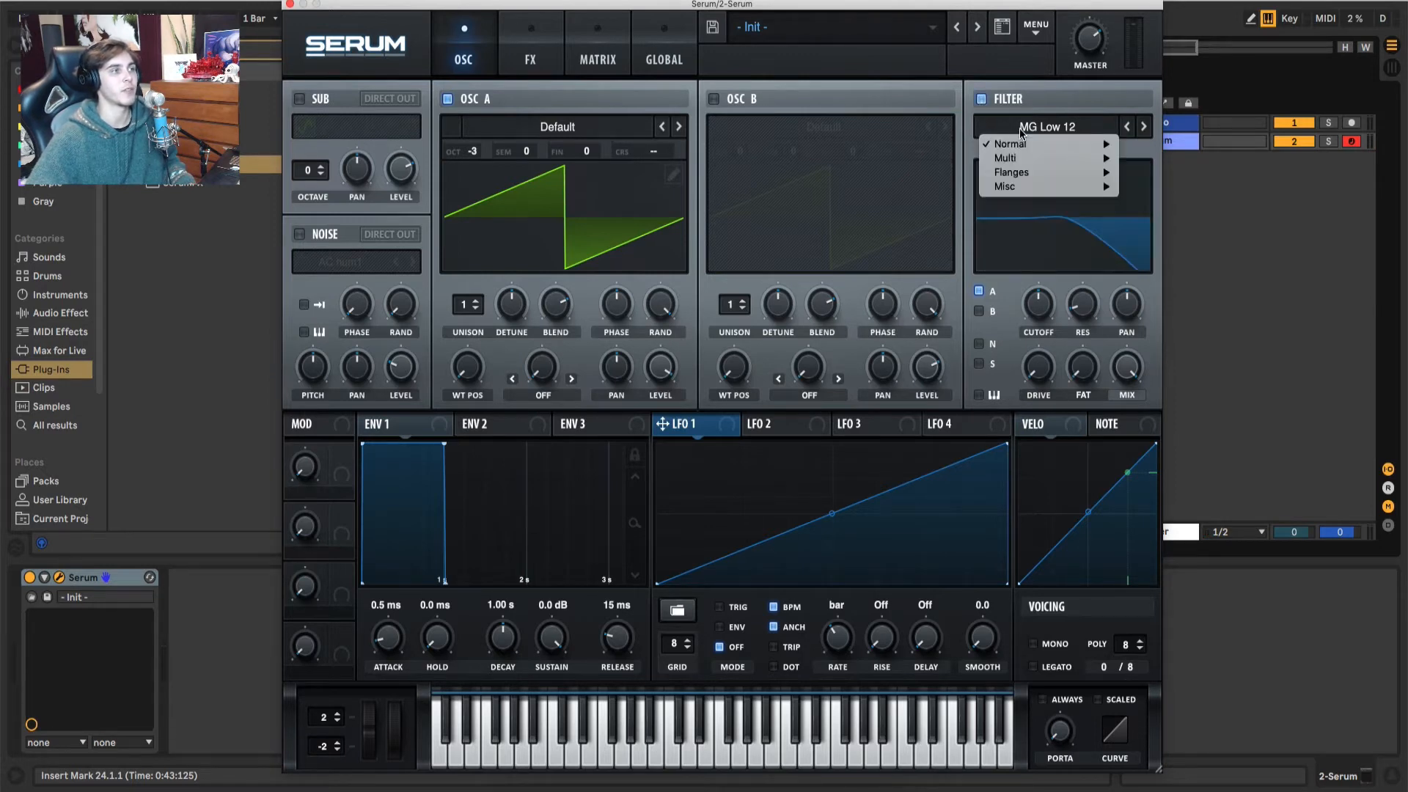
mouse_move(1019, 170)
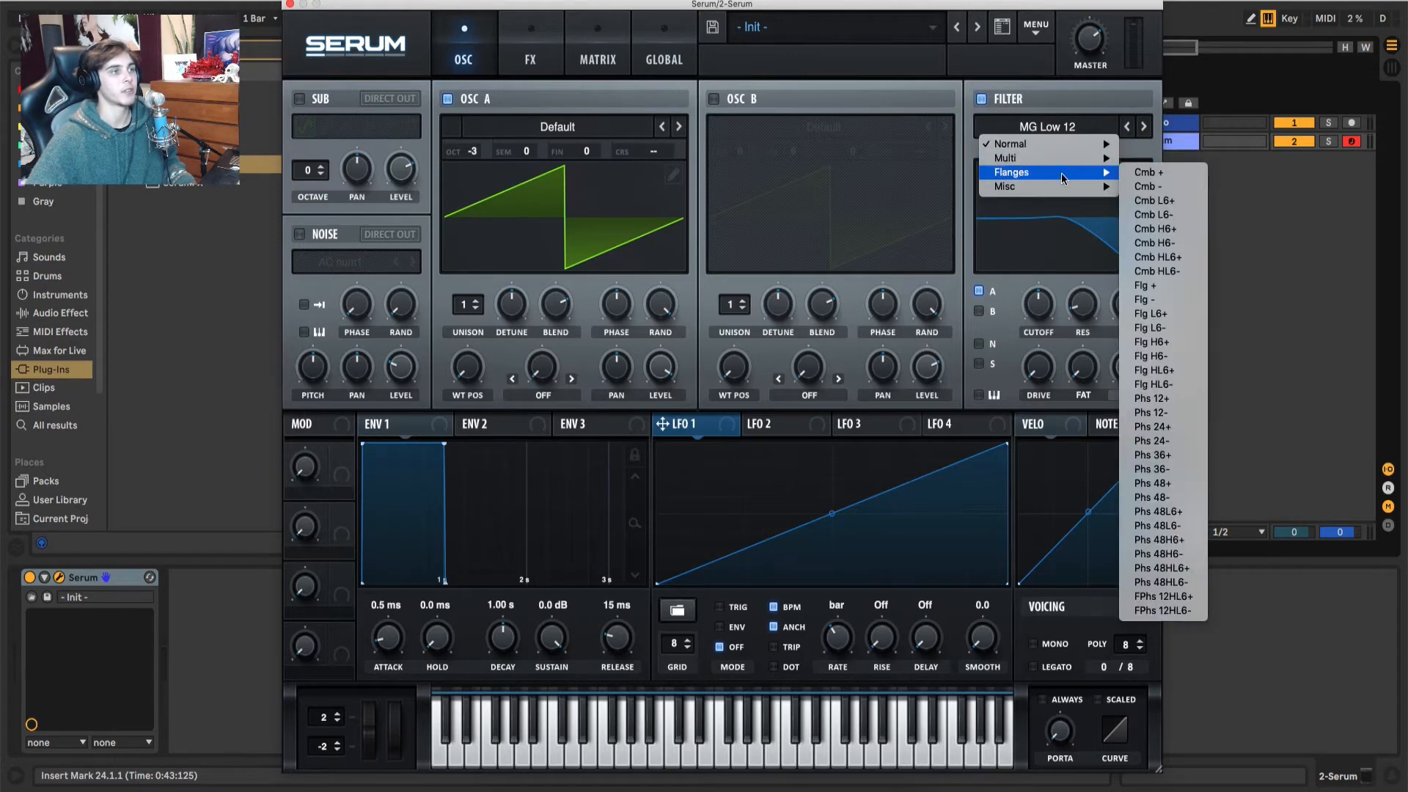
click(1148, 187)
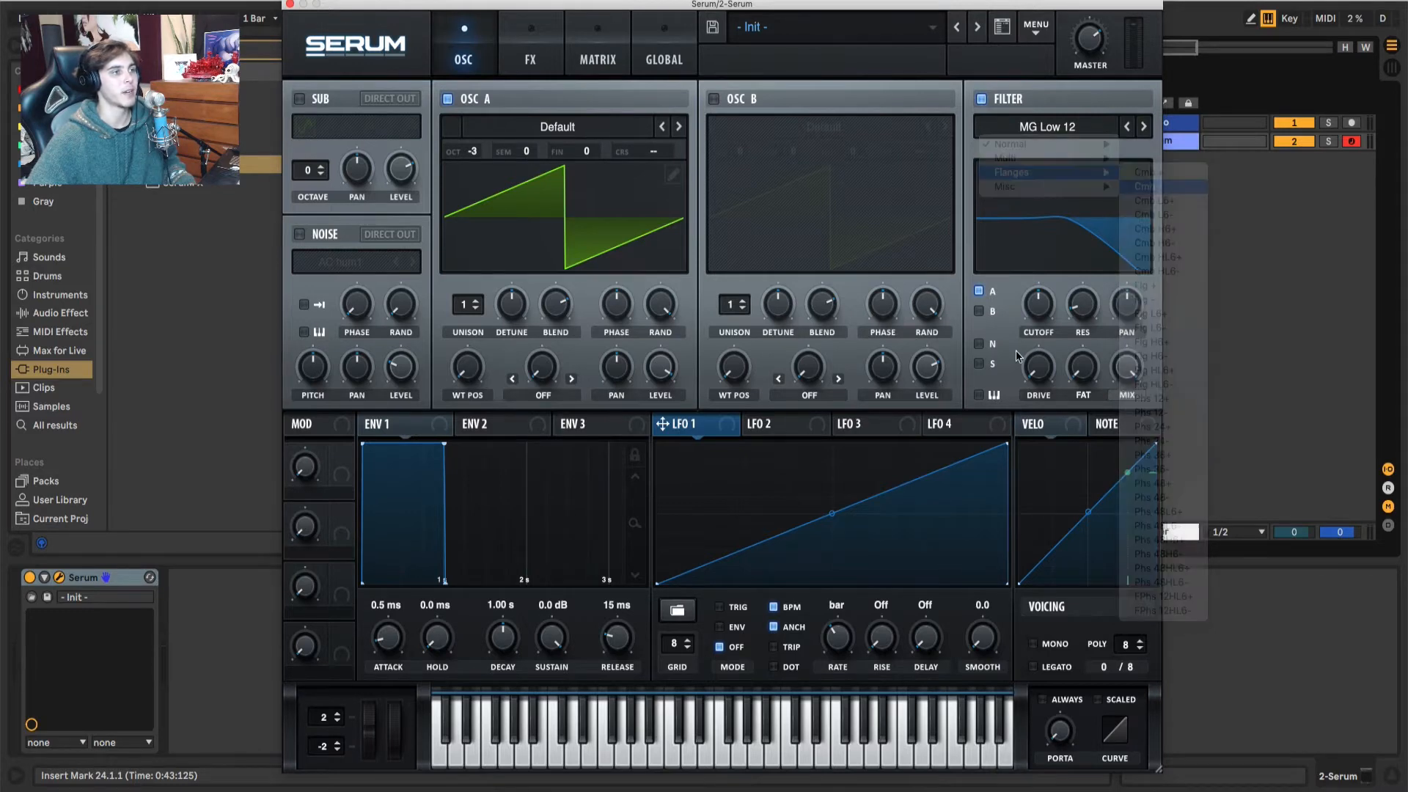
drag(1109, 209, 1106, 222)
drag(1046, 305, 1043, 337)
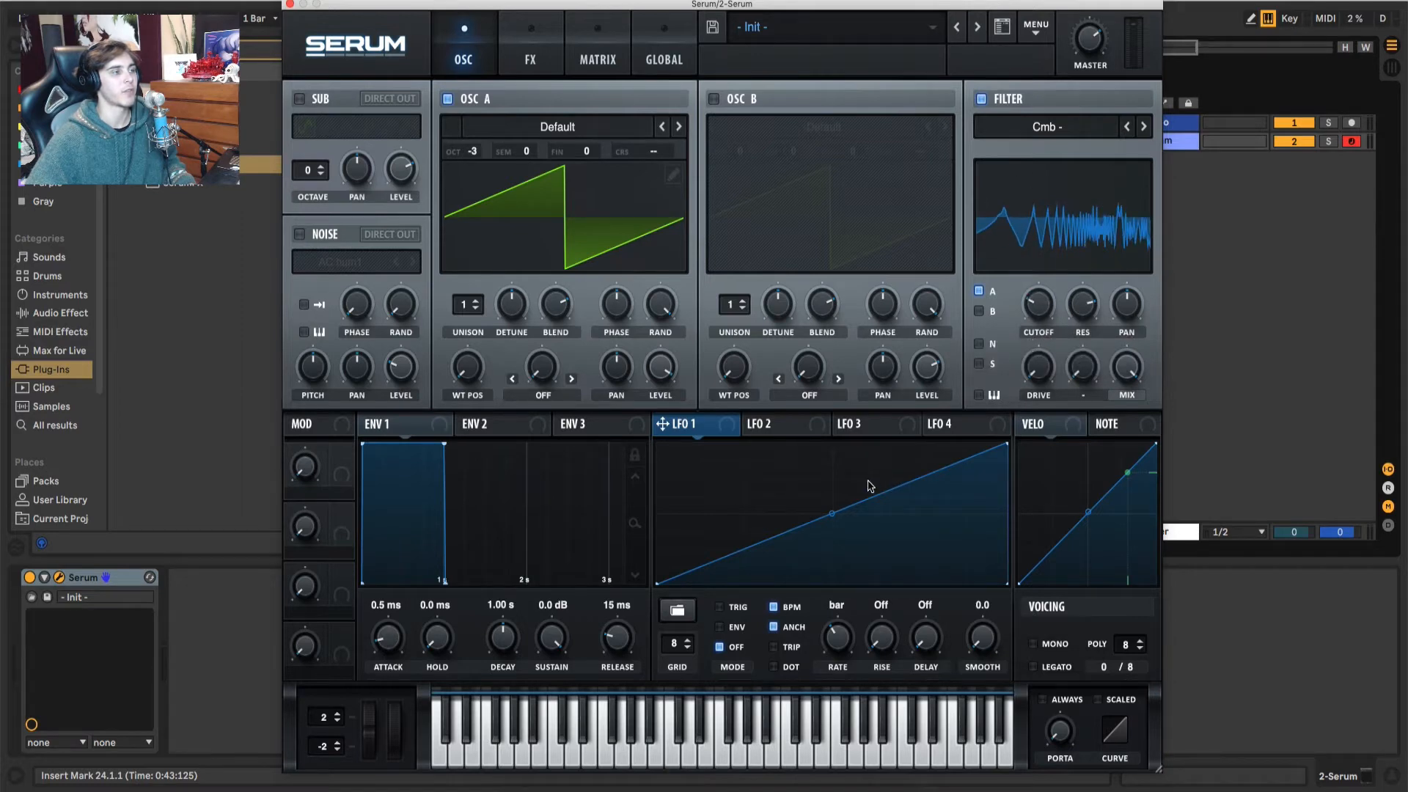
Step: Assign LFO 1 to the filter cutoff and increase the modulation depth
drag(729, 436, 1051, 315)
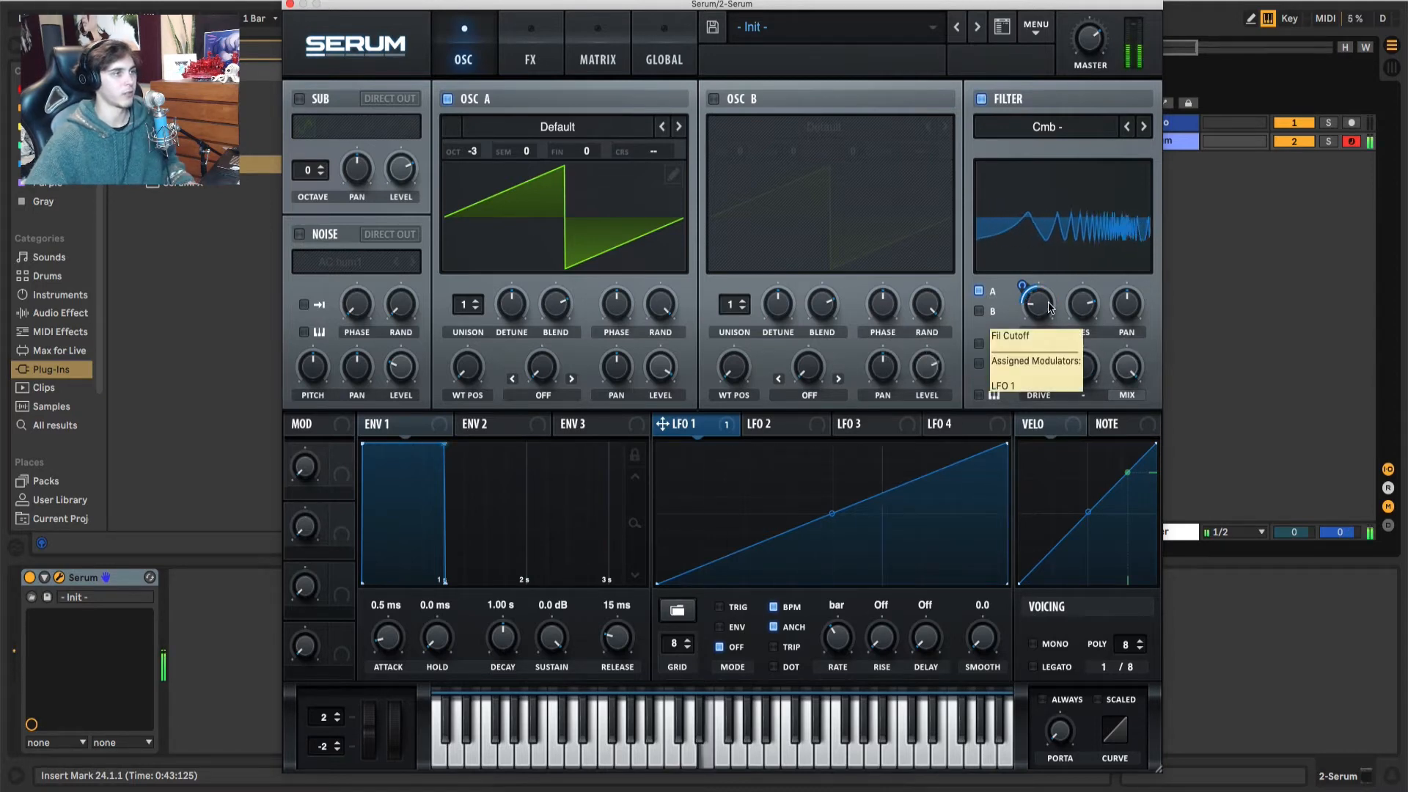
drag(1023, 285, 1024, 268)
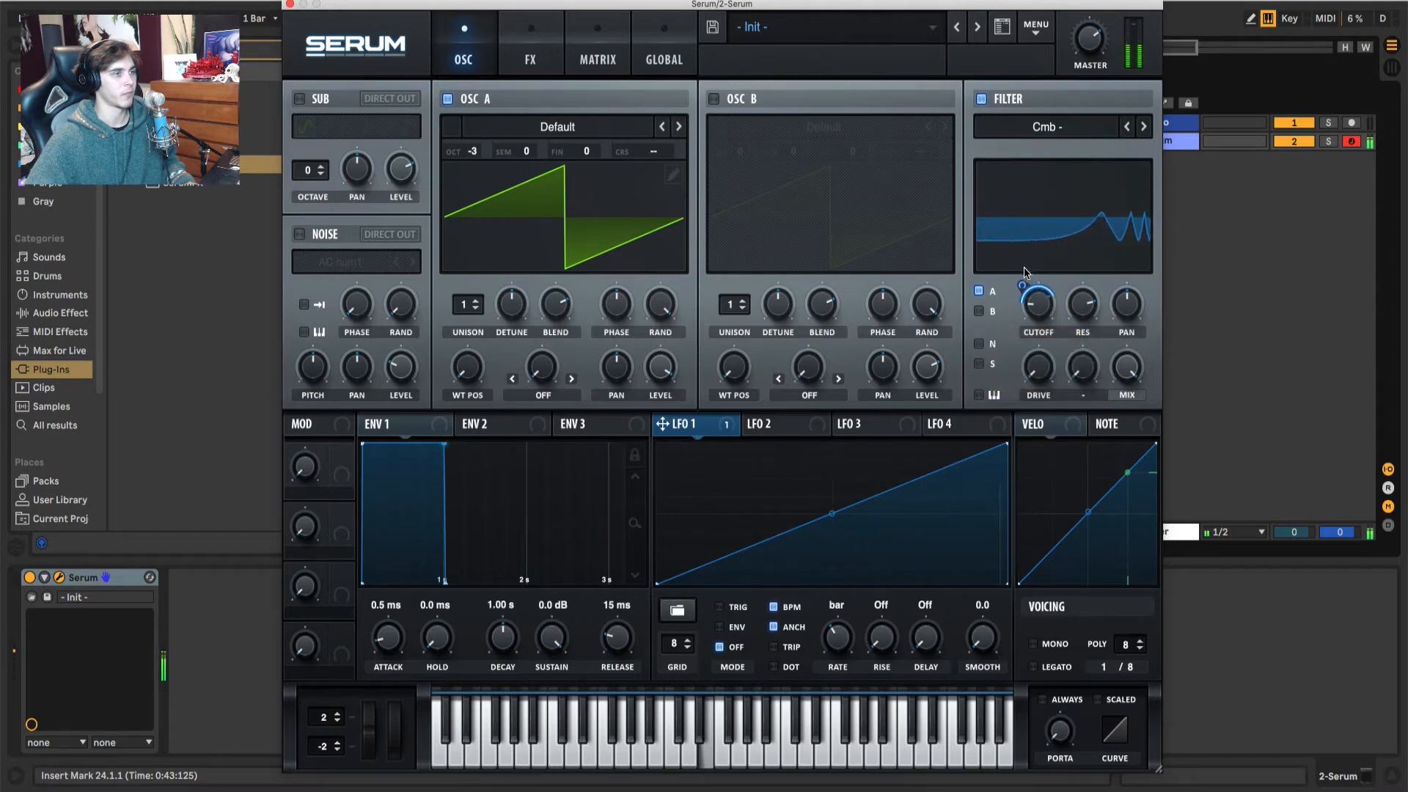
Step: Resample the filtered sound to oscillator A and turn the filter off
click(1037, 28)
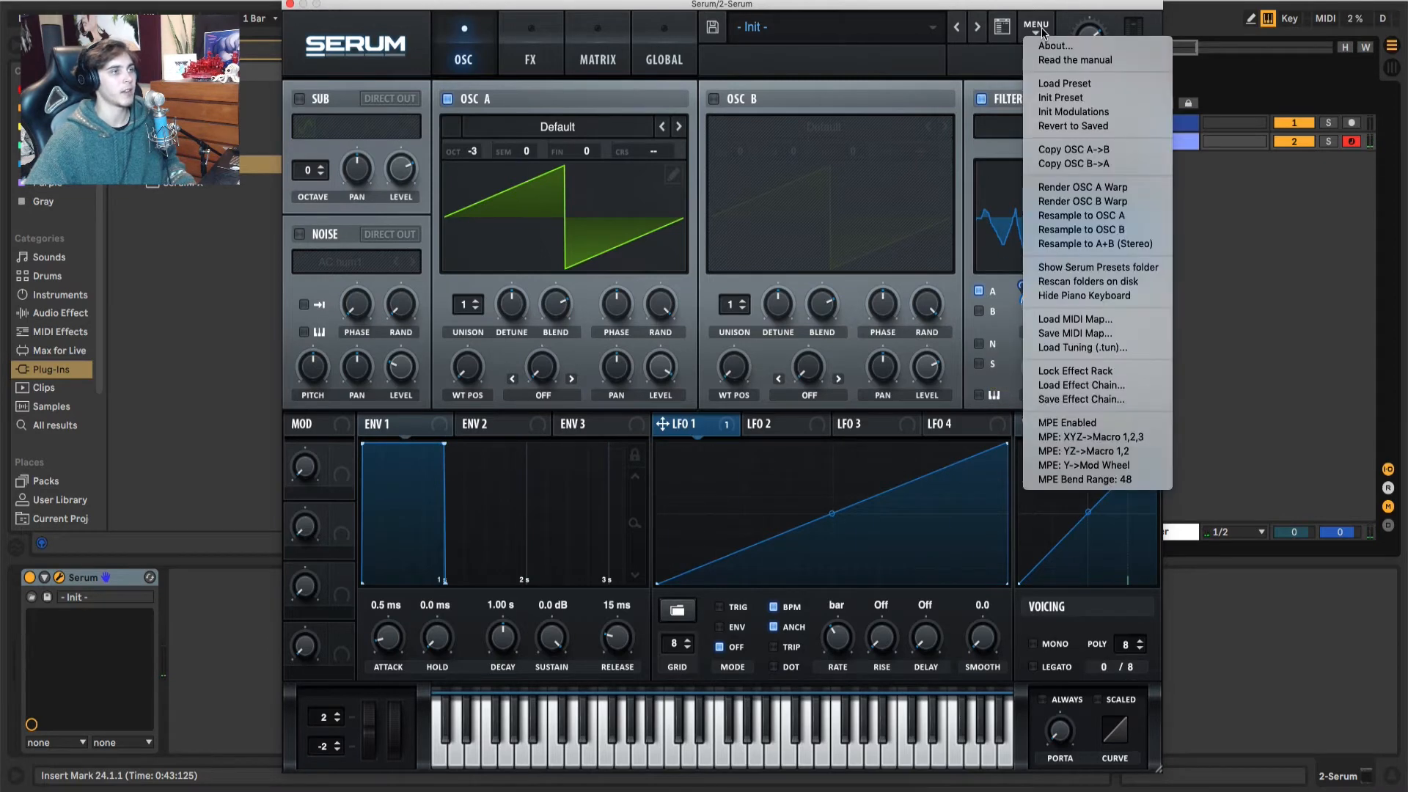
click(1075, 216)
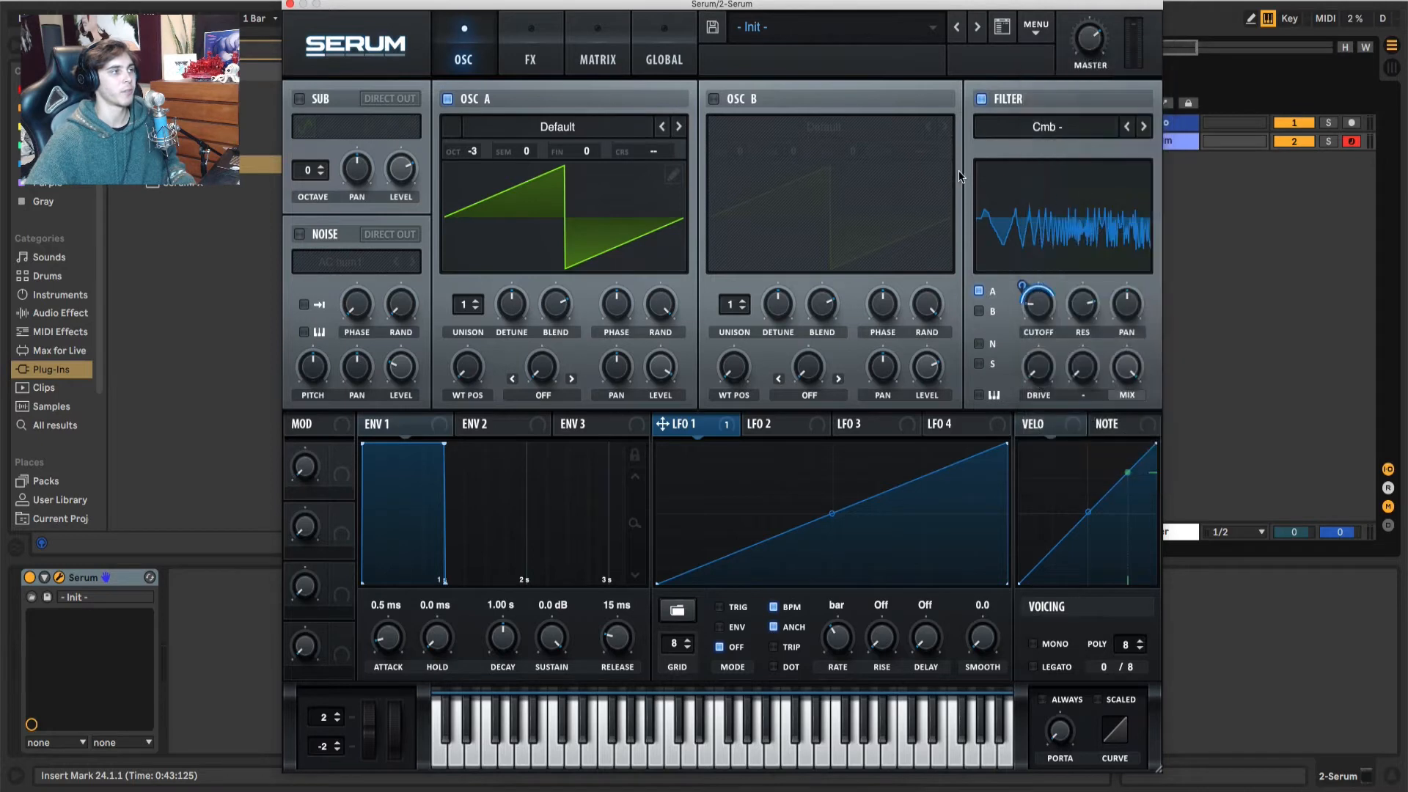
click(981, 99)
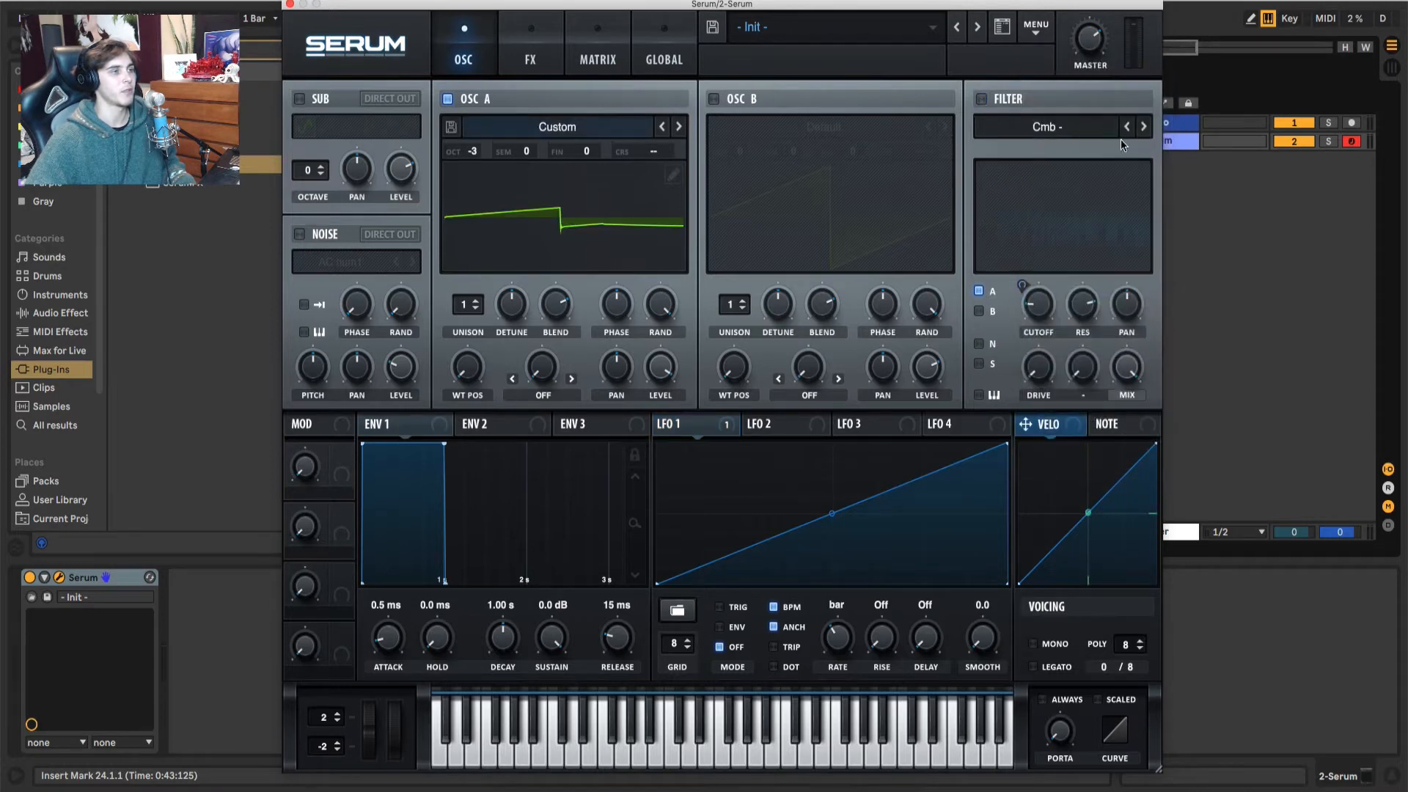
Step: Sweep oscillator A's wavetable position to audition the resampled filter movement
drag(466, 377, 550, 498)
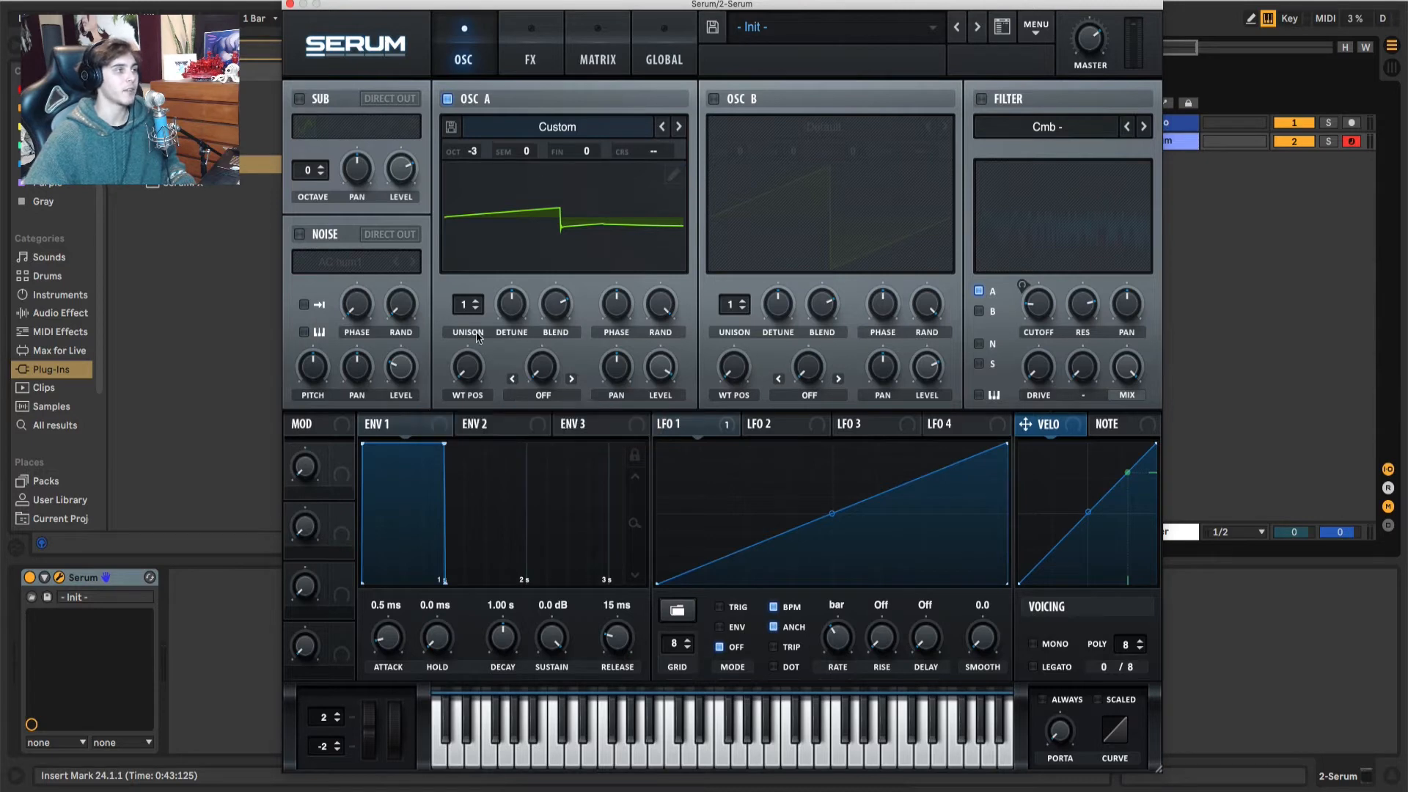
drag(465, 375, 487, 420)
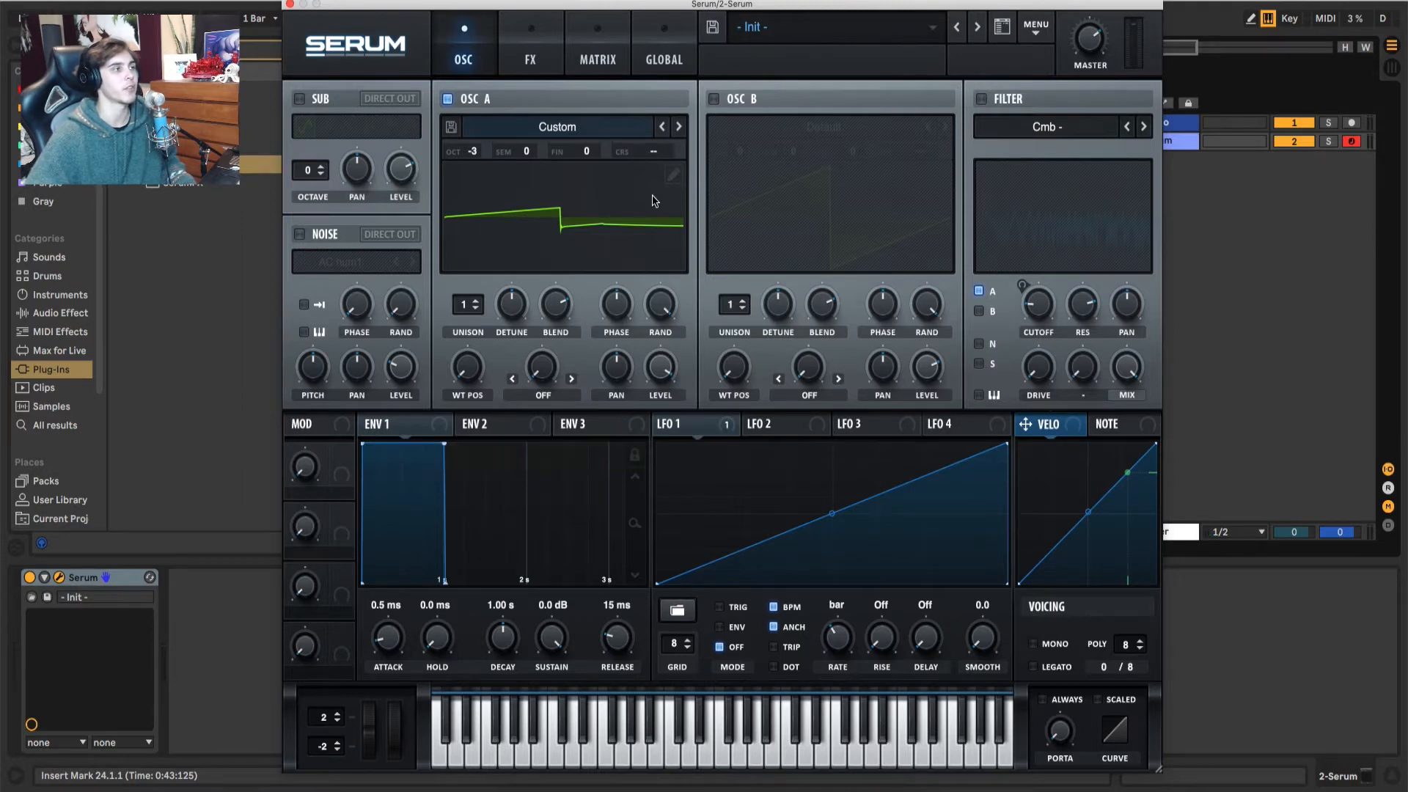
Step: Open oscillator A's wavetable editor
click(671, 176)
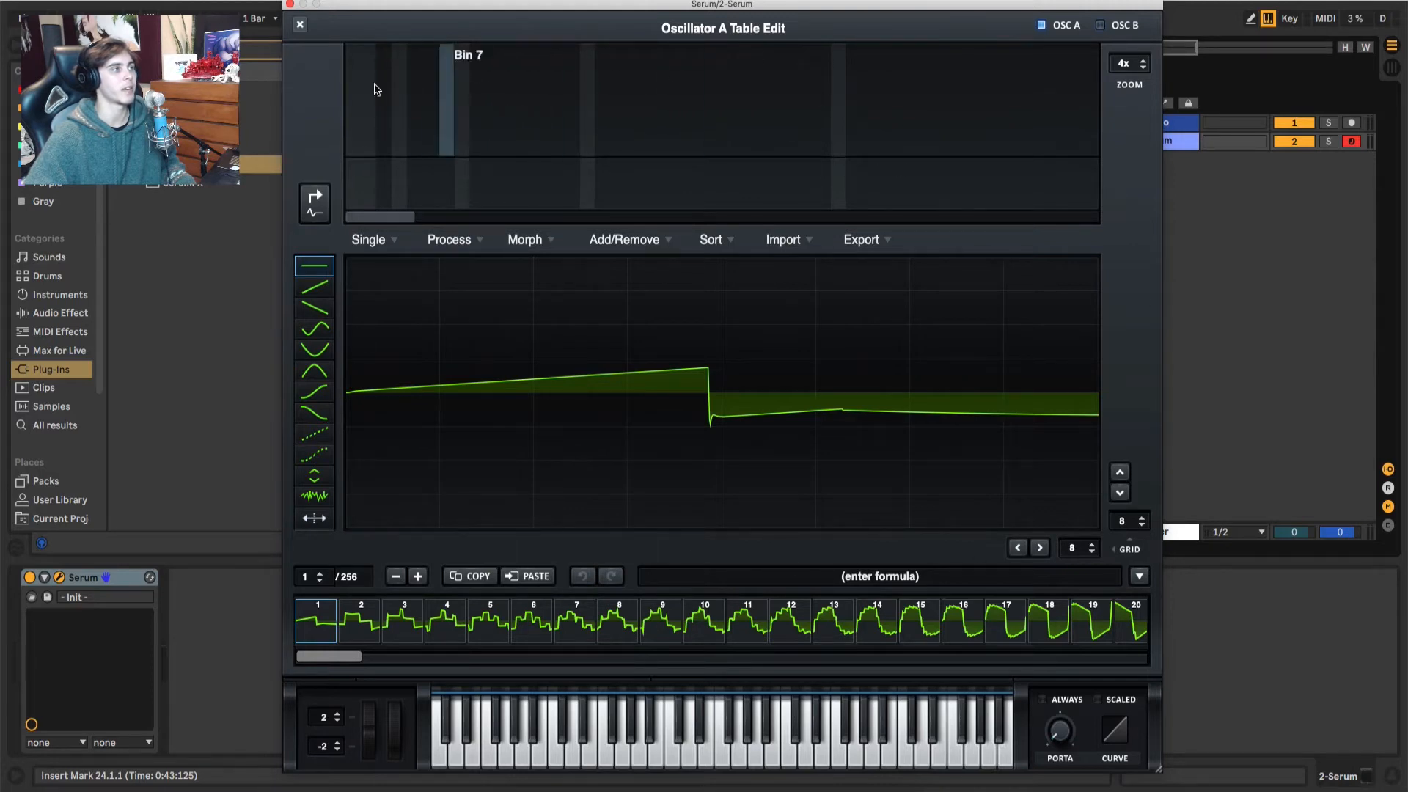
click(300, 24)
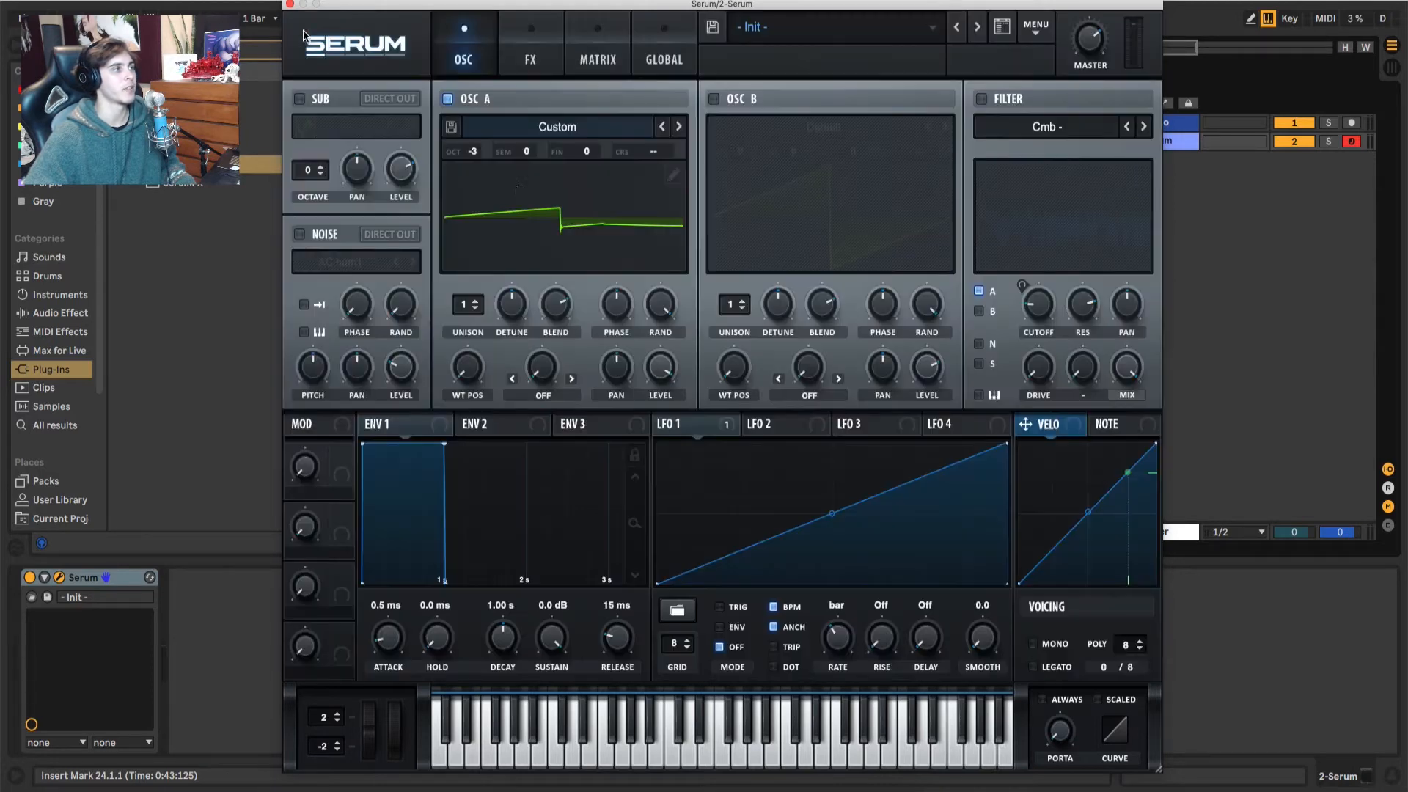
click(673, 177)
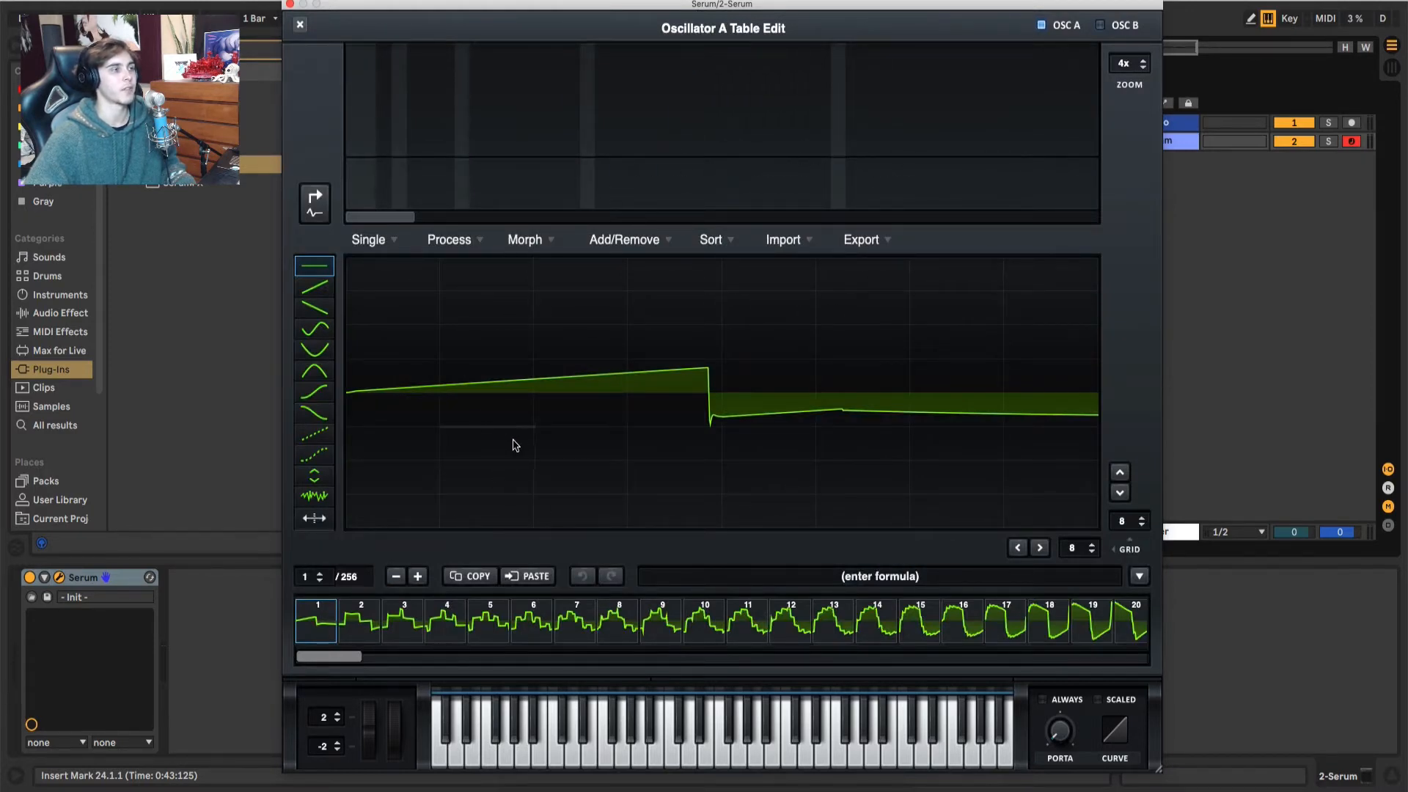
click(839, 240)
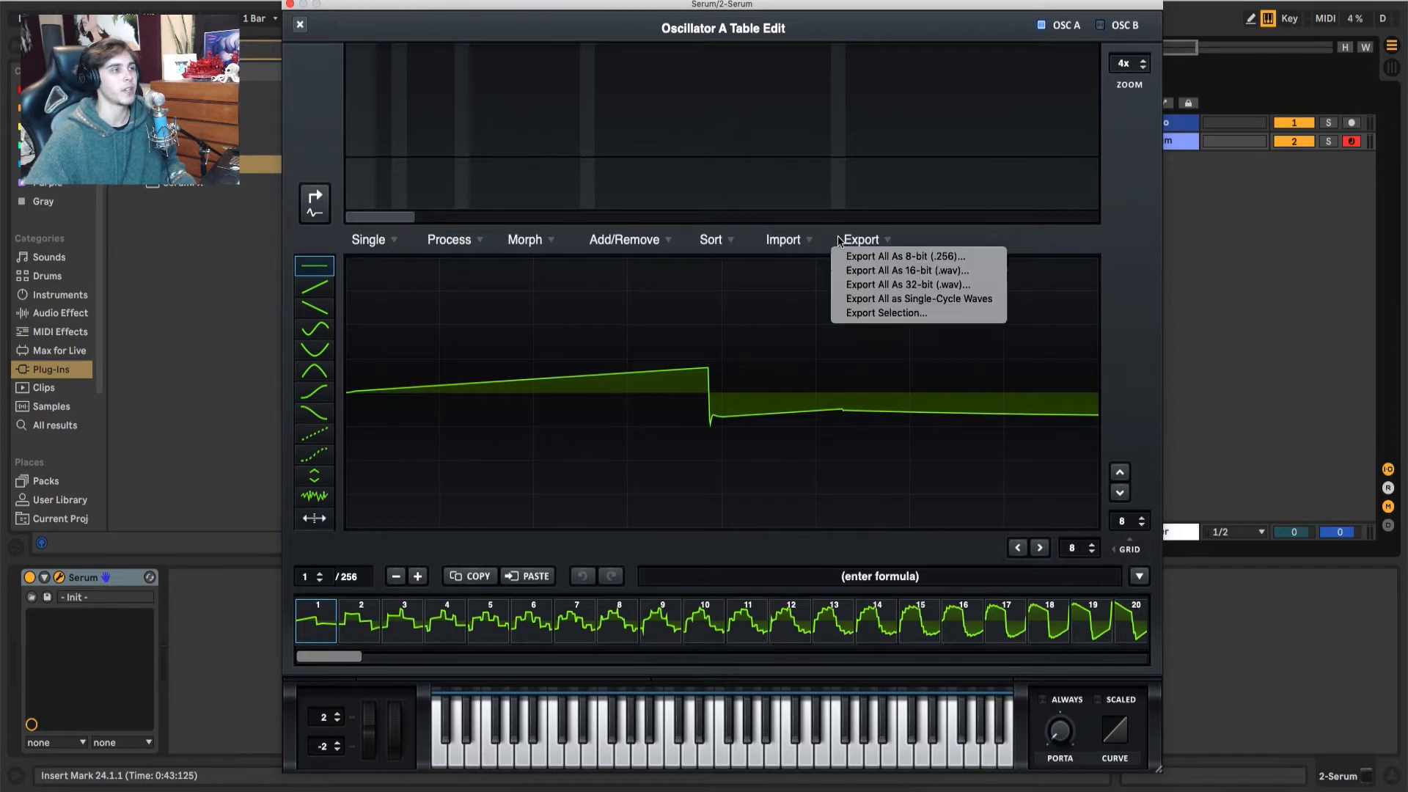
click(771, 244)
click(715, 237)
click(712, 239)
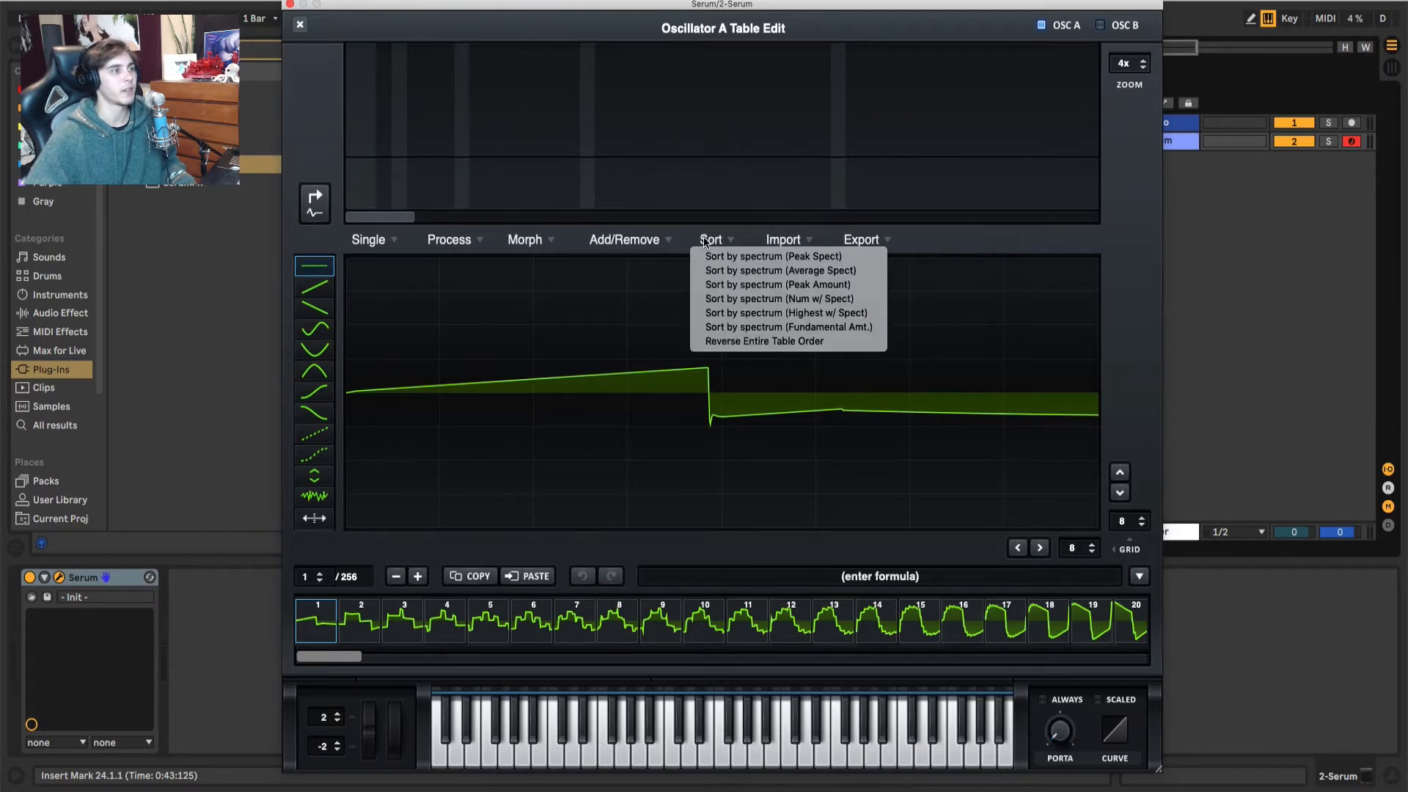
click(652, 243)
click(650, 240)
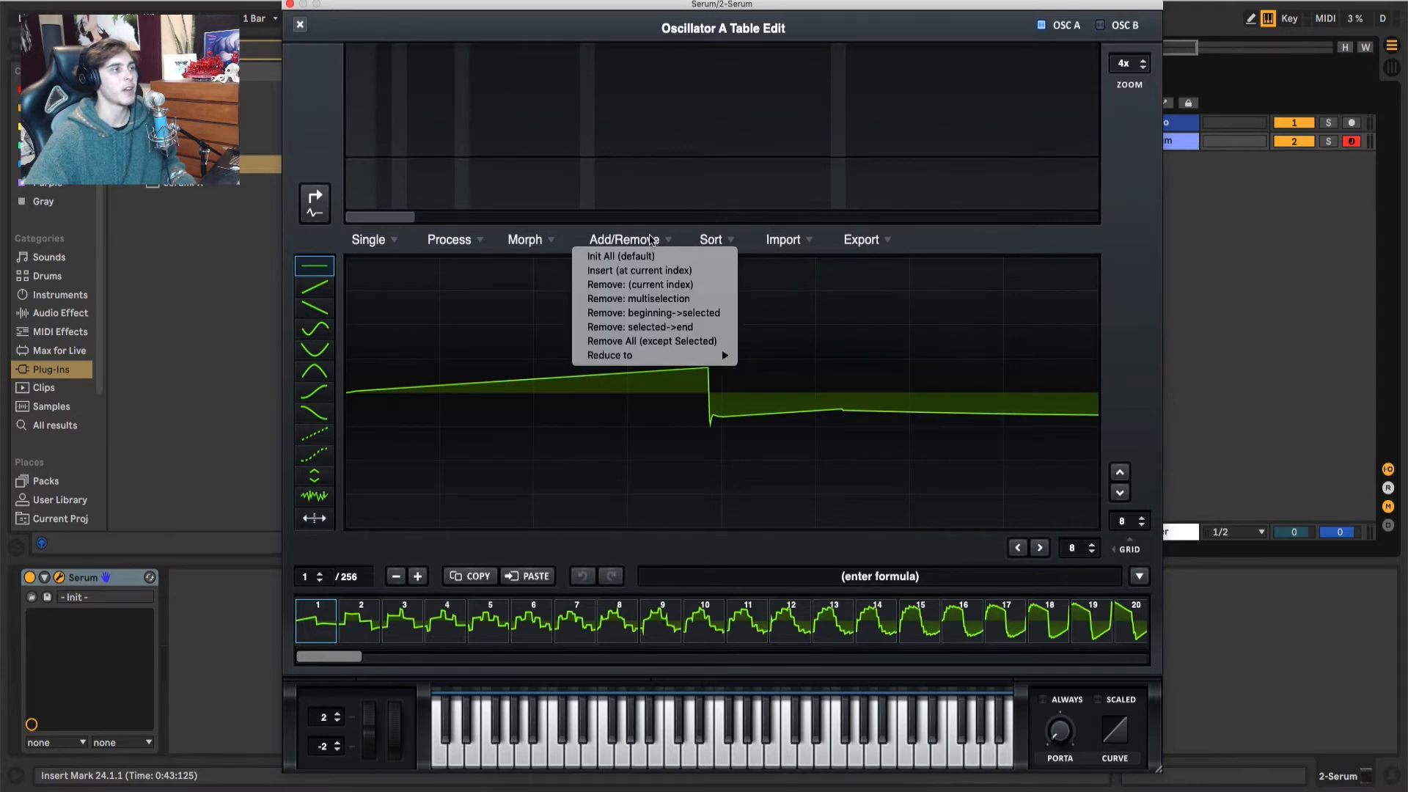
click(650, 240)
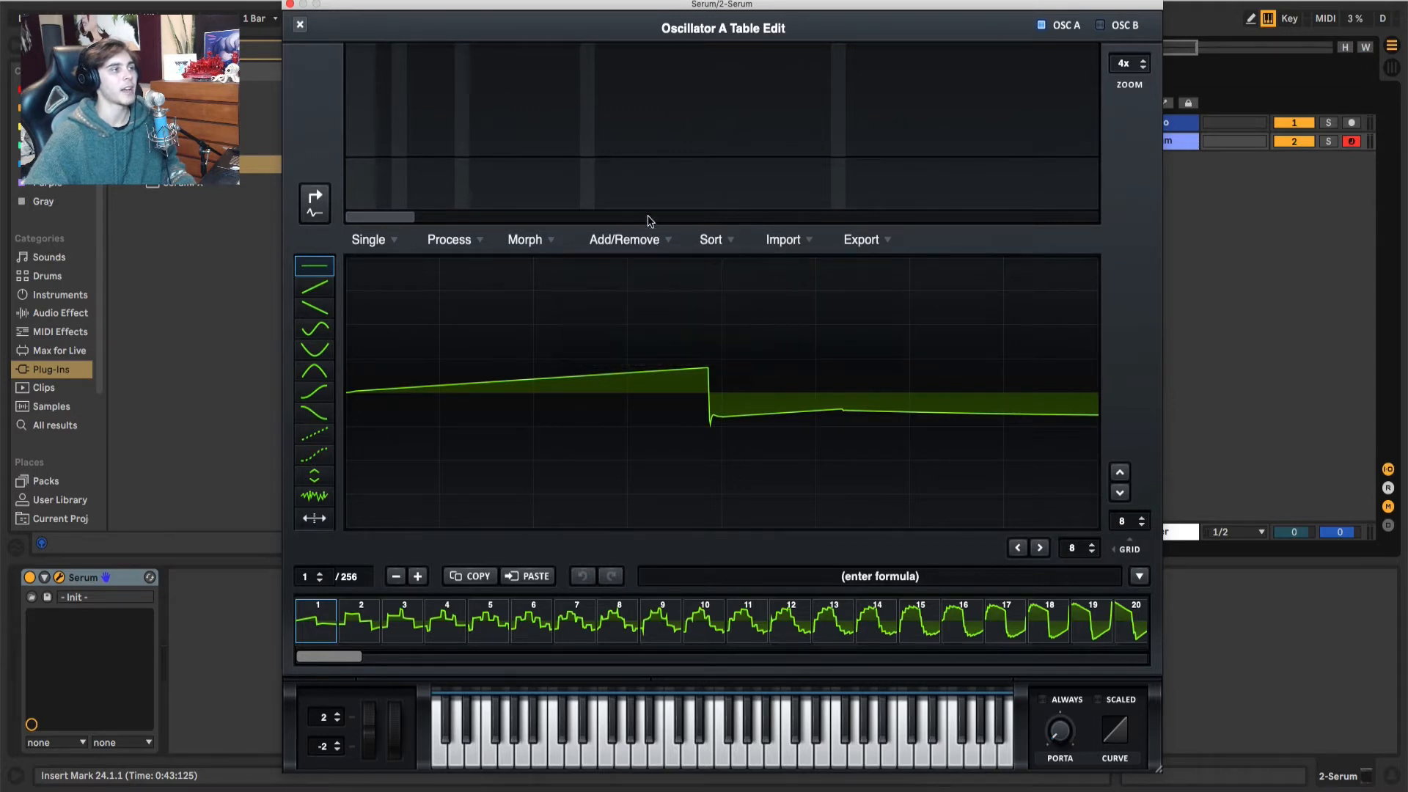
click(539, 242)
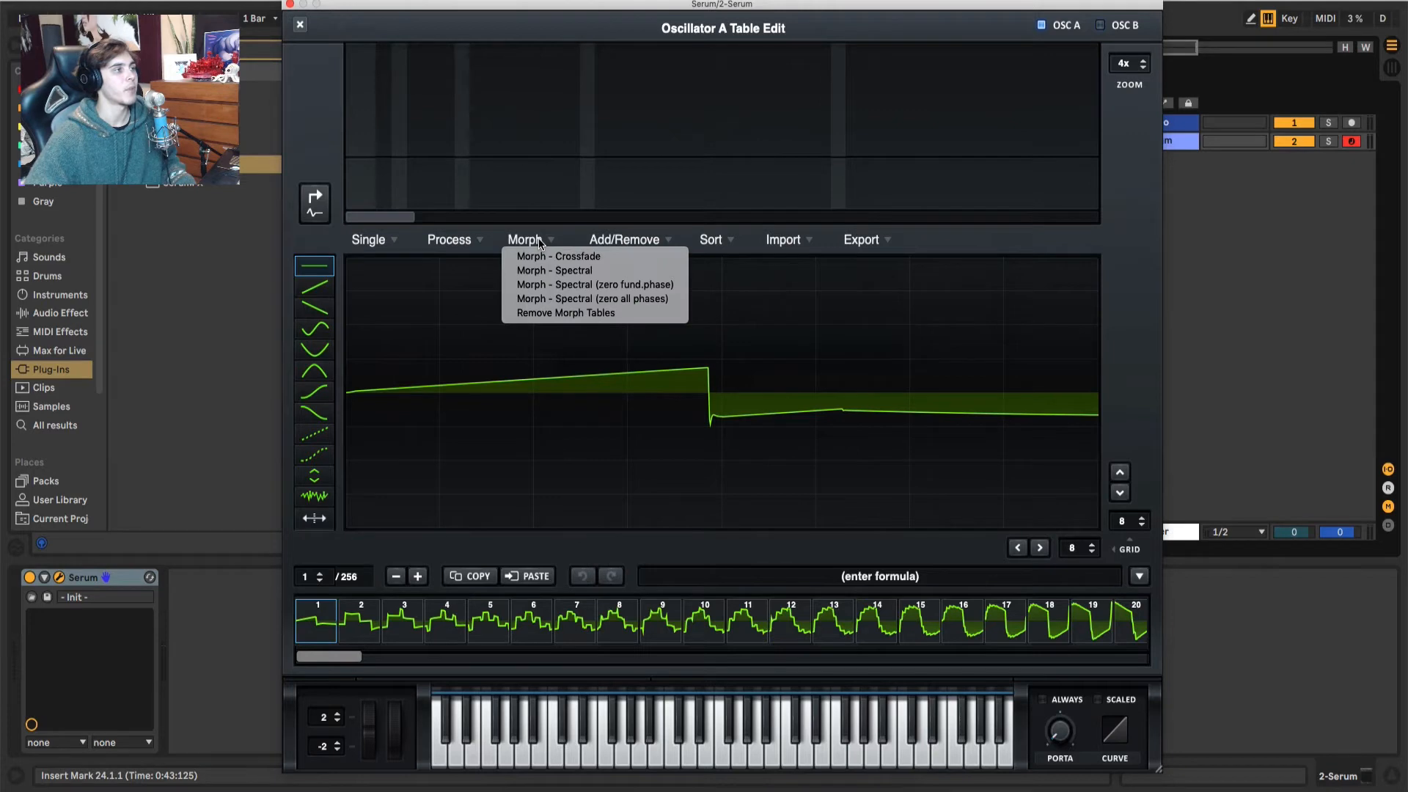
click(540, 242)
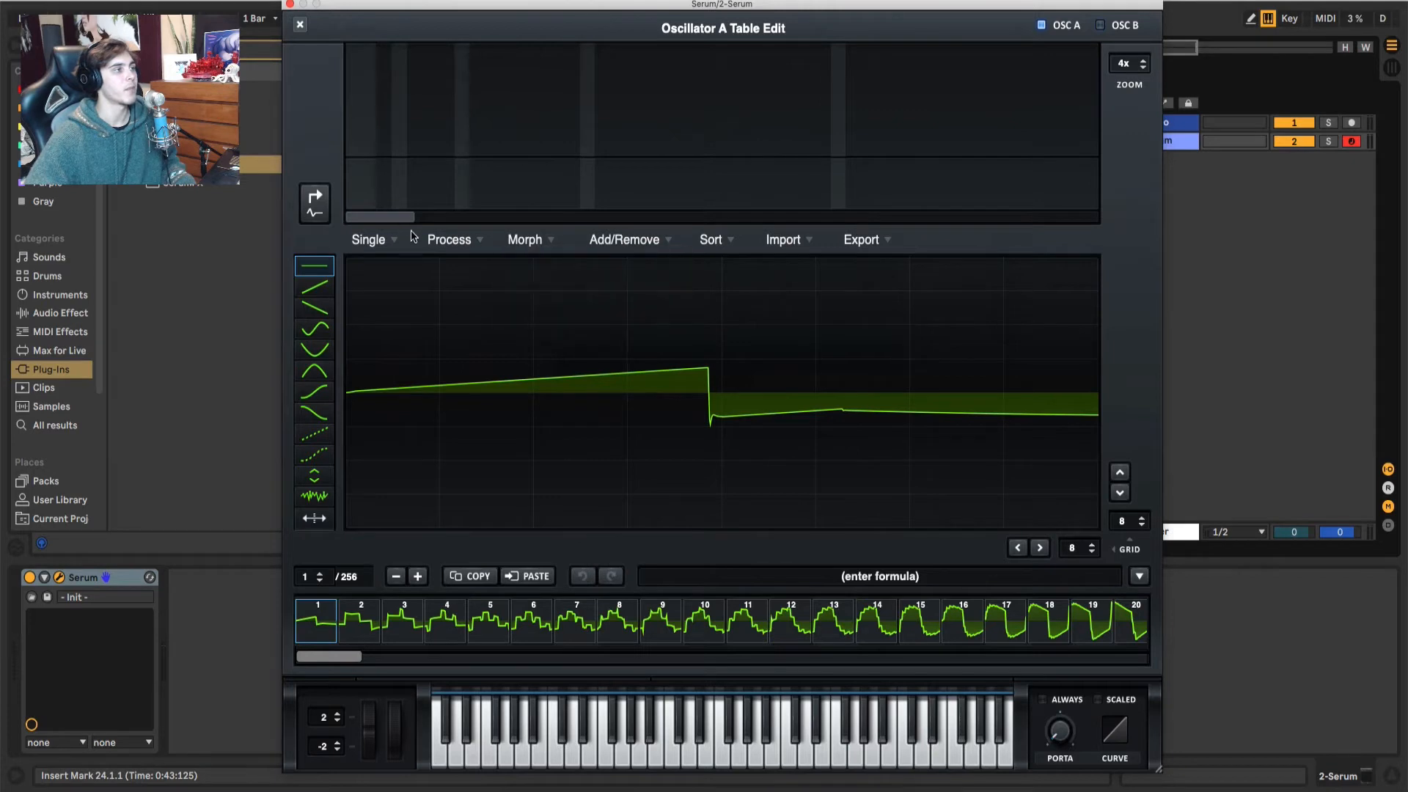
Step: Normalize each frame of oscillator A's wavetable with separate gain and close the table editor
click(449, 242)
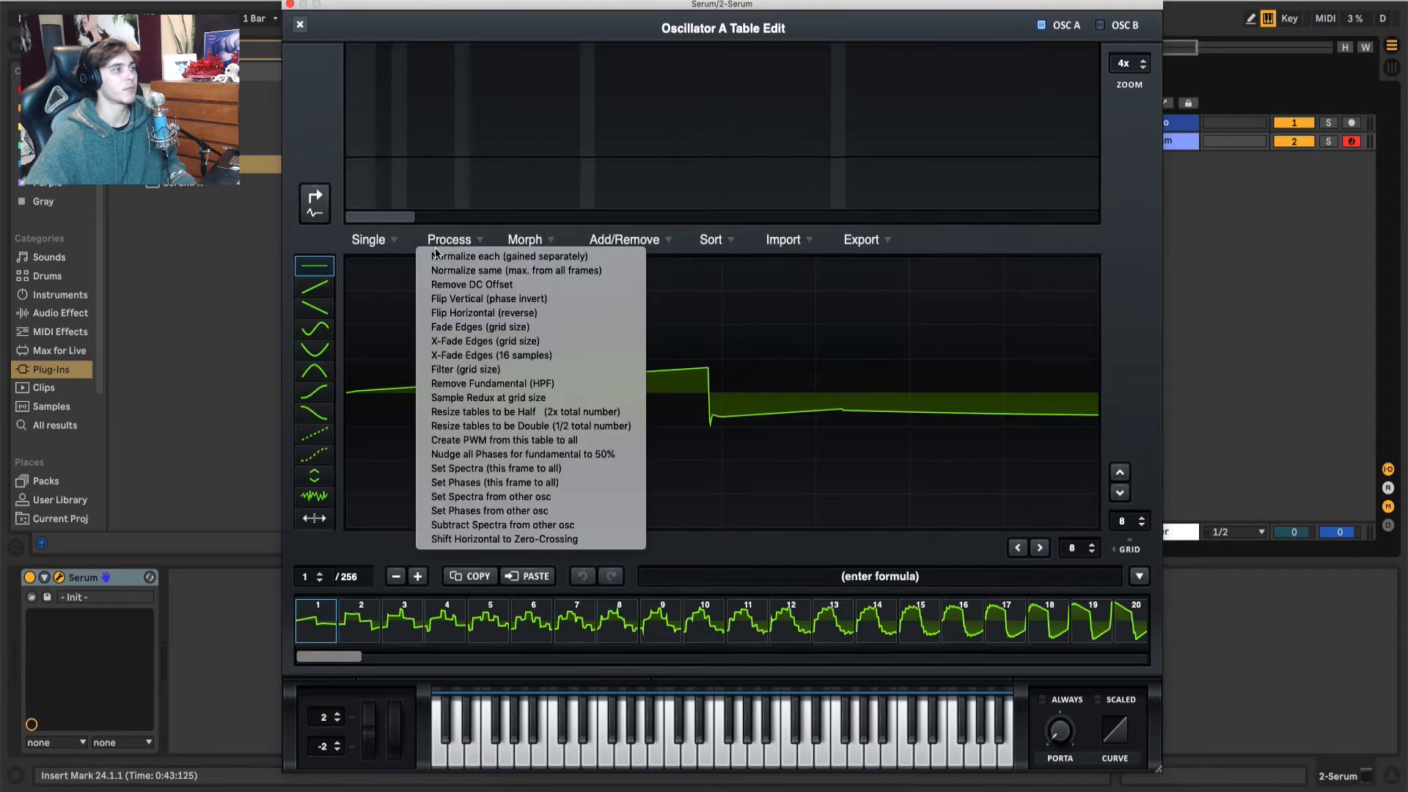
click(501, 259)
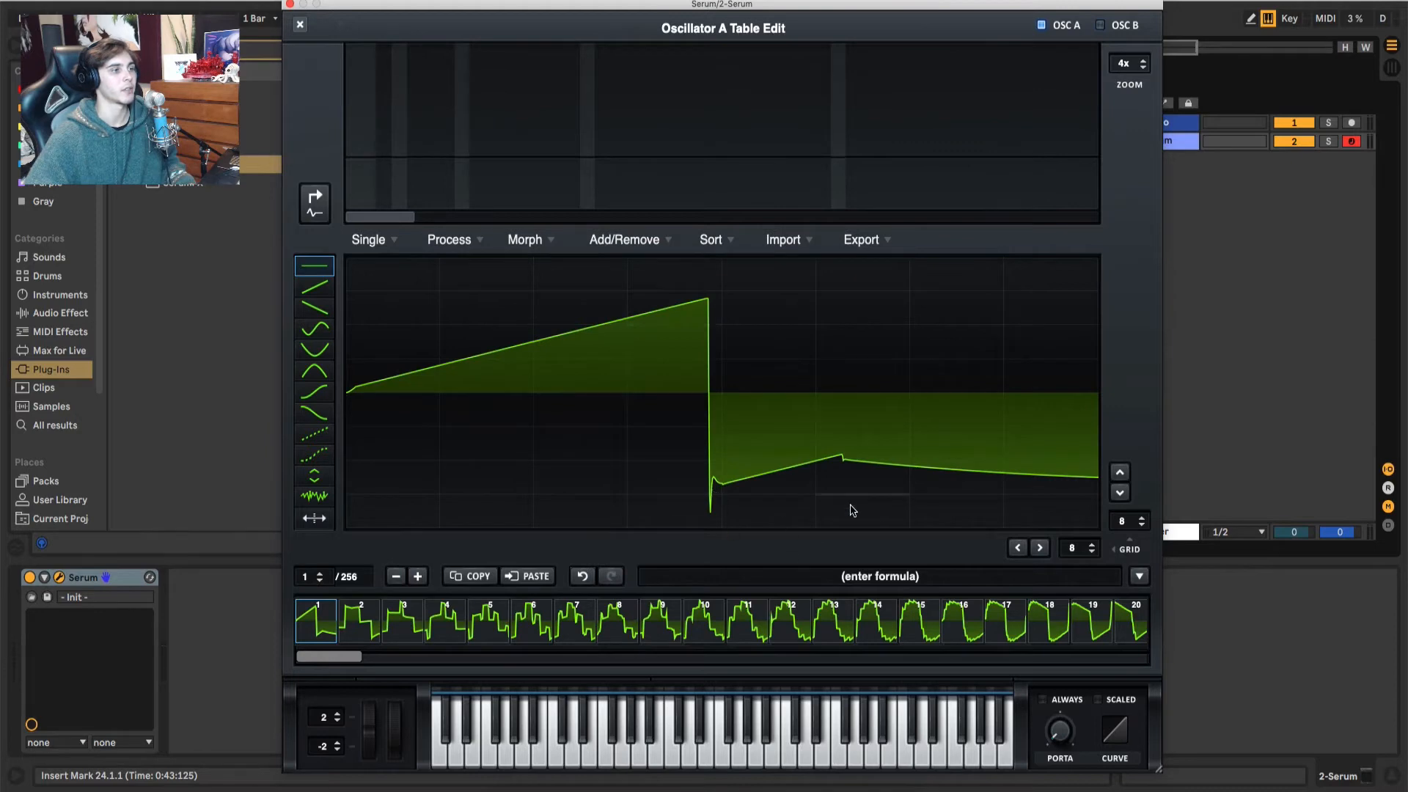
click(300, 24)
Step: Sweep oscillator A's wavetable position to audition it and assign LFO 1 to it
drag(468, 381, 504, 408)
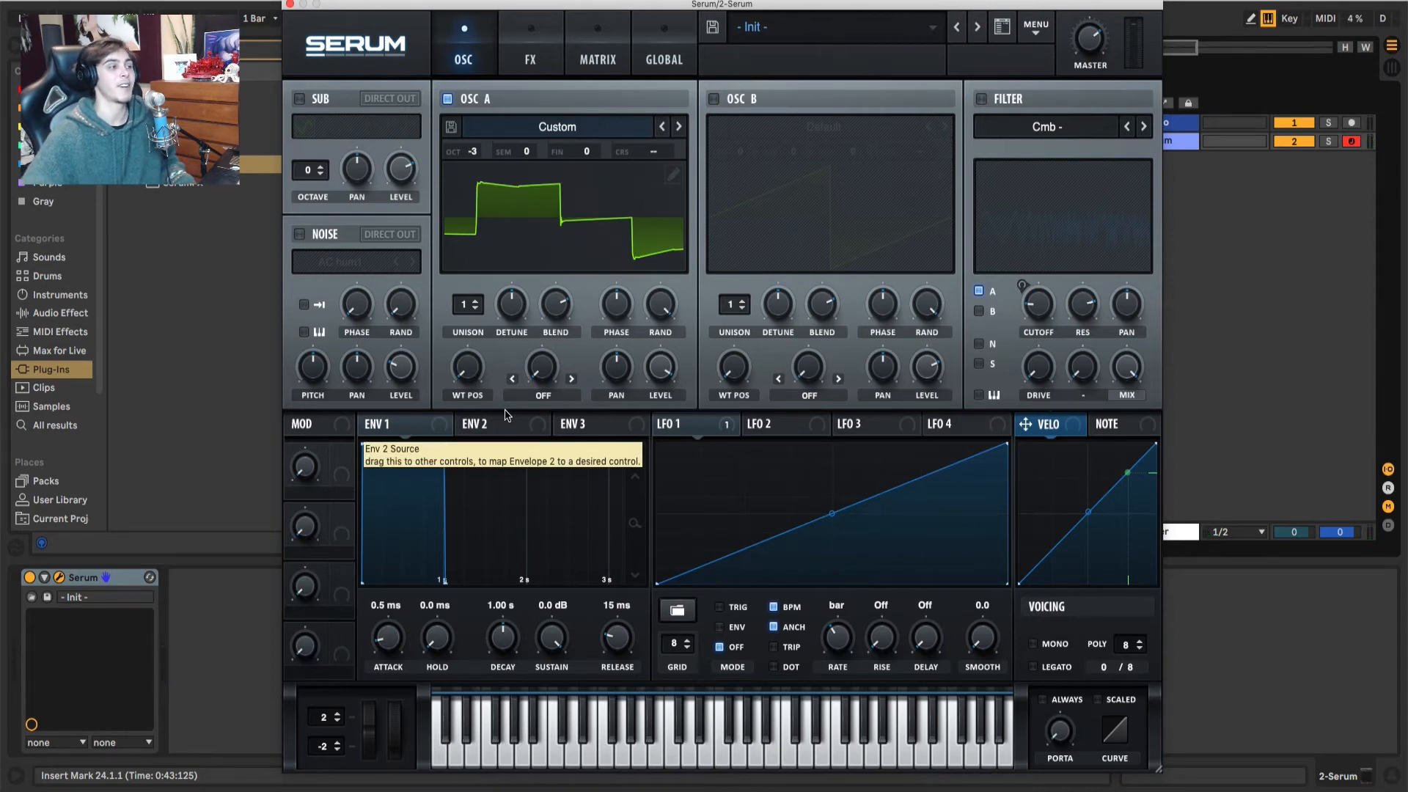
drag(727, 432, 449, 372)
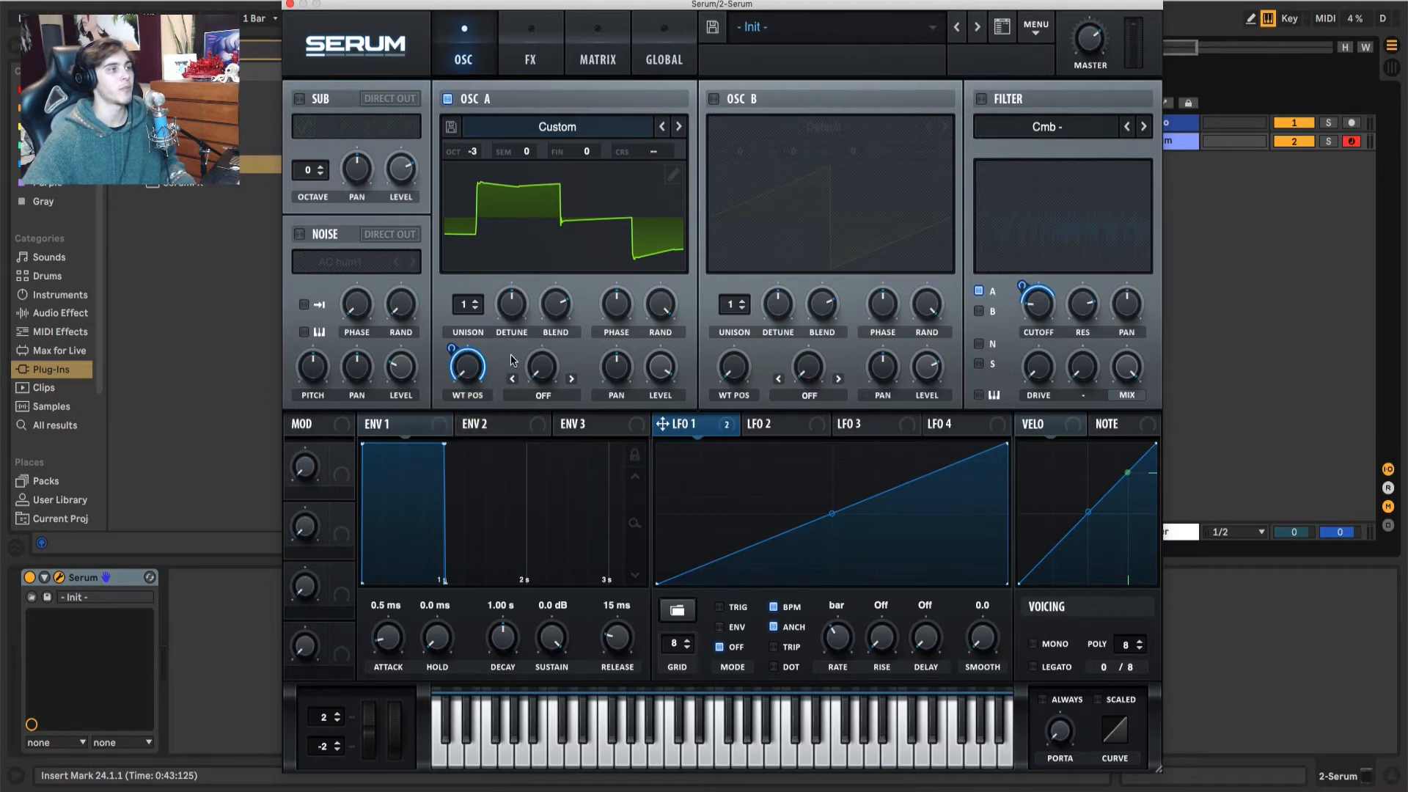
Step: Enable the Distortion effect in Downsample mode and assign LFO 1 to its drive
click(531, 63)
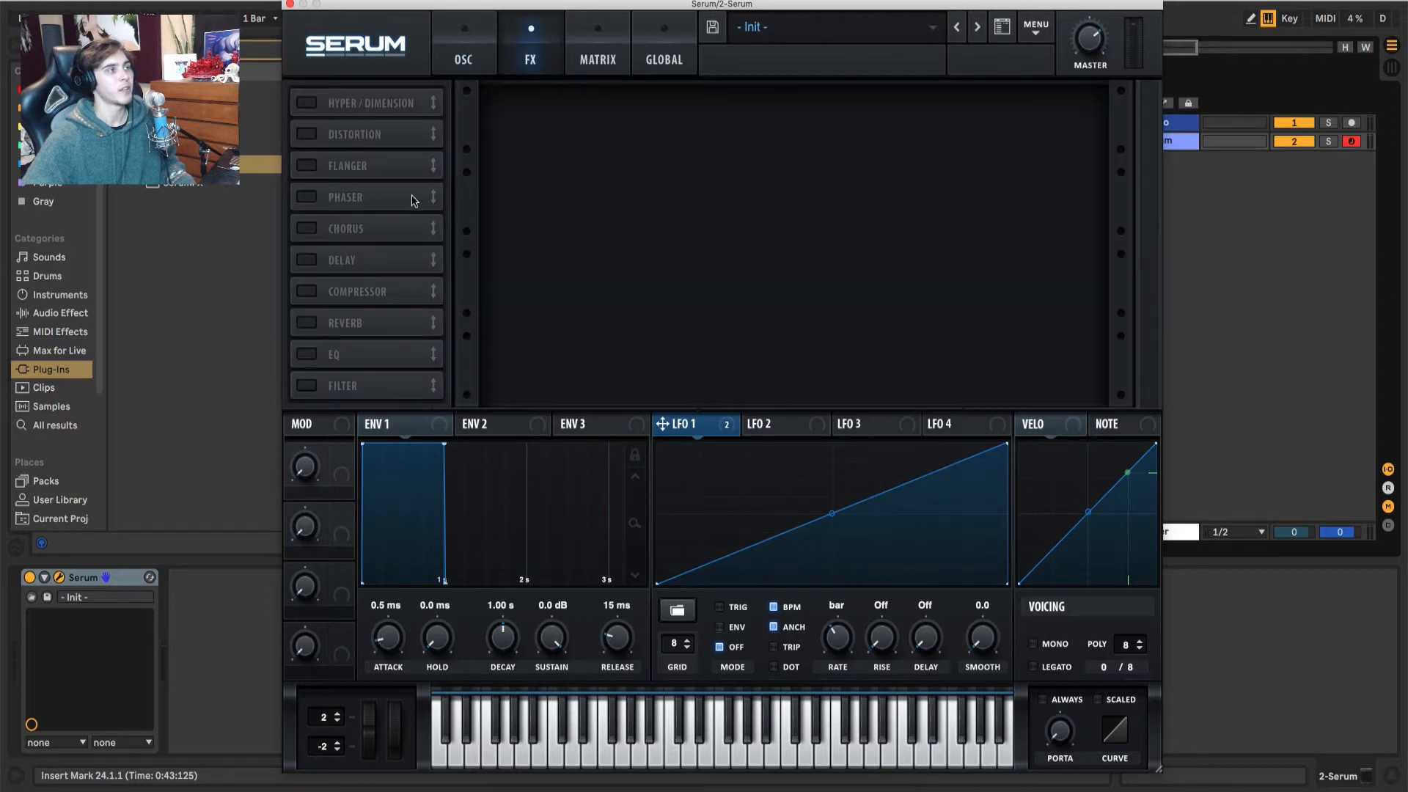
click(314, 137)
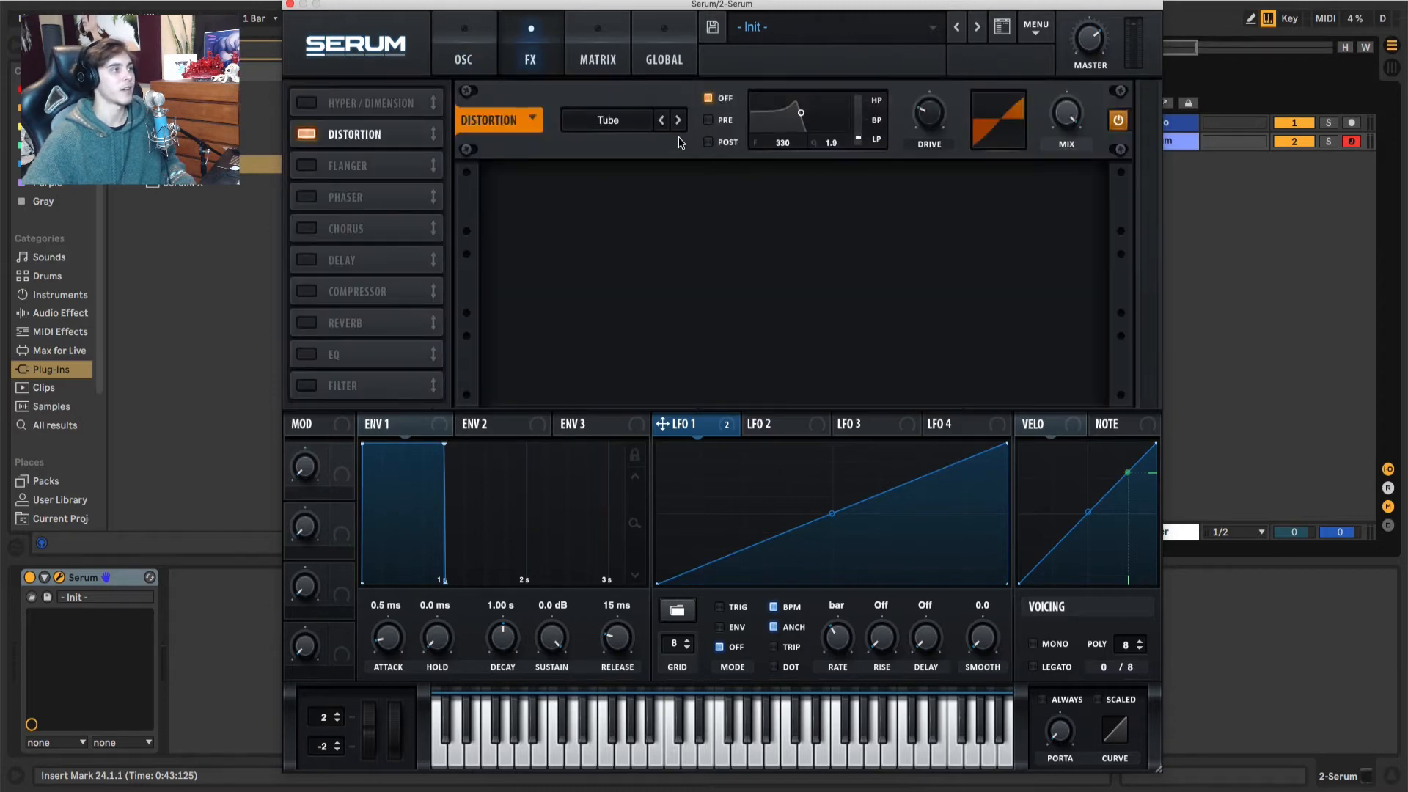
click(658, 122)
click(639, 124)
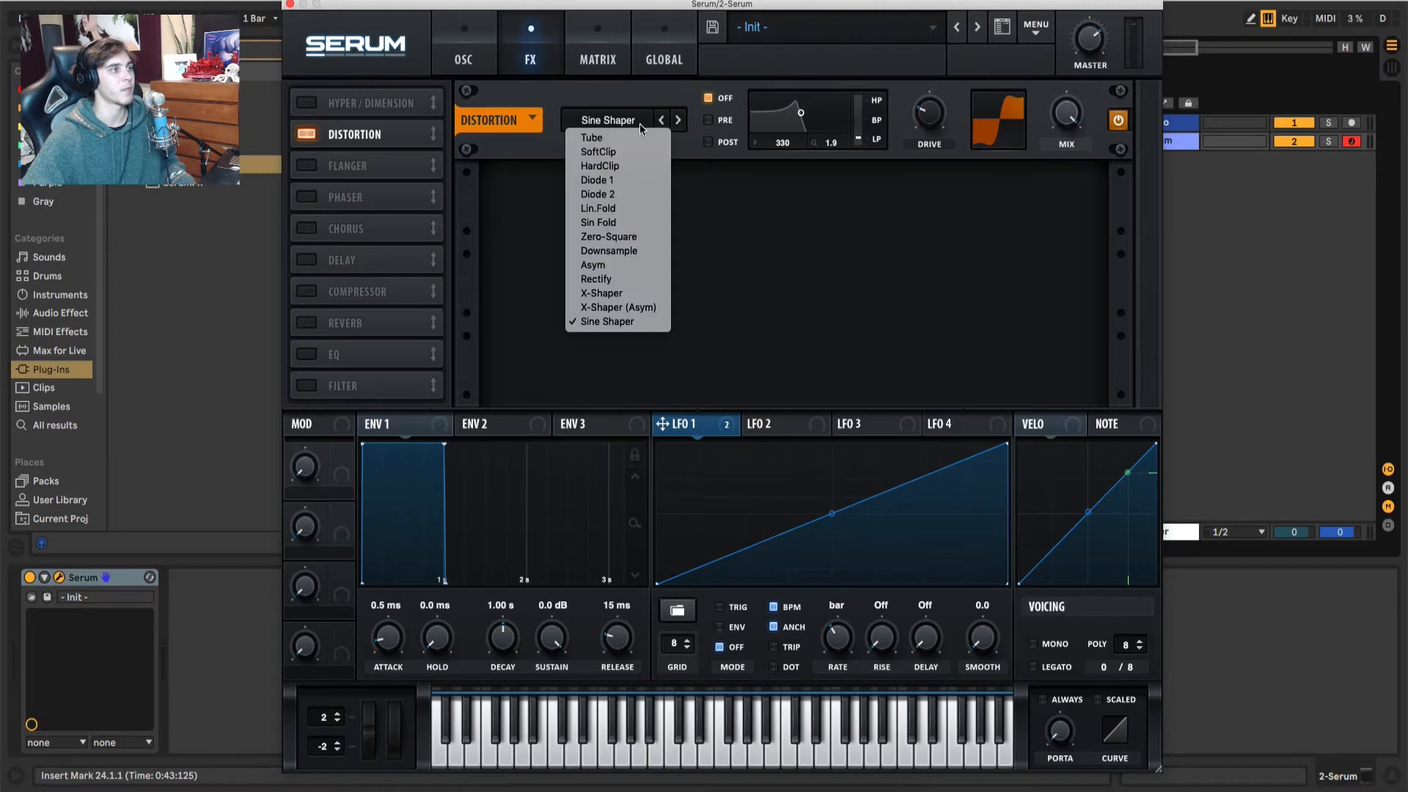
click(628, 252)
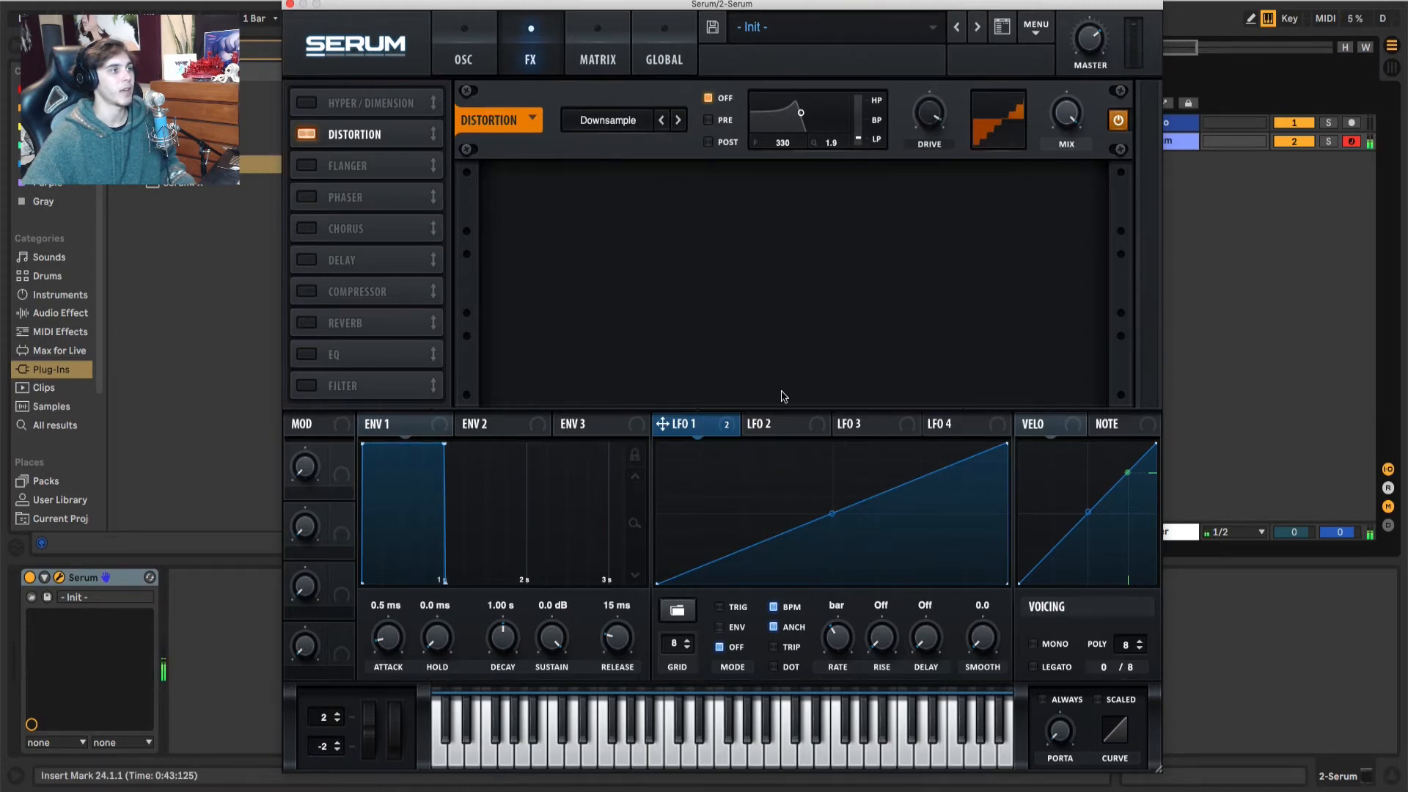
drag(726, 419, 906, 179)
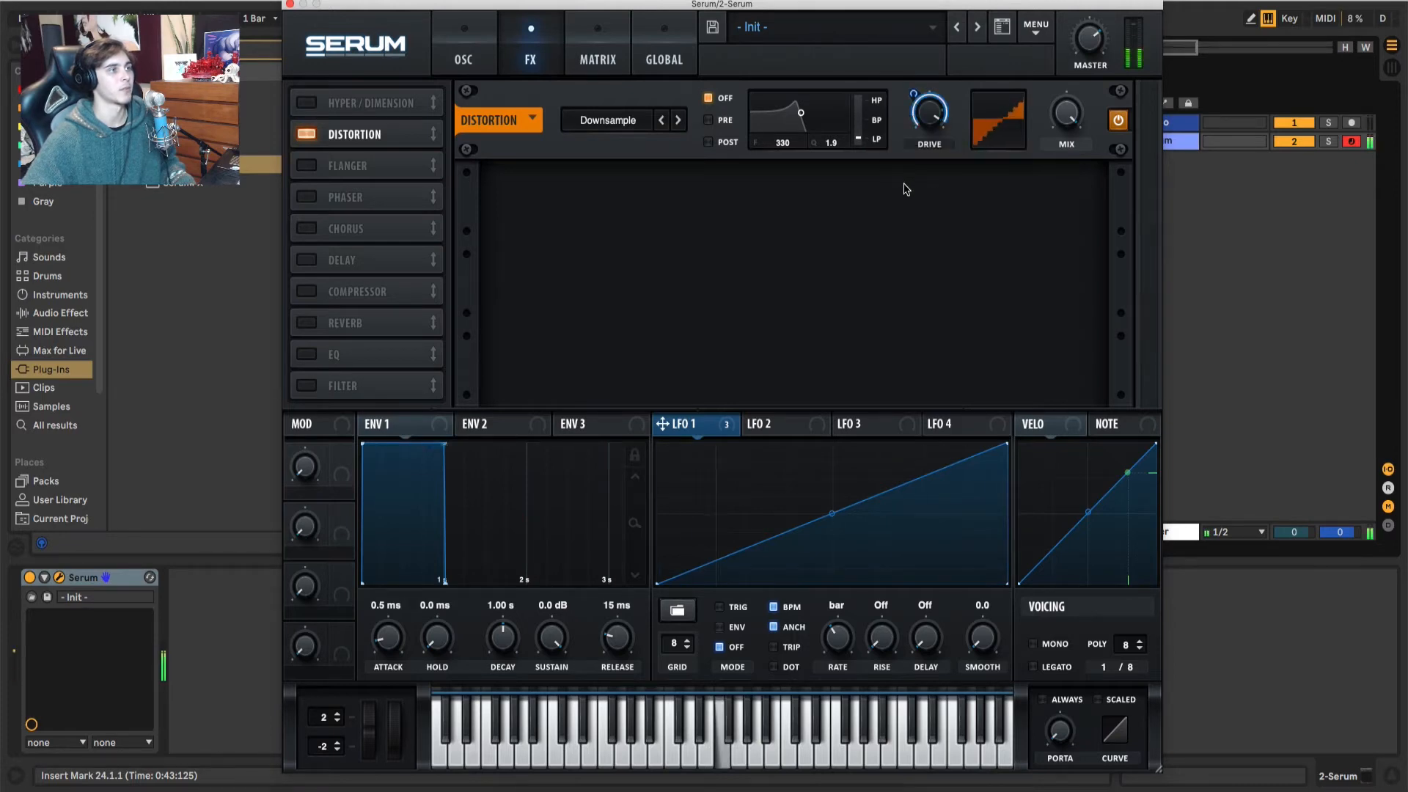
Step: Resample the distorted sound to oscillator A and turn the Distortion effect off
click(1037, 29)
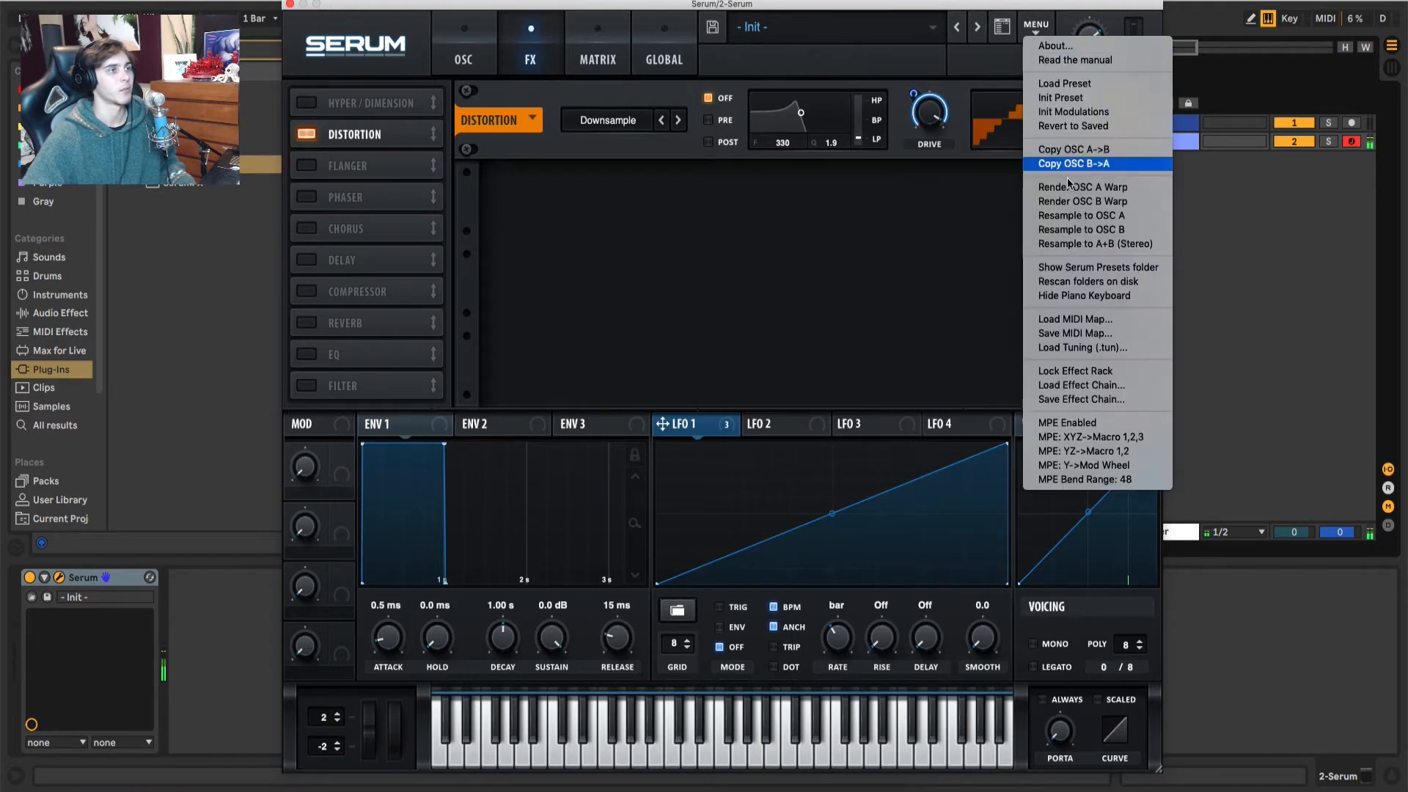
click(1085, 215)
click(308, 134)
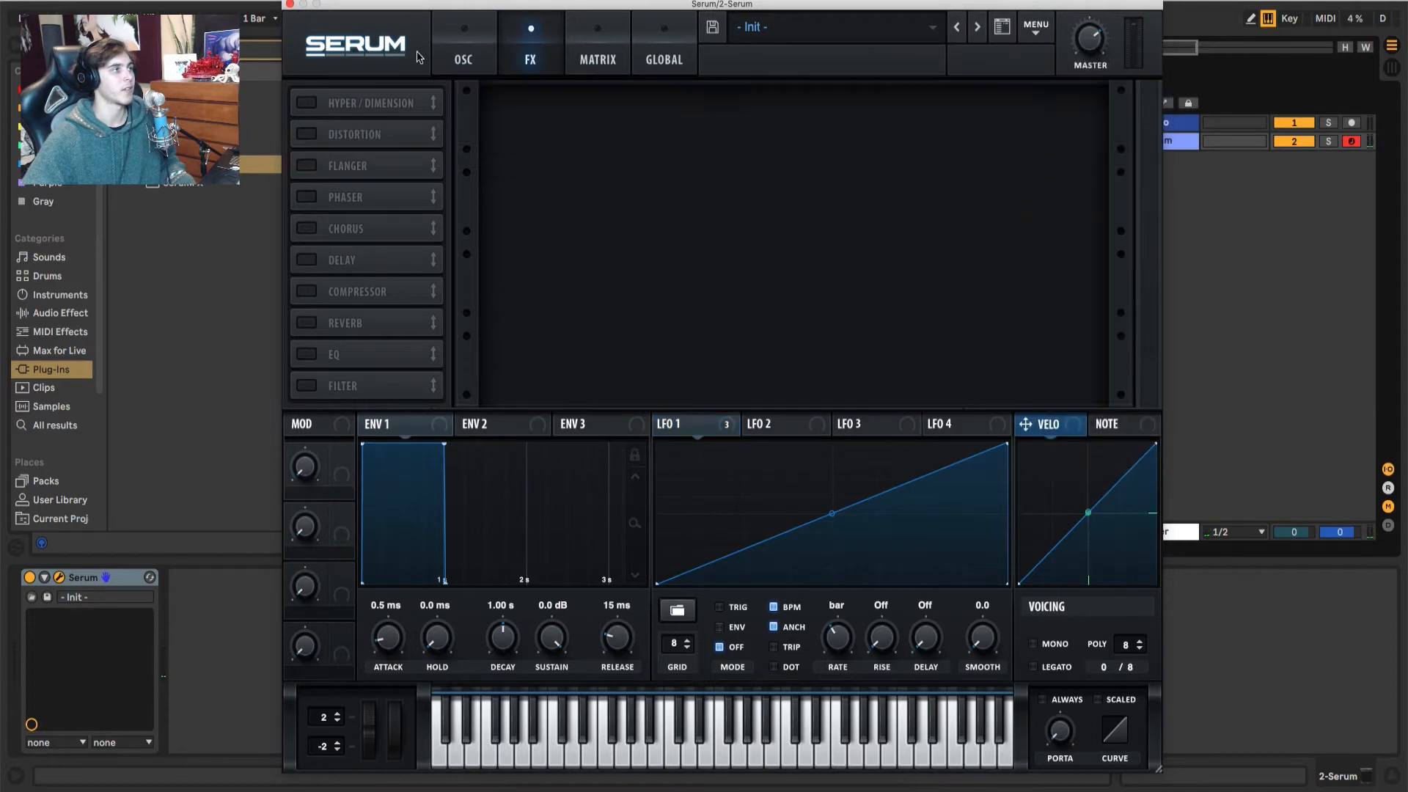
Step: Remove all modulators from oscillator A's wavetable position and sweep the position through the new table
click(442, 53)
right_click(470, 358)
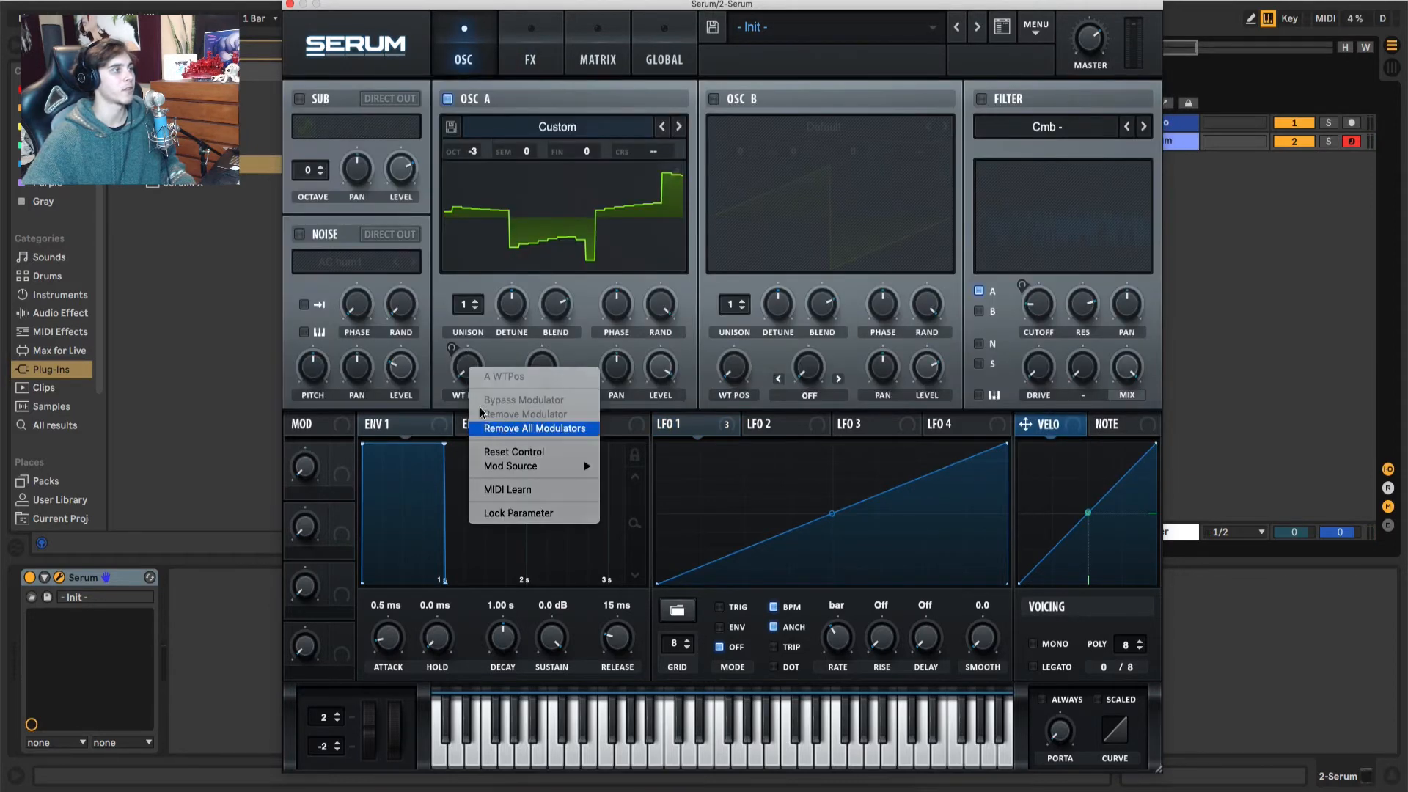
click(524, 429)
drag(471, 313, 493, 407)
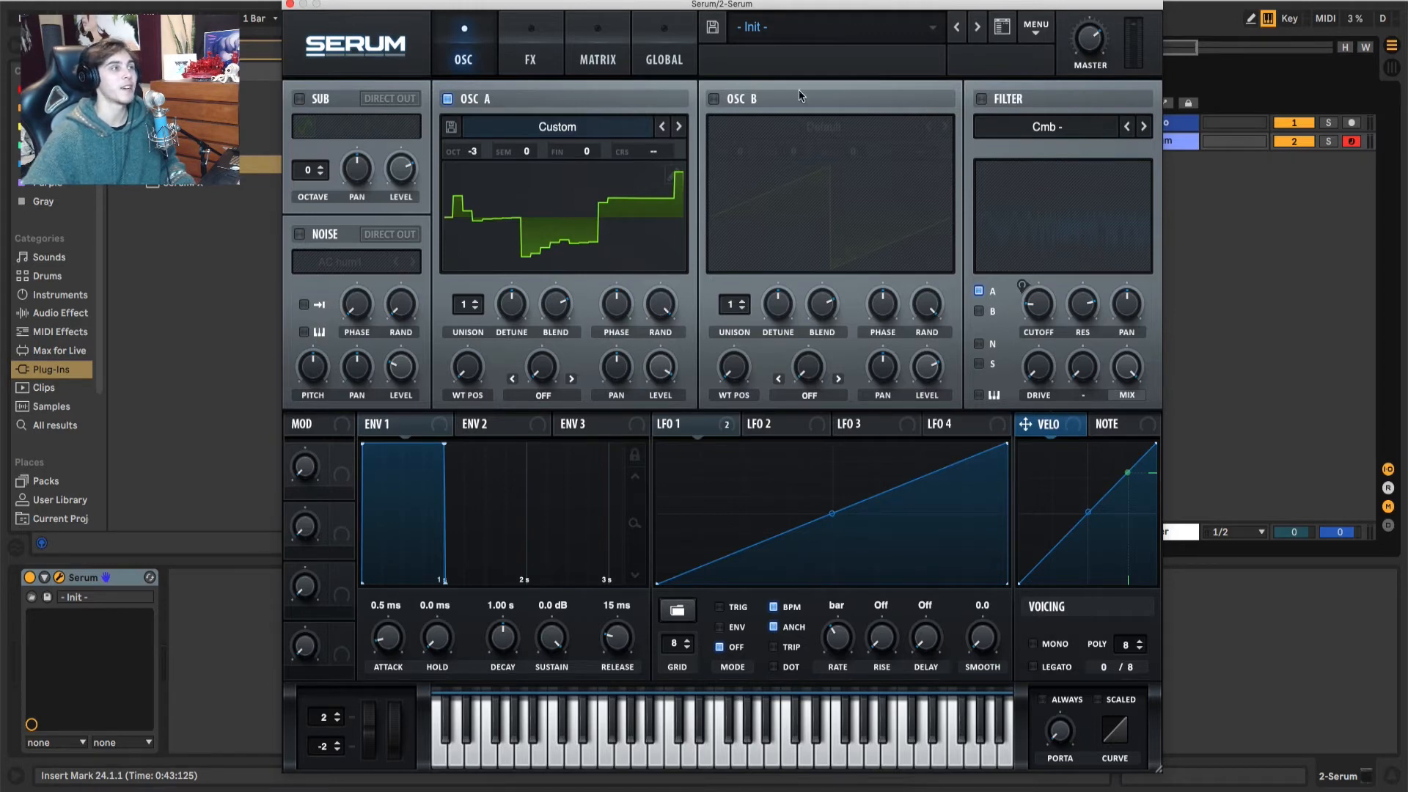
Step: Load the Kyogre preset from the BASS folder of the Kermode preset bank
click(790, 36)
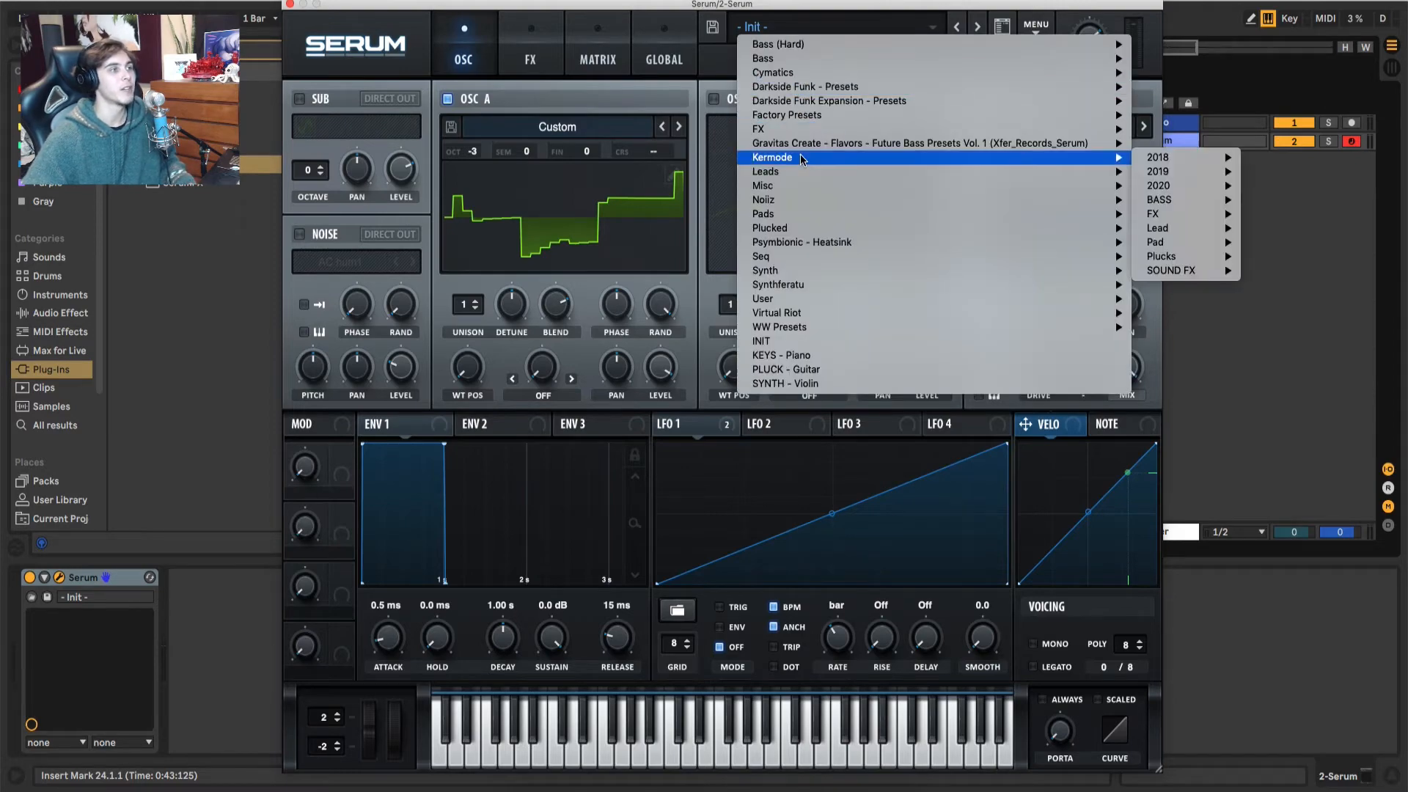
mouse_move(1118, 158)
mouse_move(1177, 188)
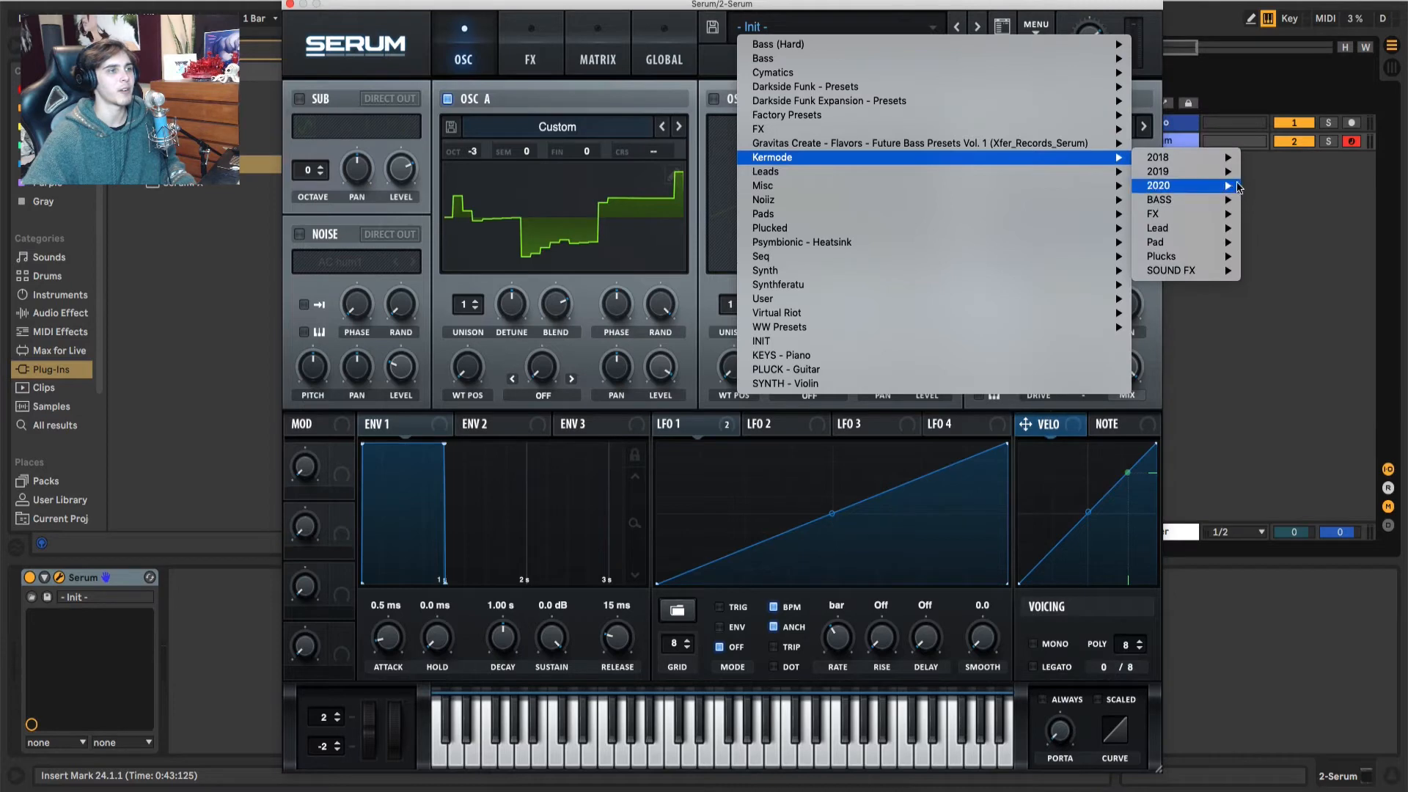
mouse_move(1276, 187)
scroll(1163, 444, down, 15)
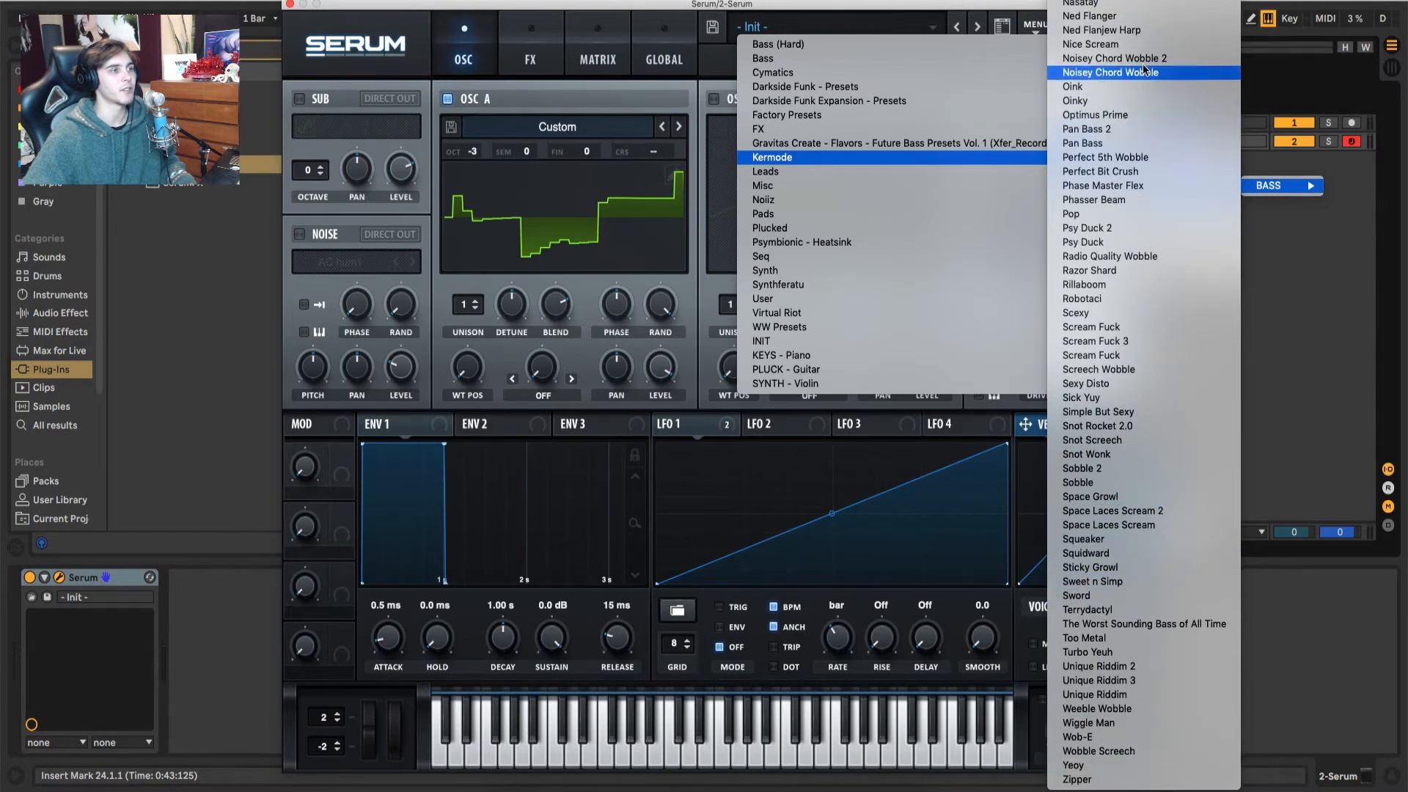
scroll(1110, 693, up, 2)
scroll(1122, 631, up, 15)
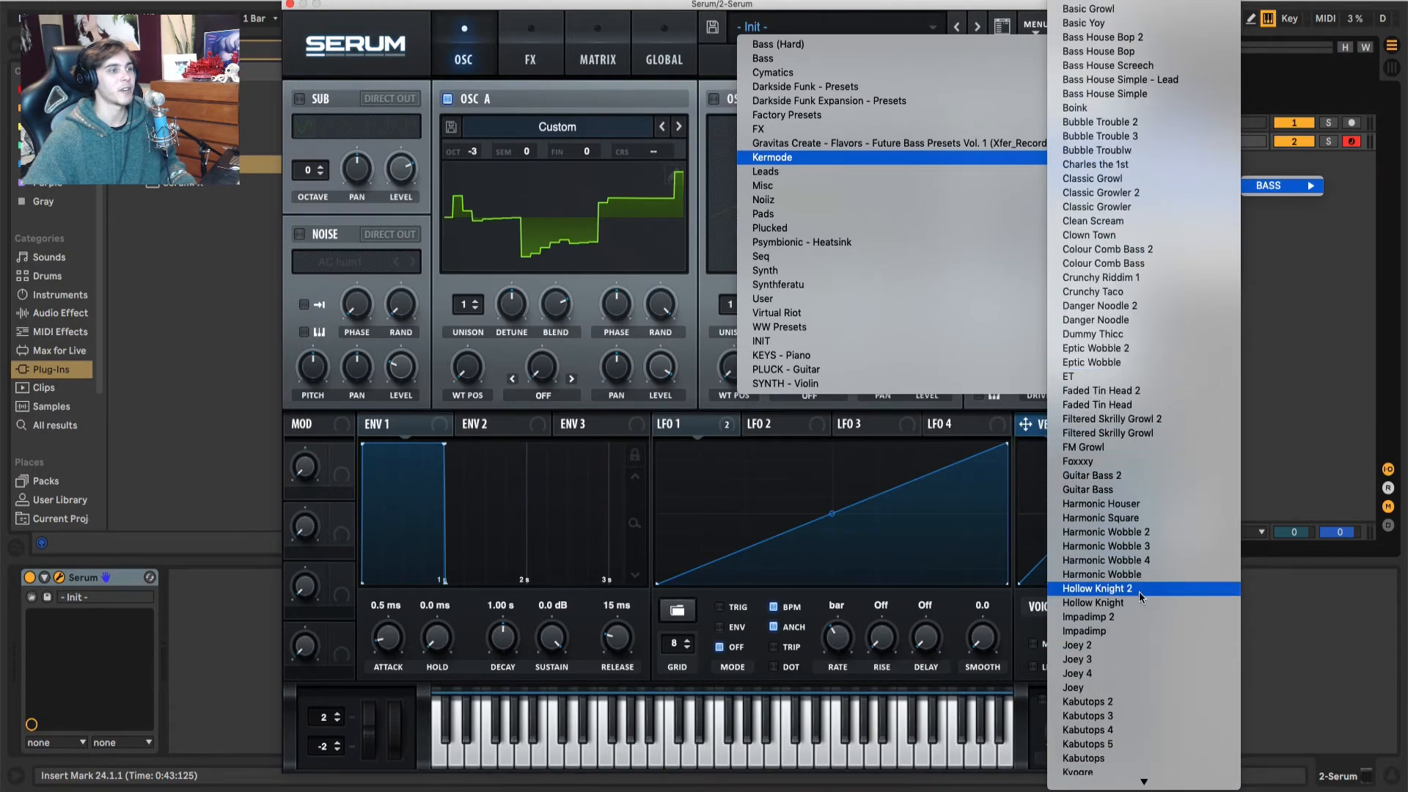
scroll(1133, 576, down, 8)
scroll(1133, 575, down, 10)
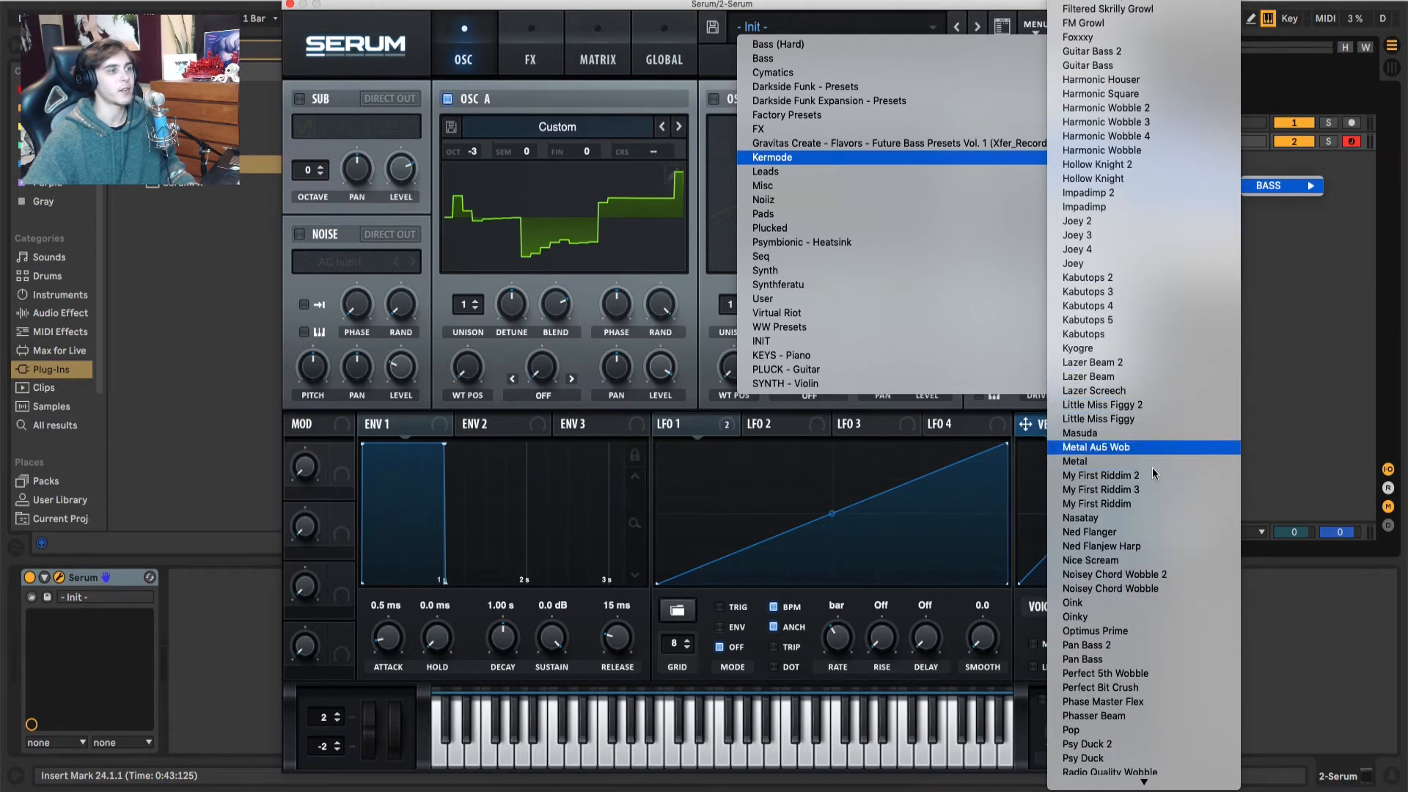
click(1113, 408)
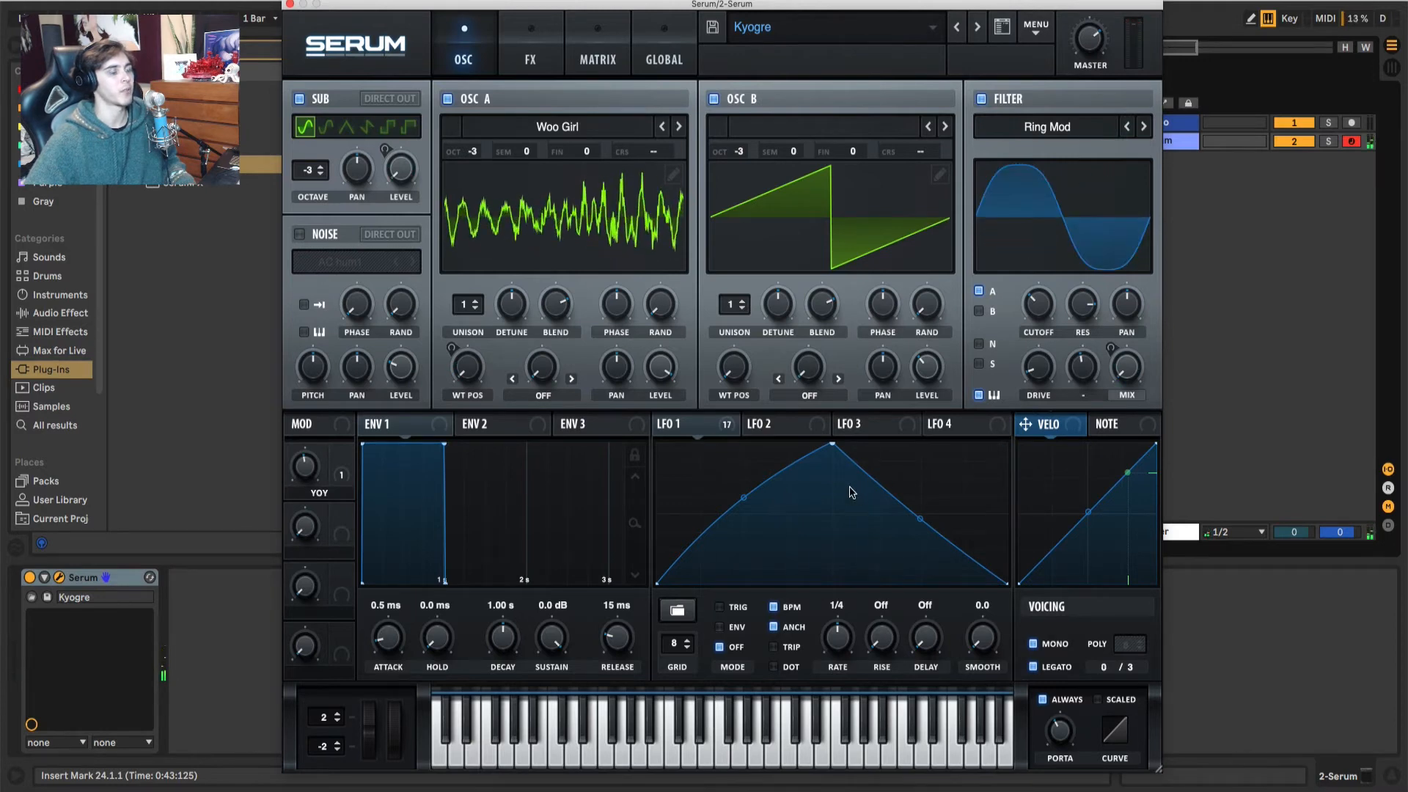
Step: Reshape LFO 1 into a single straight rising ramp and resample the preset to oscillator A
drag(833, 445, 1007, 444)
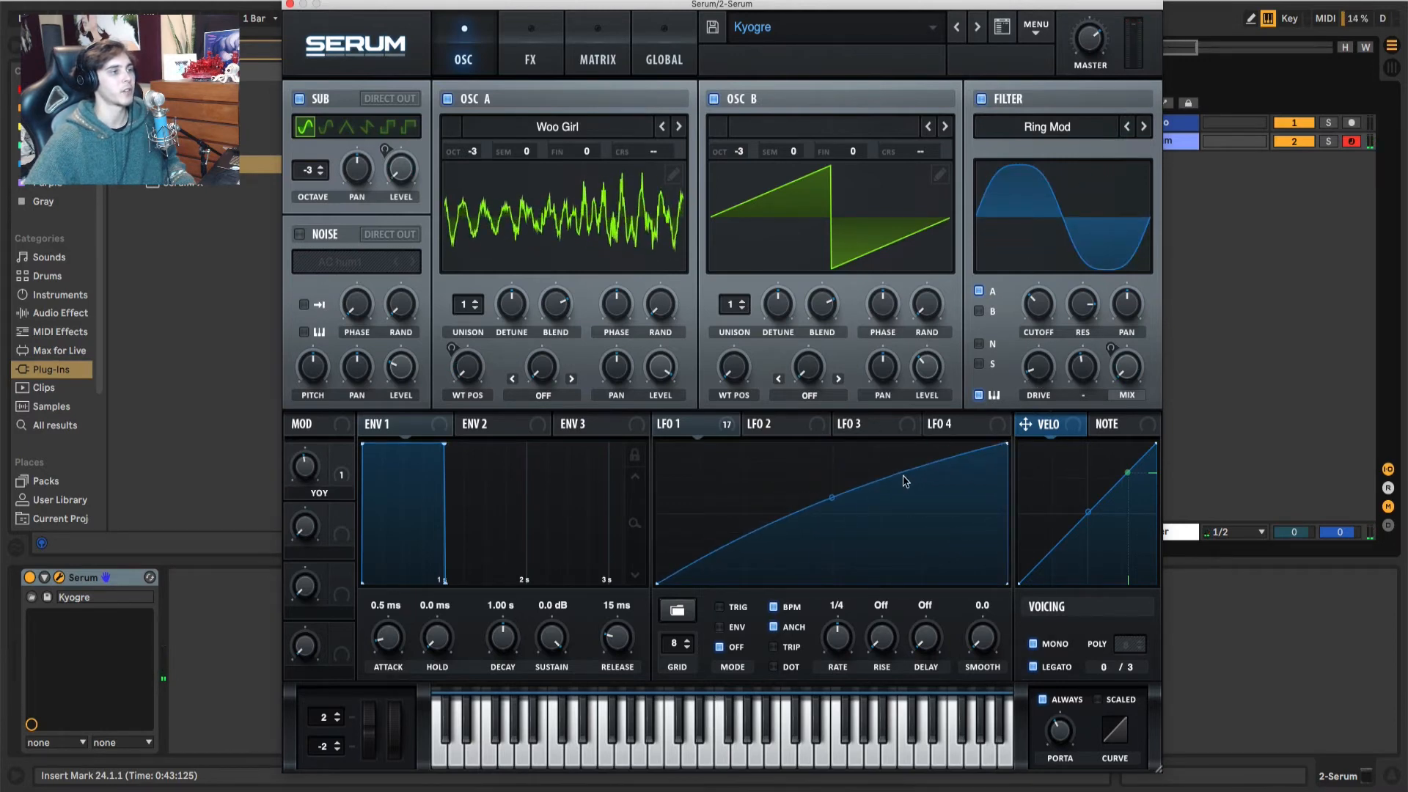
double_click(832, 499)
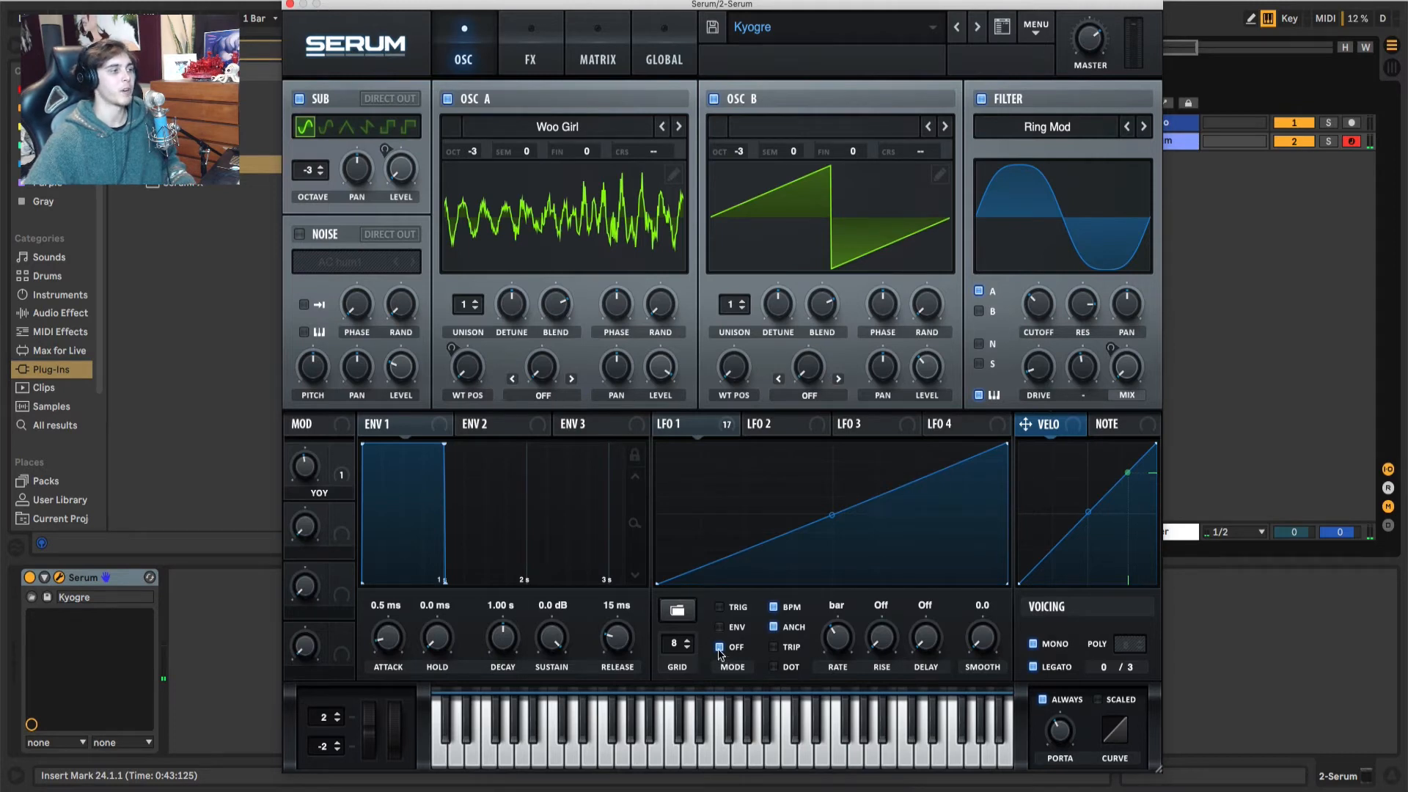
click(1044, 32)
click(998, 109)
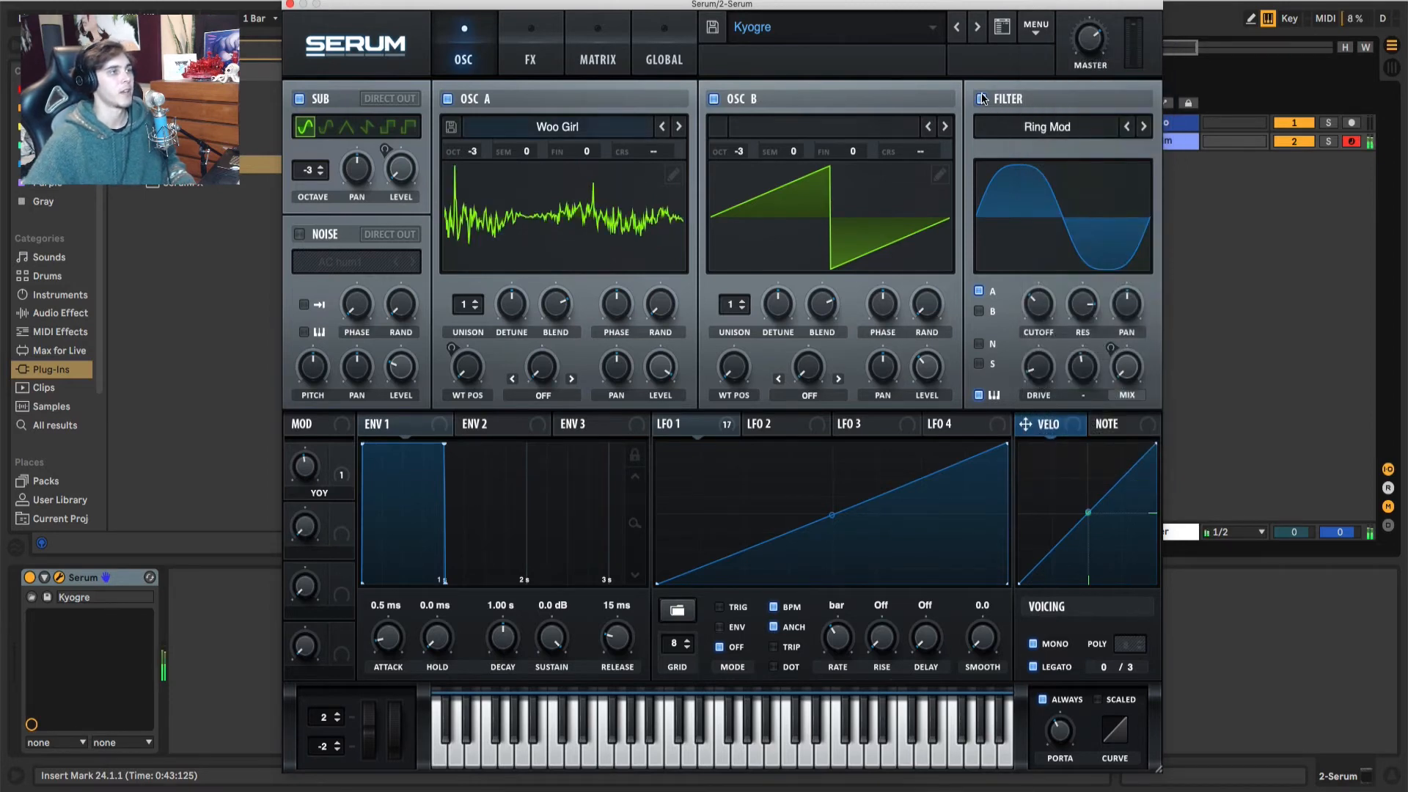
Step: Turn off the filter, oscillator B and the sub oscillator, leaving only oscillator A on
click(980, 98)
click(715, 99)
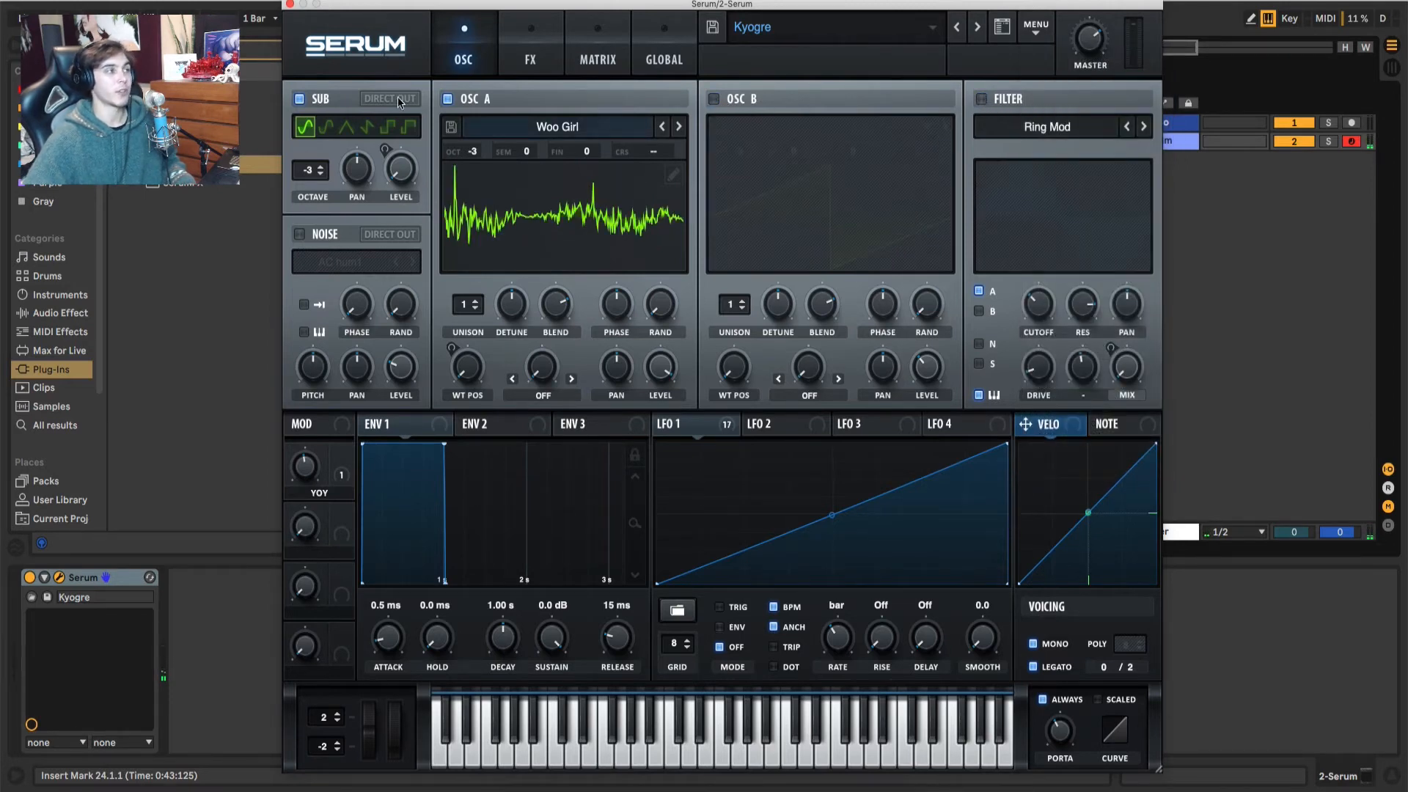
click(299, 99)
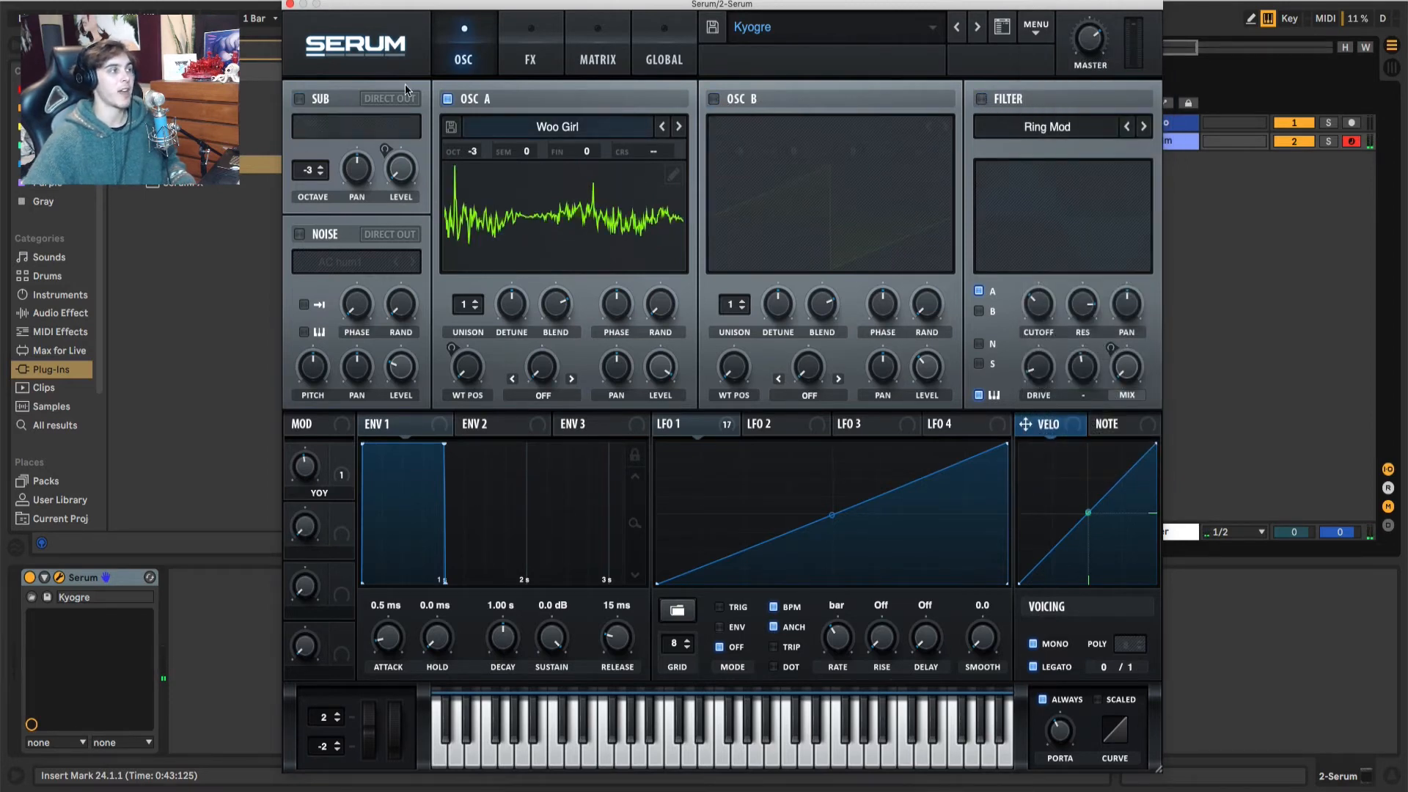
Step: Turn off every active effect in the rack, from Distortion through Filter plus the Compressor
click(515, 56)
click(307, 292)
click(308, 259)
click(307, 228)
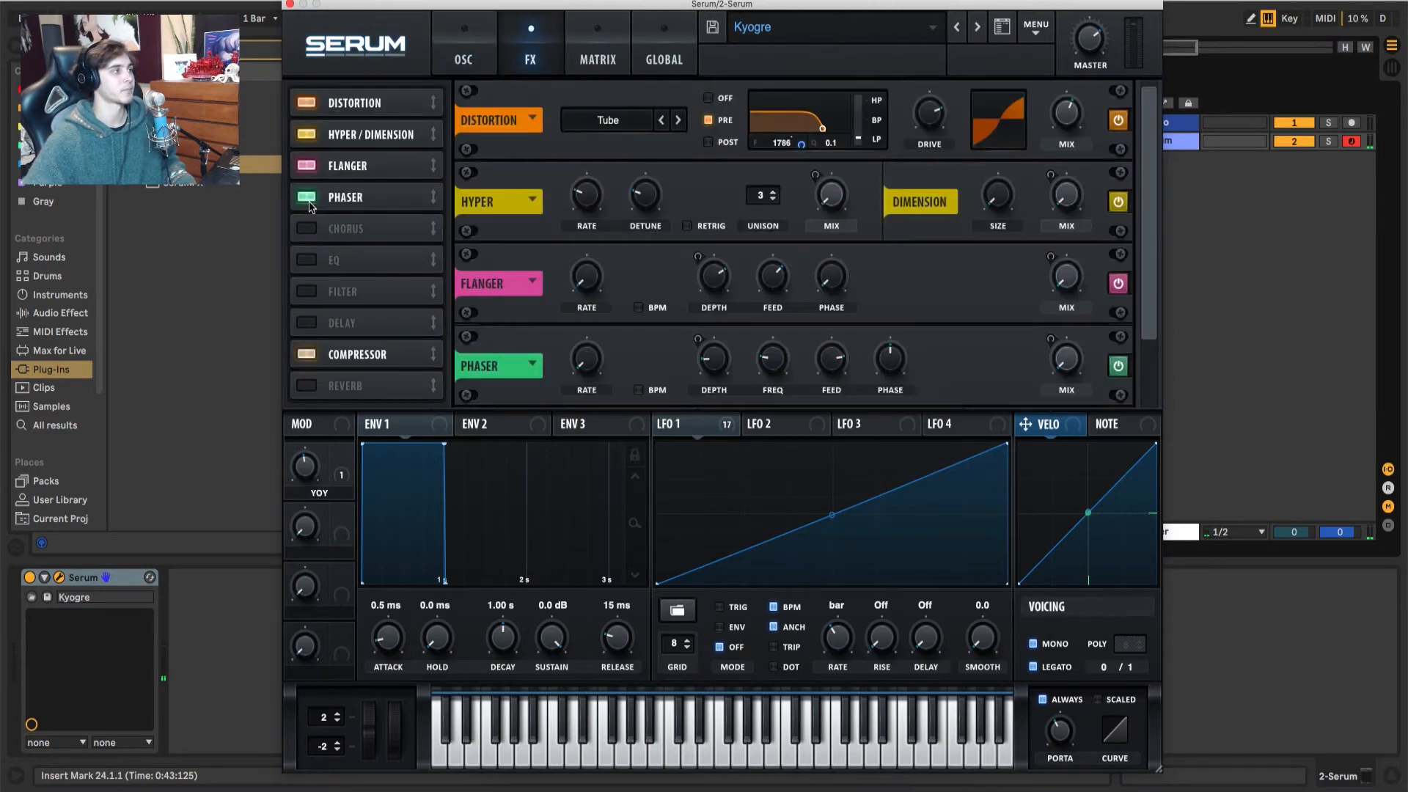
click(307, 197)
click(307, 165)
click(307, 134)
click(306, 103)
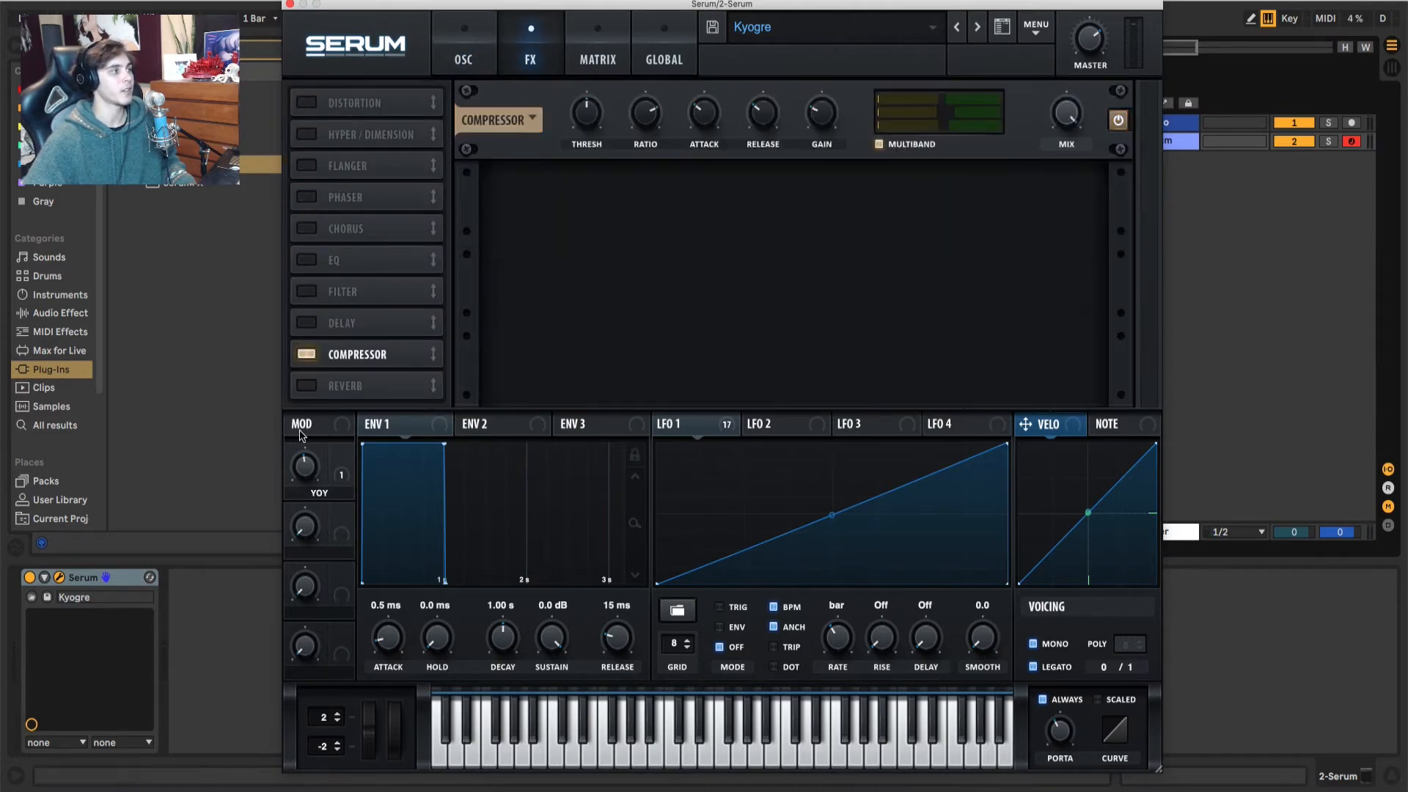
click(307, 355)
Step: Remove all modulation destinations from LFO 1 and return to the oscillator view
click(726, 426)
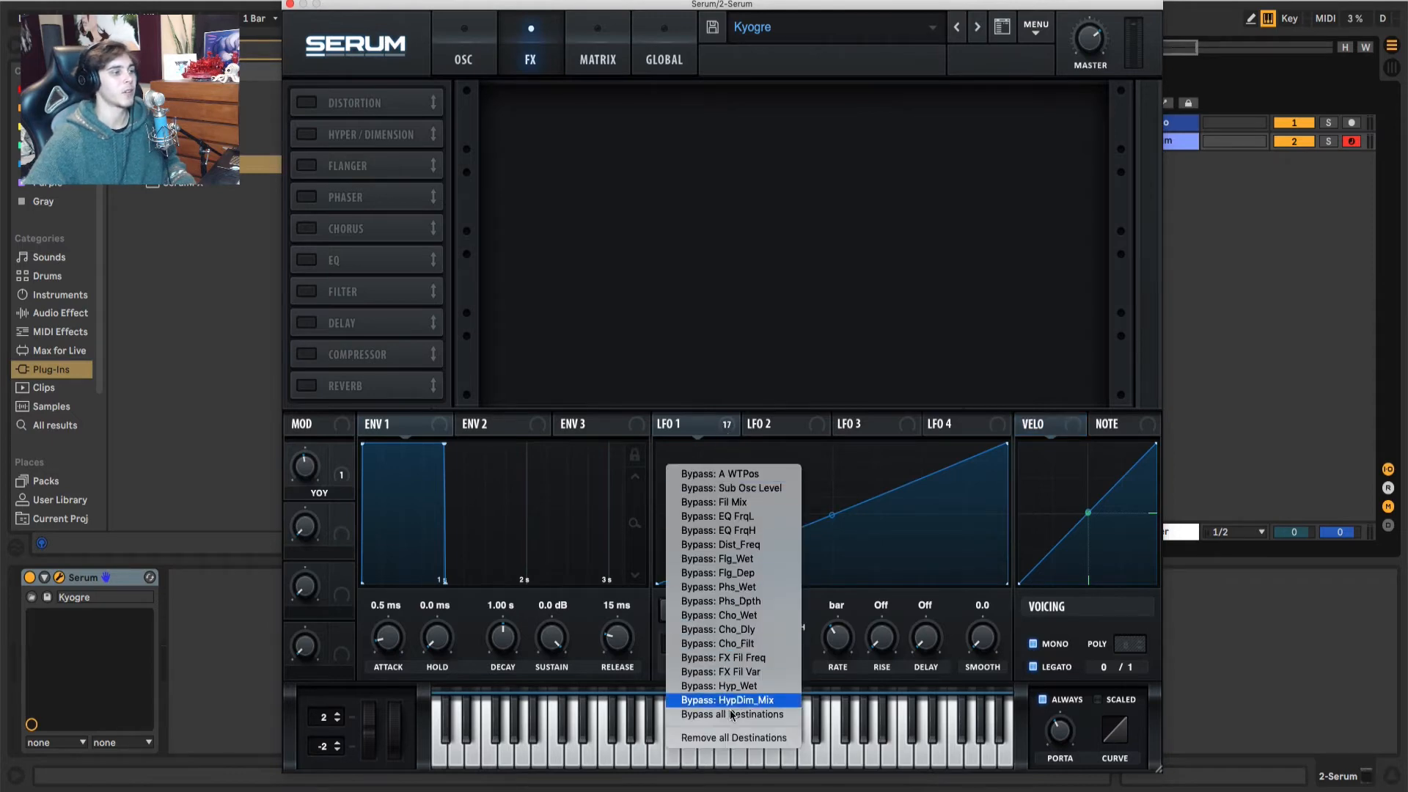
click(736, 737)
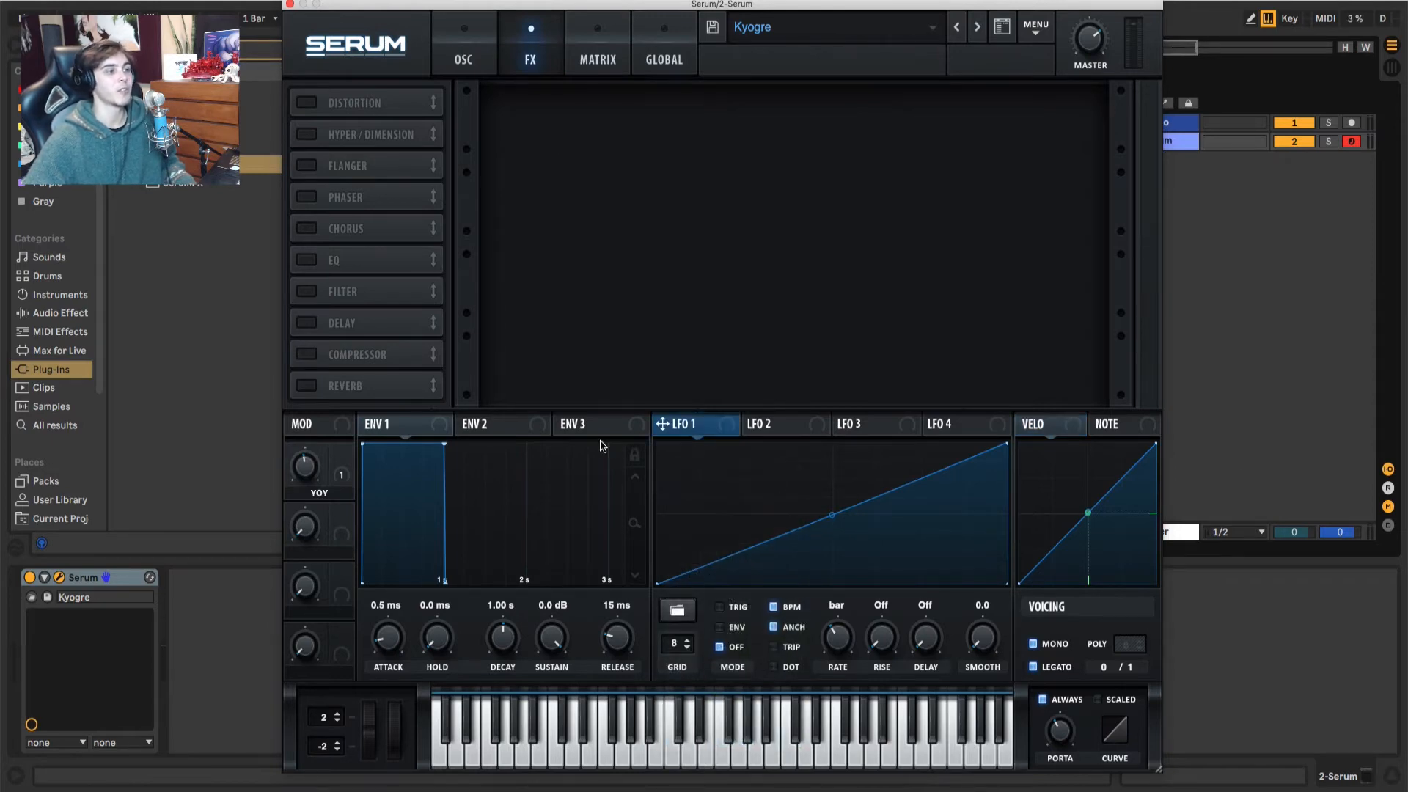
click(448, 50)
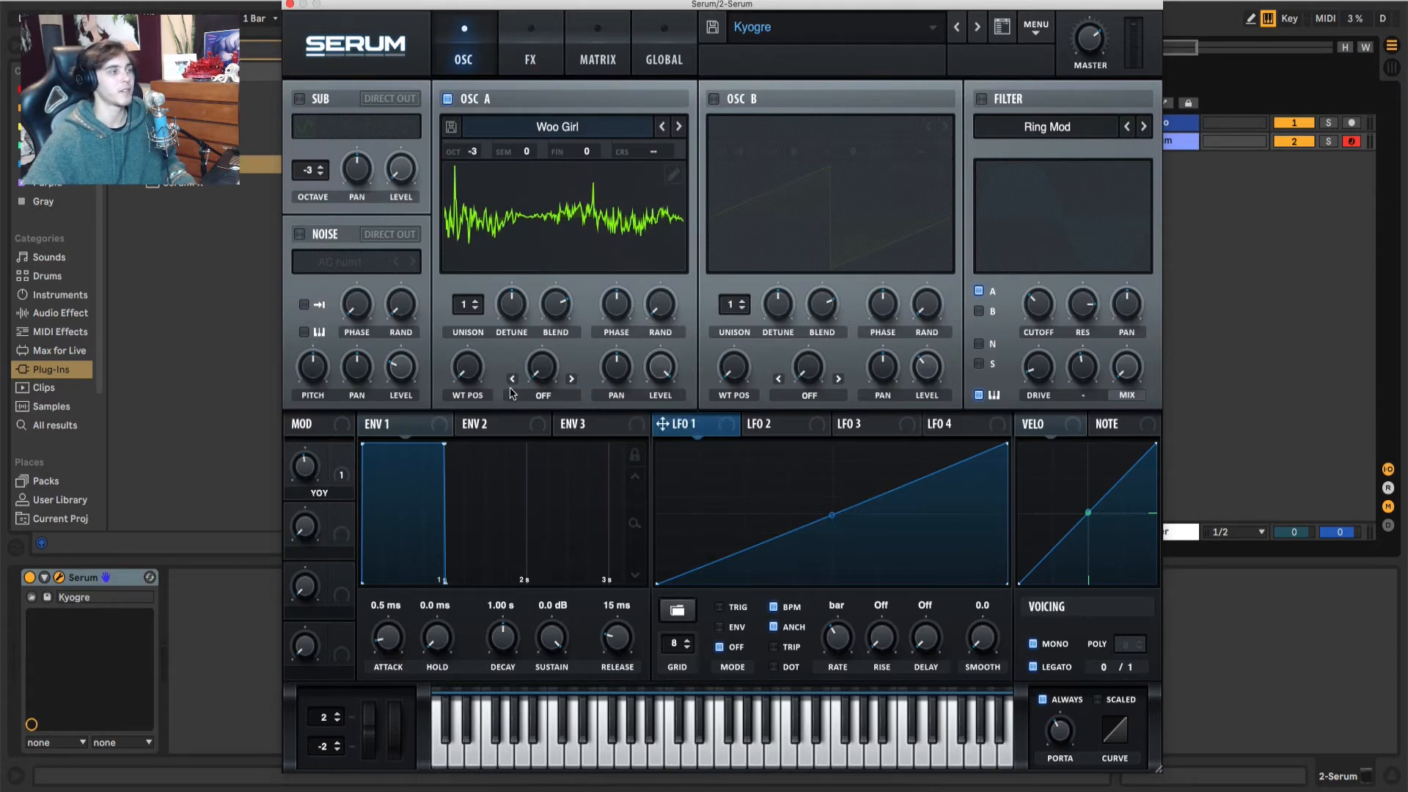
Step: Sweep oscillator A's wavetable position up and down to audition the resampled table
drag(474, 372, 509, 380)
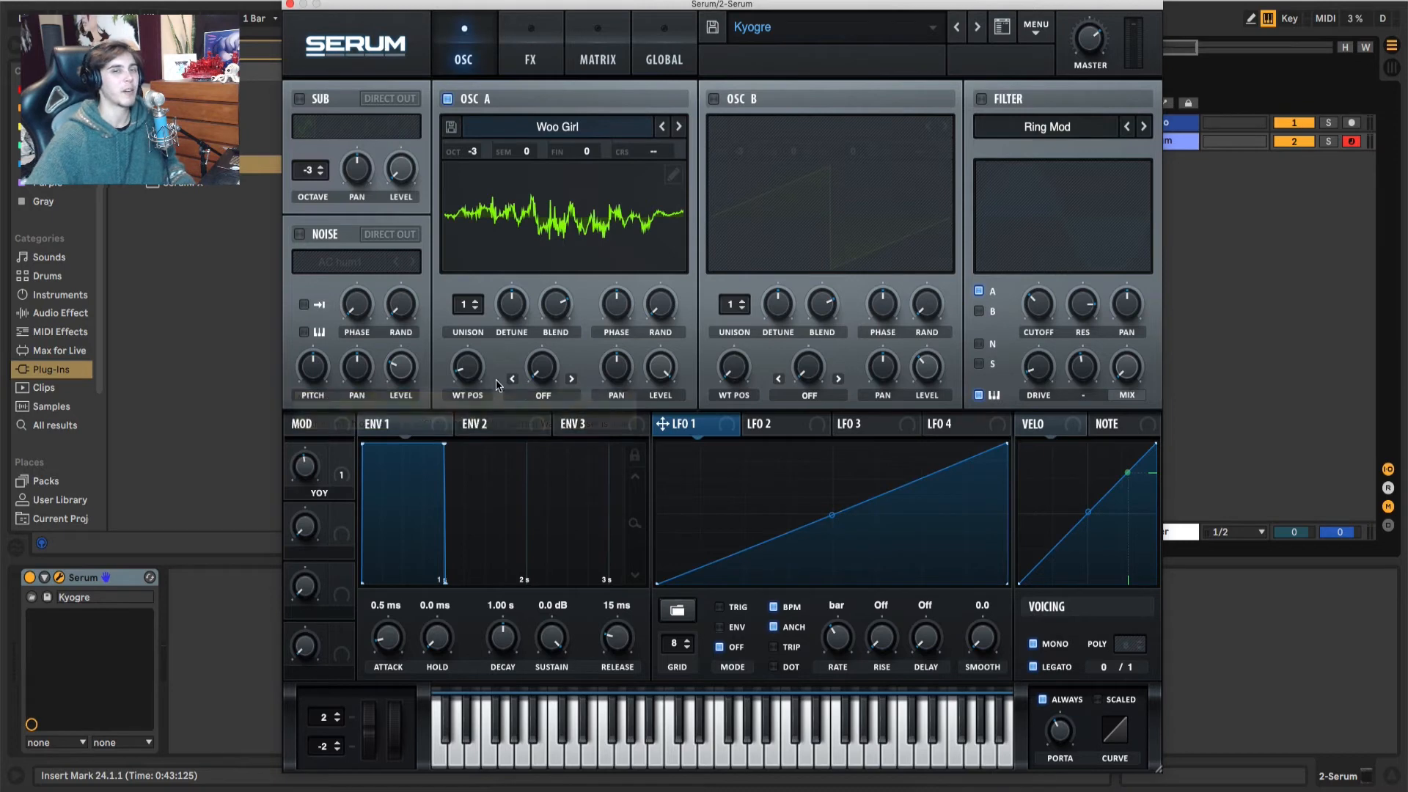
drag(472, 369, 490, 224)
drag(466, 374, 478, 514)
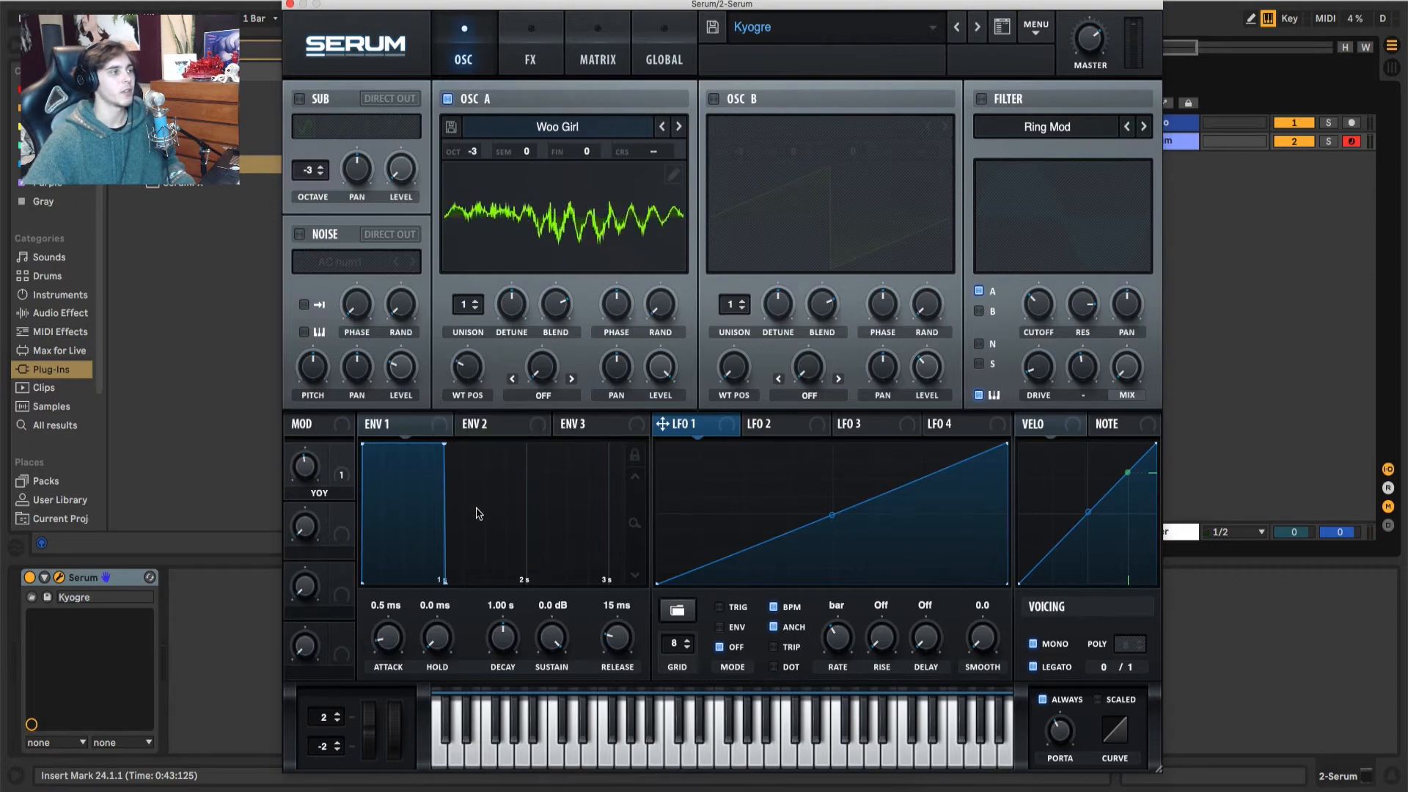
Step: In oscillator A's table editor, select frames 60 to 96 and remove all other frames
click(673, 175)
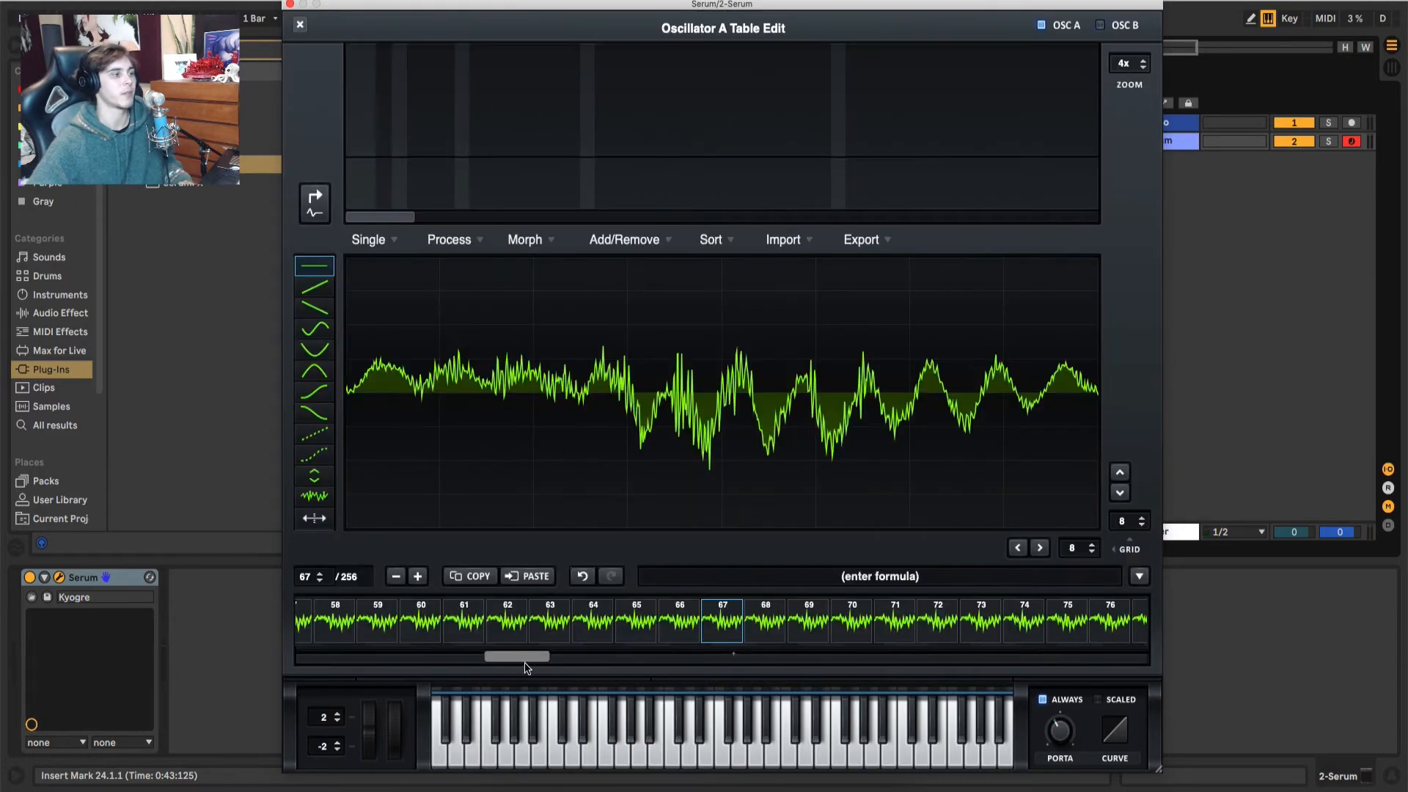
click(411, 614)
scroll(534, 653, right, 6)
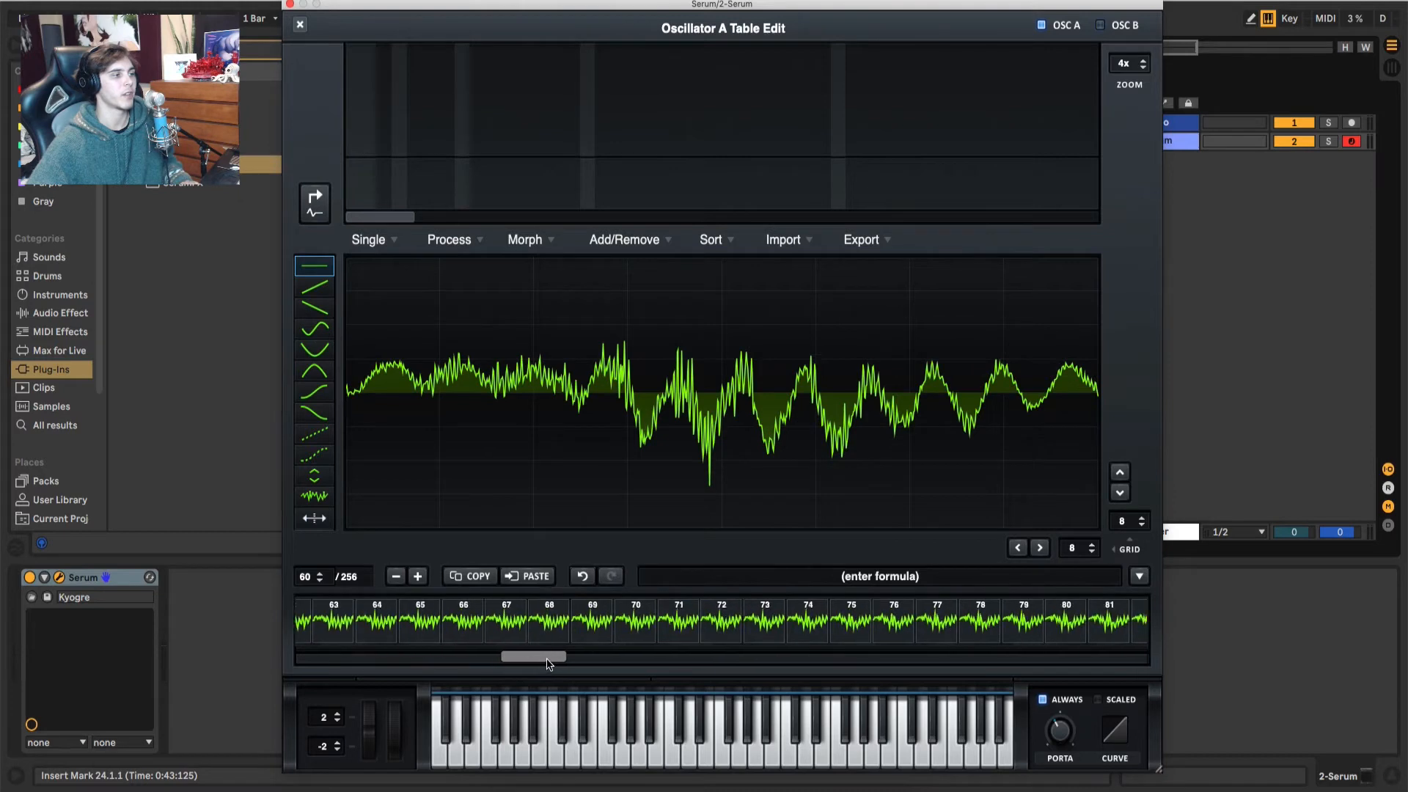
shift+click(1041, 622)
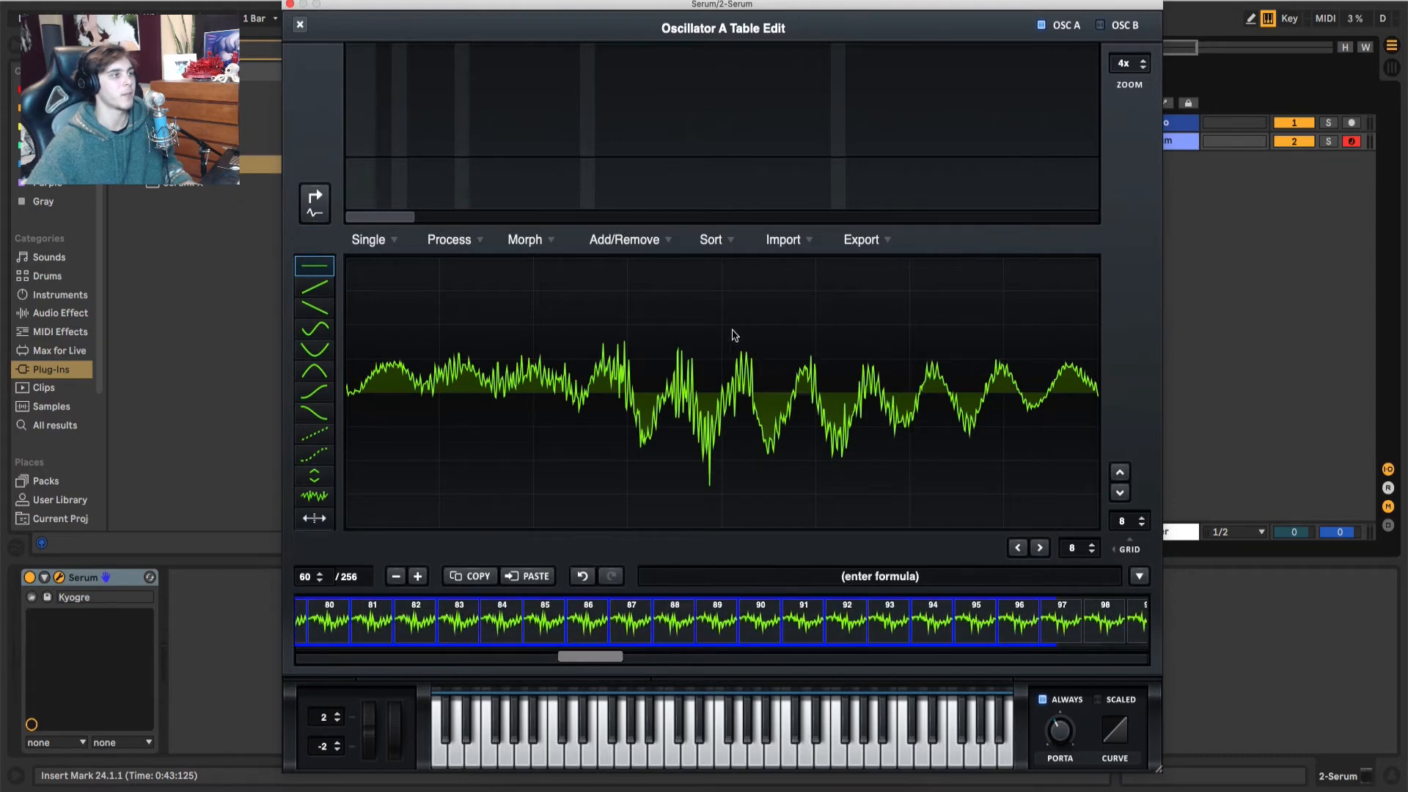
click(640, 242)
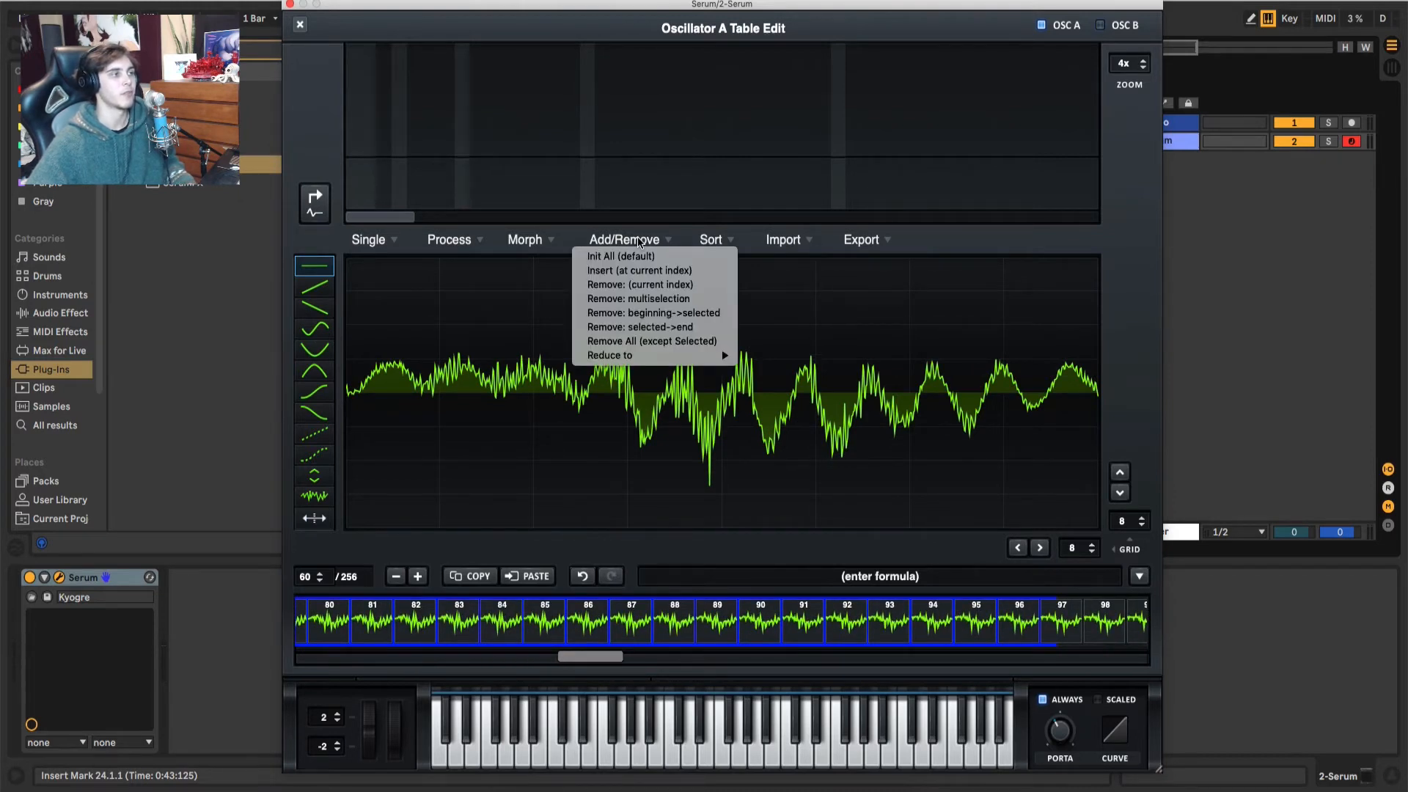
click(648, 347)
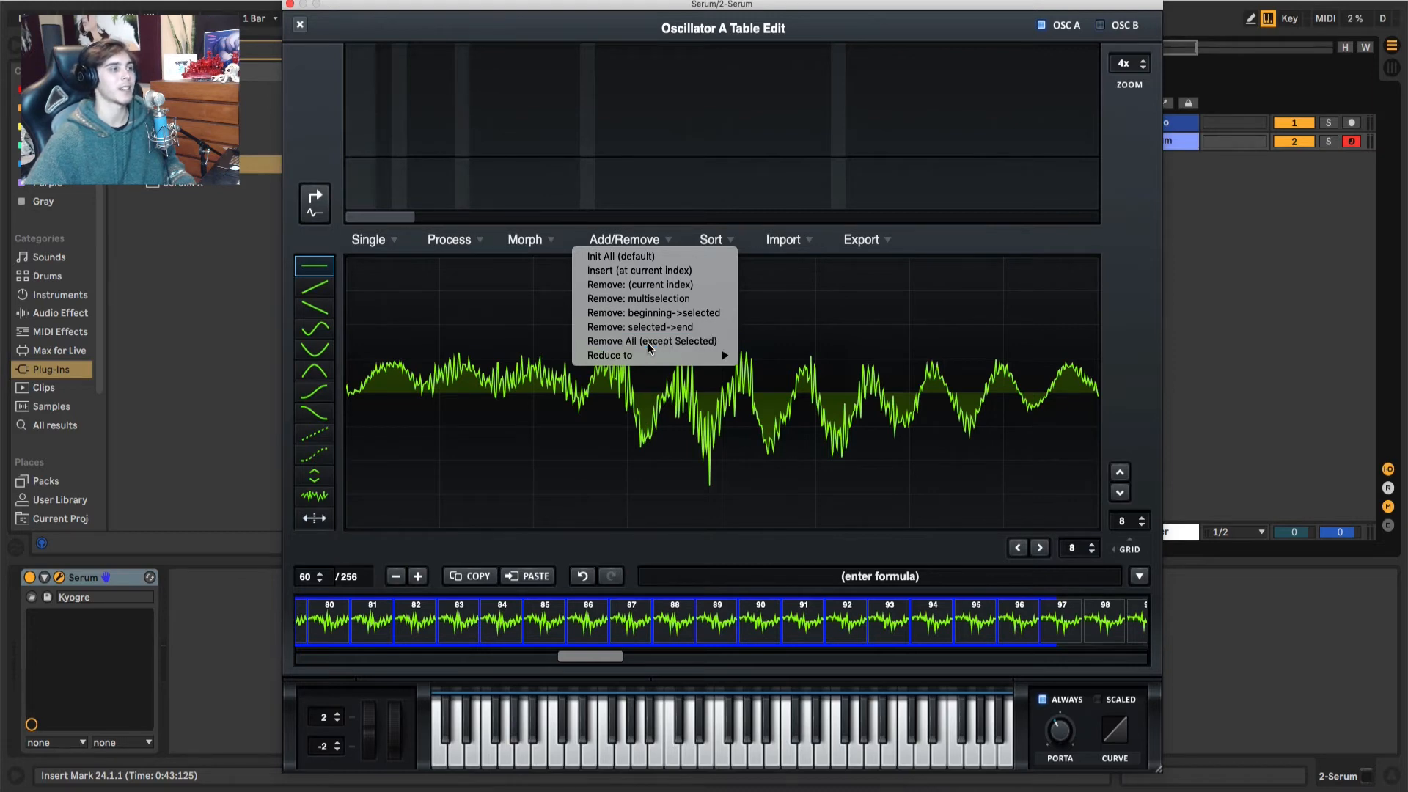
Step: Apply the first Process operation to the trimmed table and sweep oscillator A's wavetable position to audition it
click(438, 238)
click(455, 256)
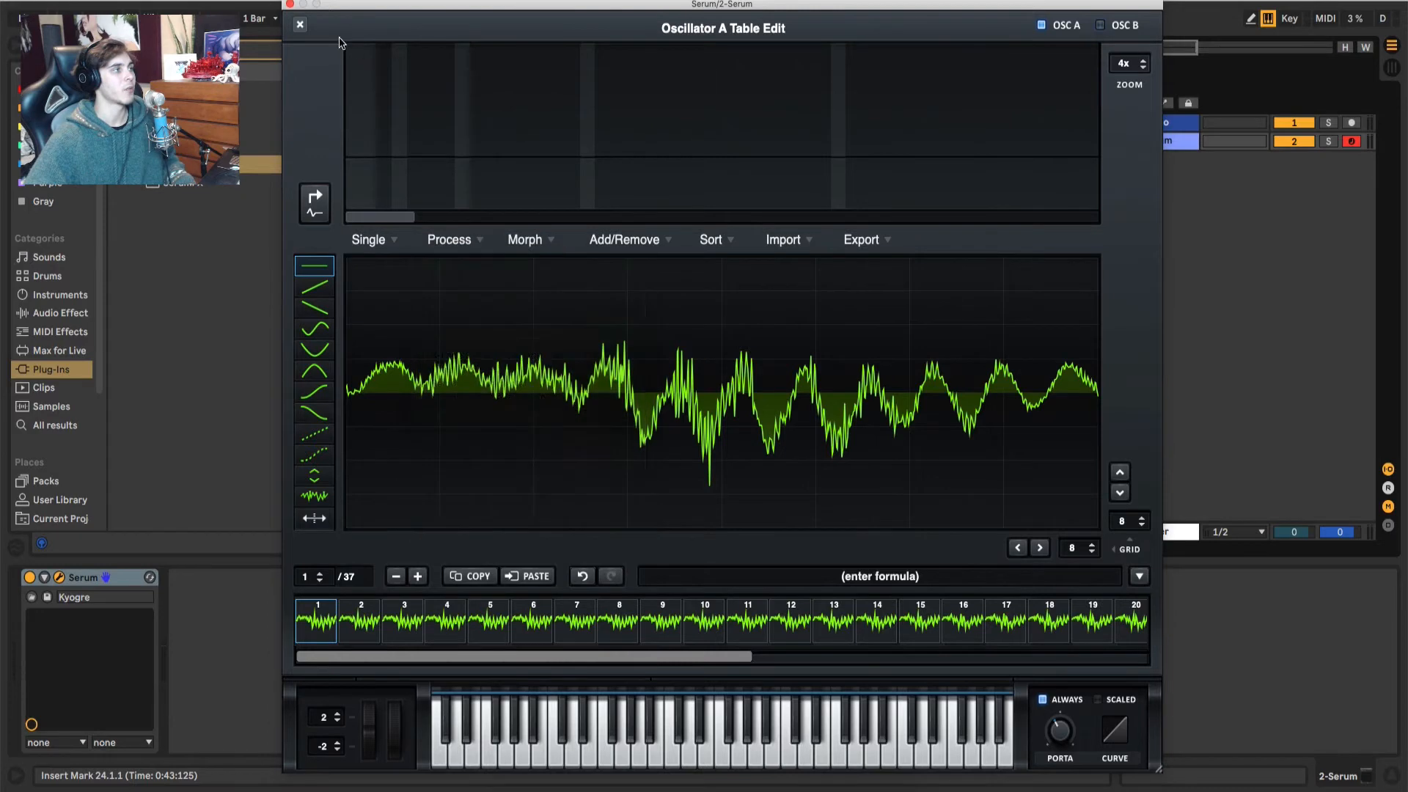
click(301, 24)
drag(477, 377, 490, 504)
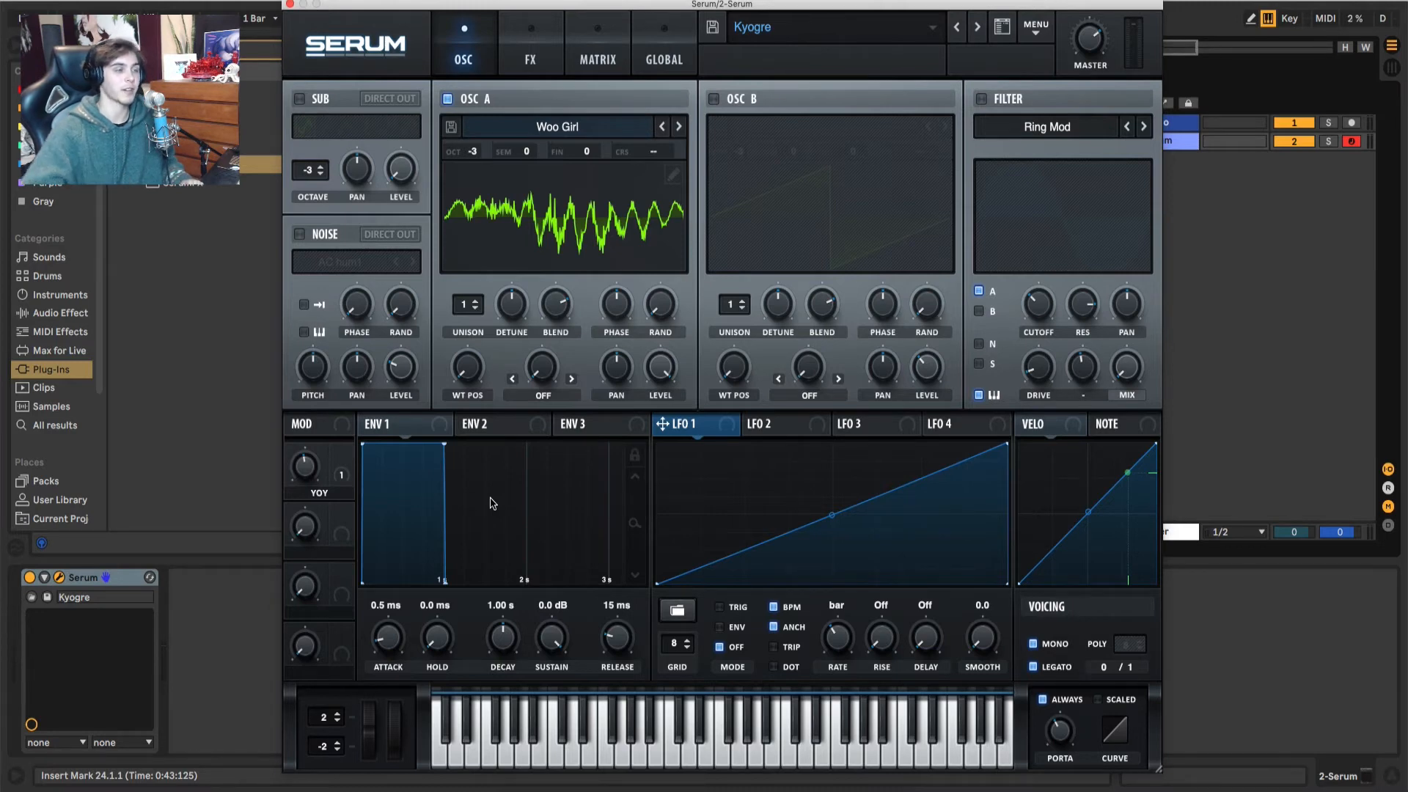
Step: Reset the synth to its Init preset and move the plug-in window aside to uncover the browser
click(1036, 29)
click(1042, 95)
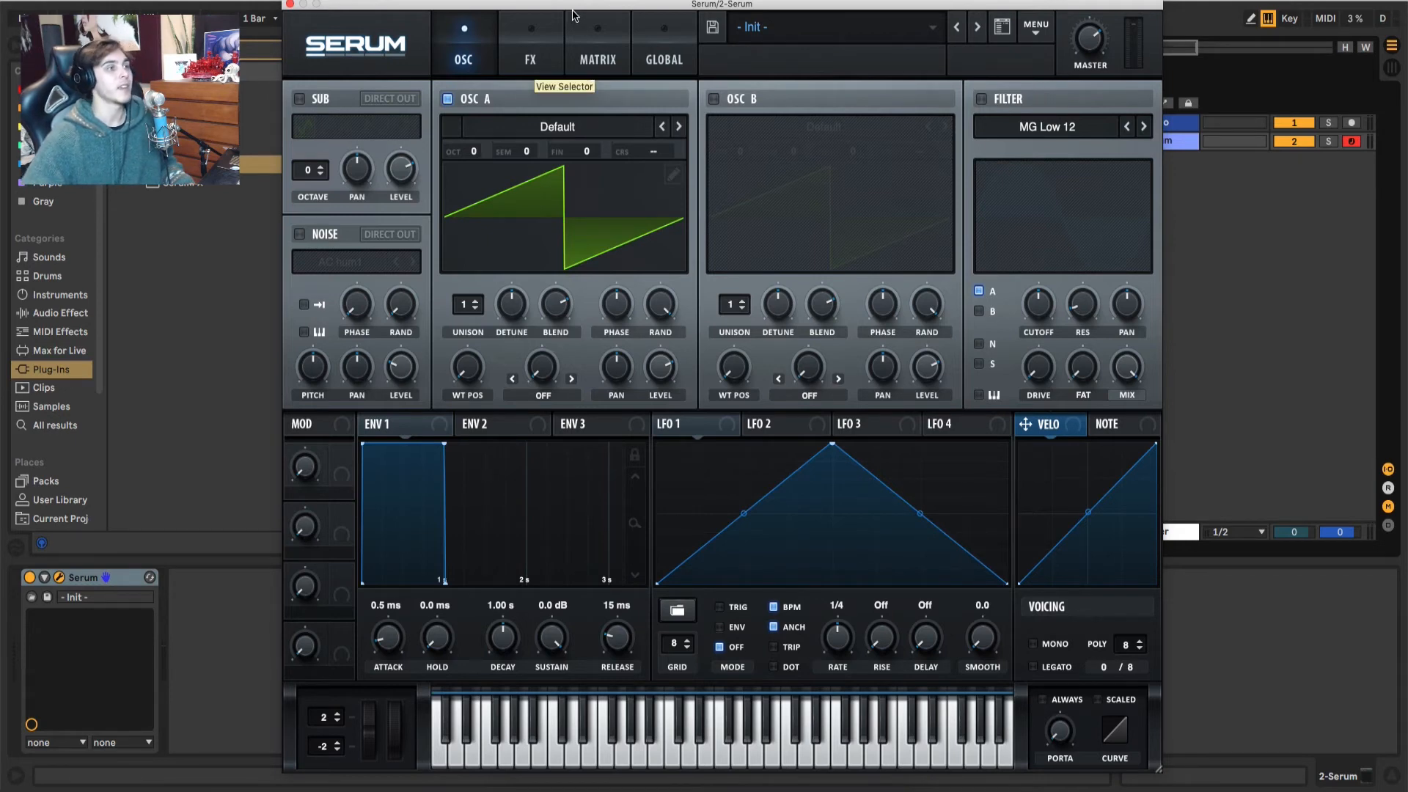
drag(574, 4, 794, 1)
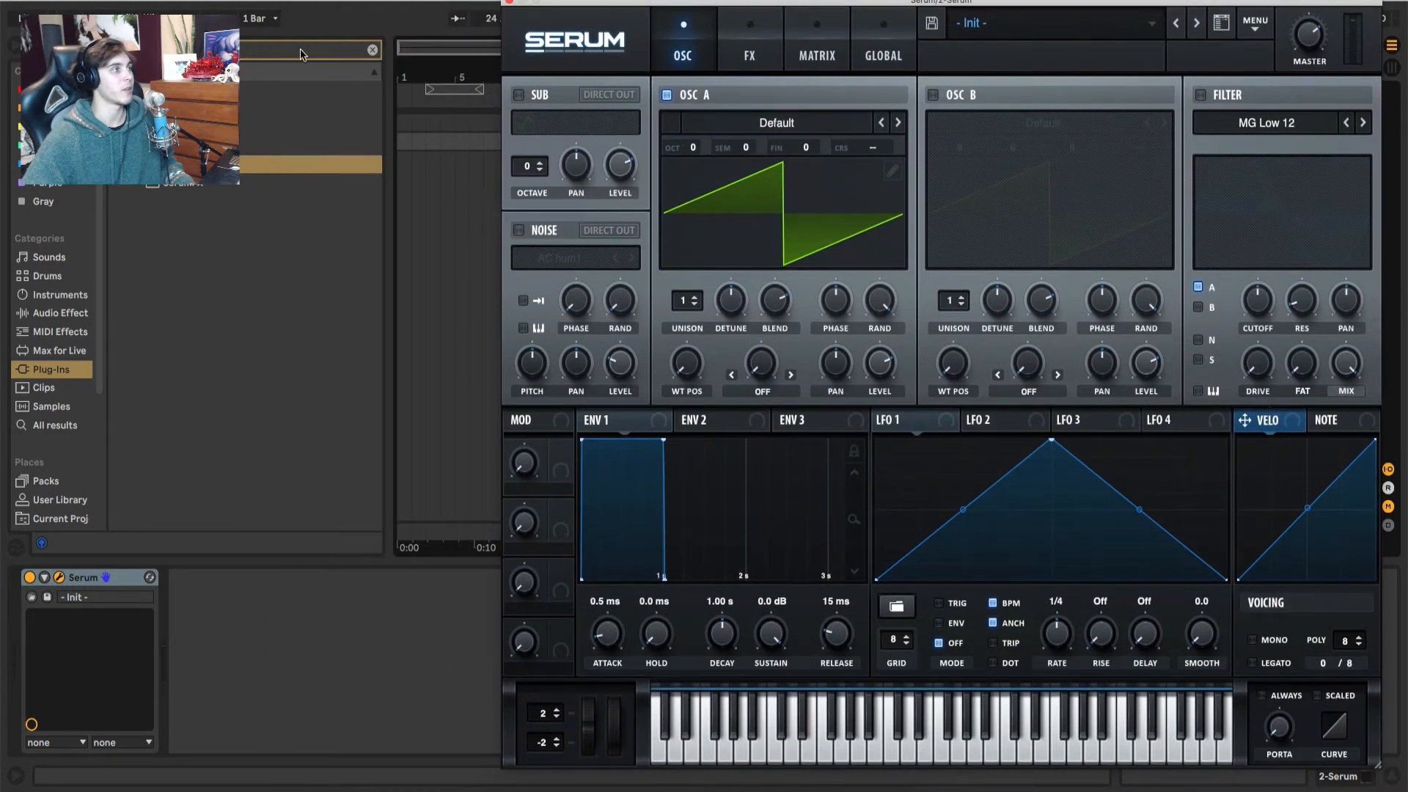
Step: Clear the browser search in Ableton Live and open the Samples folder under Places
click(373, 52)
scroll(81, 425, down, 2)
scroll(81, 425, down, 4)
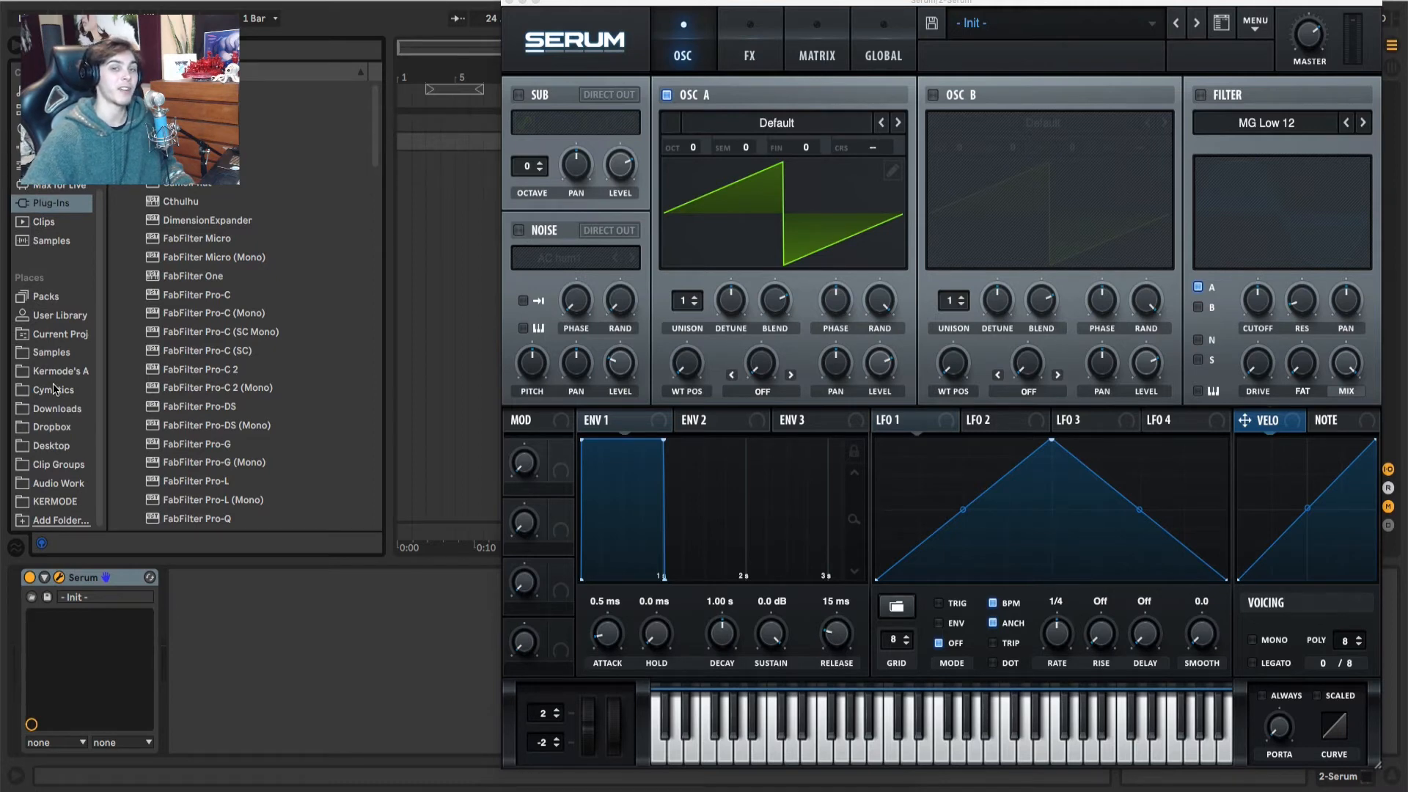
click(52, 355)
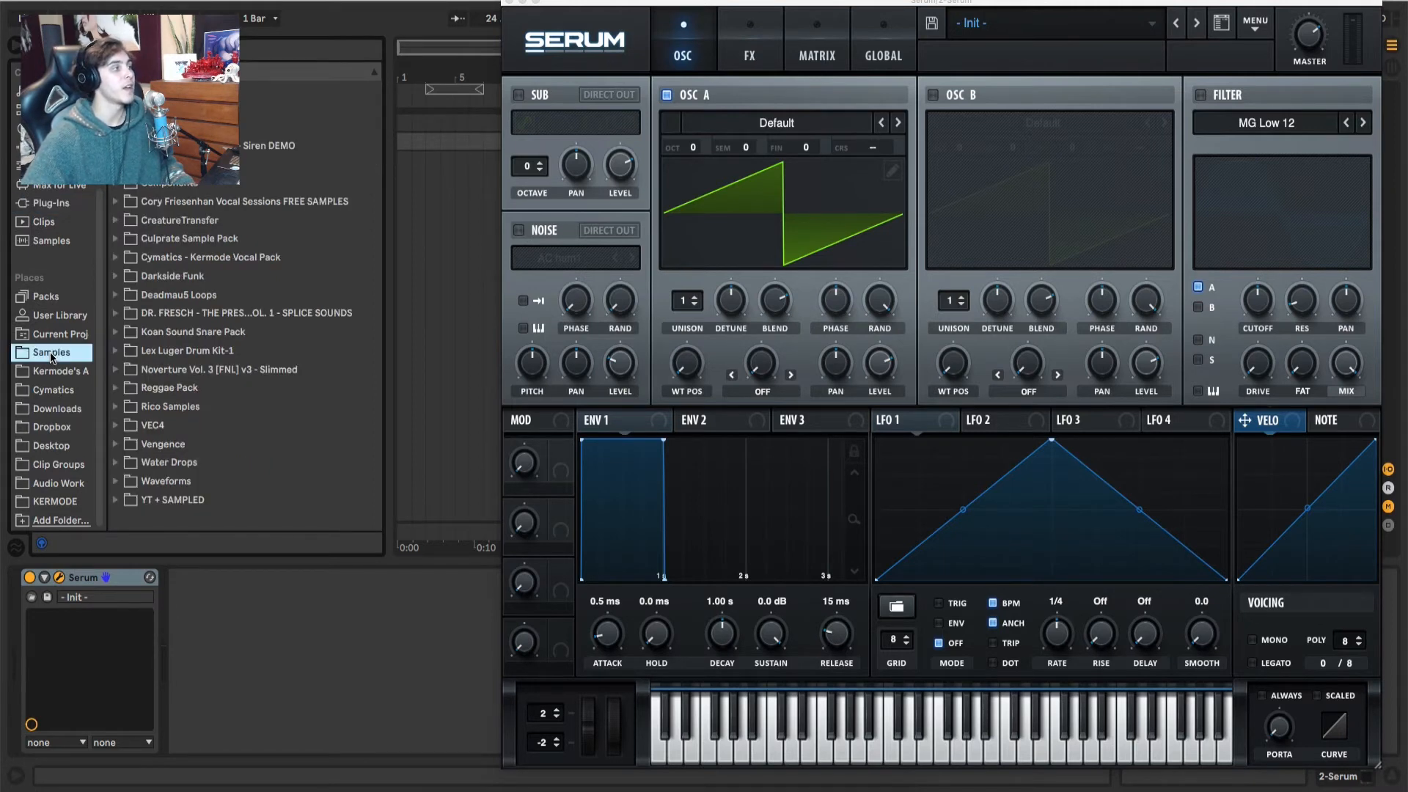
click(54, 372)
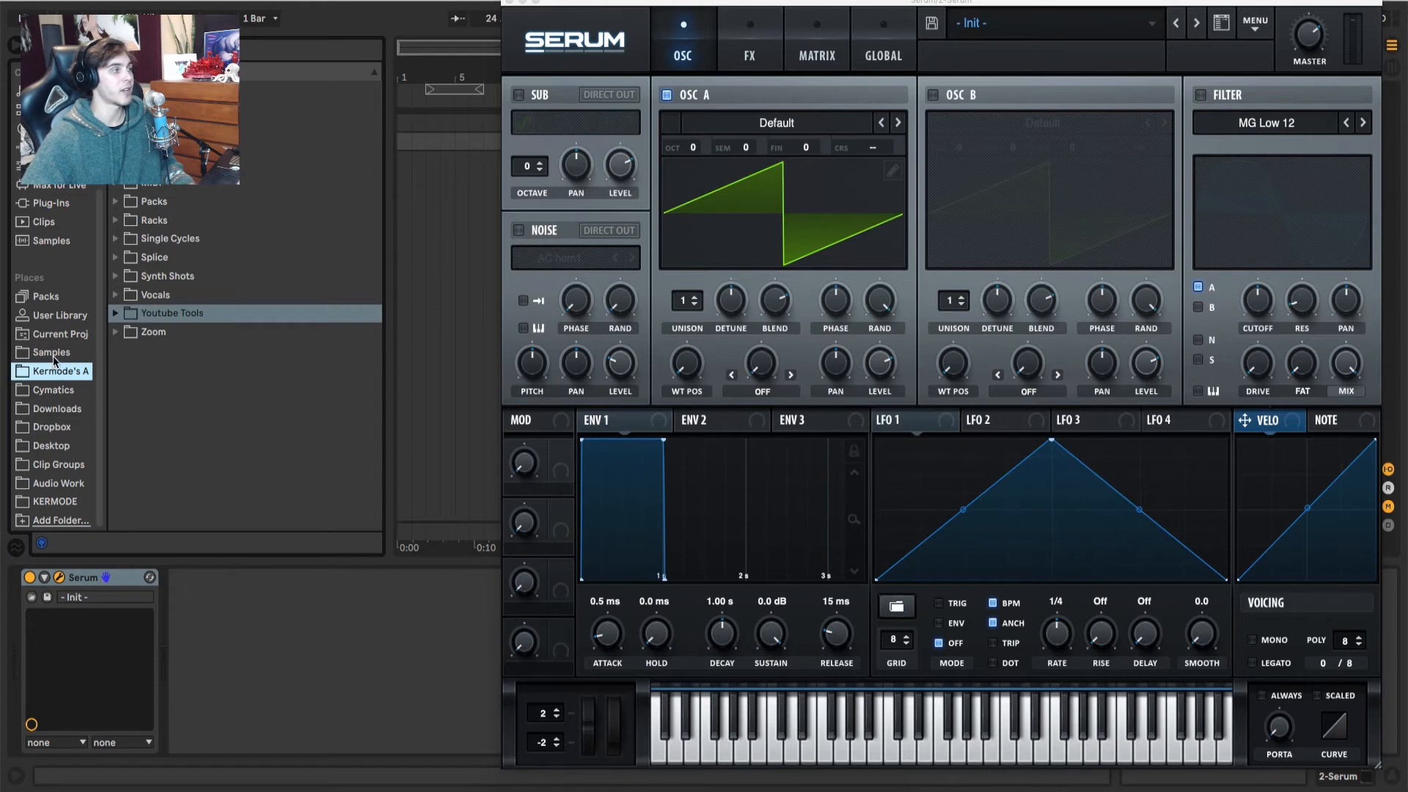
click(53, 355)
Step: Expand the YT + SAMPLED folder down through Video Games to the Birdie subfolder
click(116, 499)
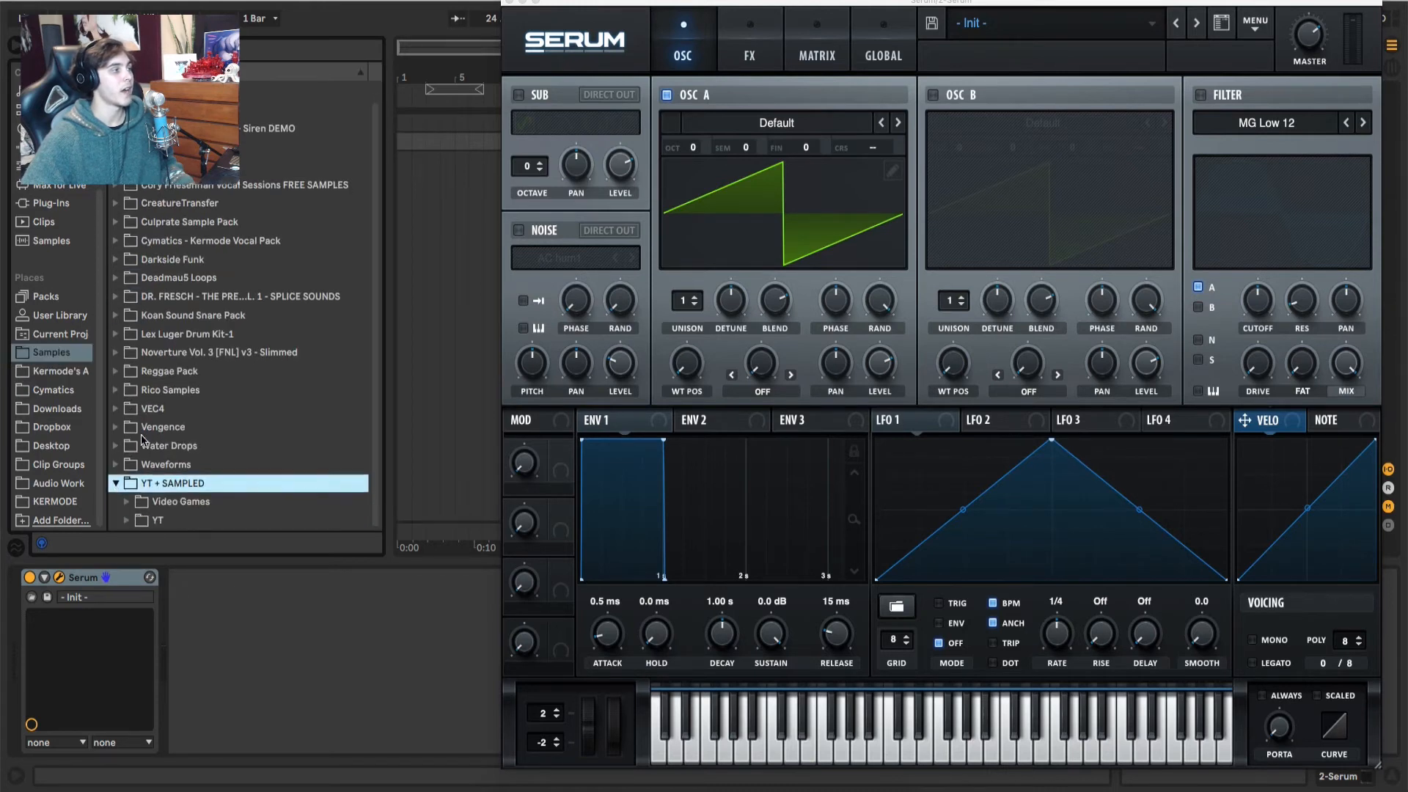
click(140, 507)
click(140, 507)
click(127, 519)
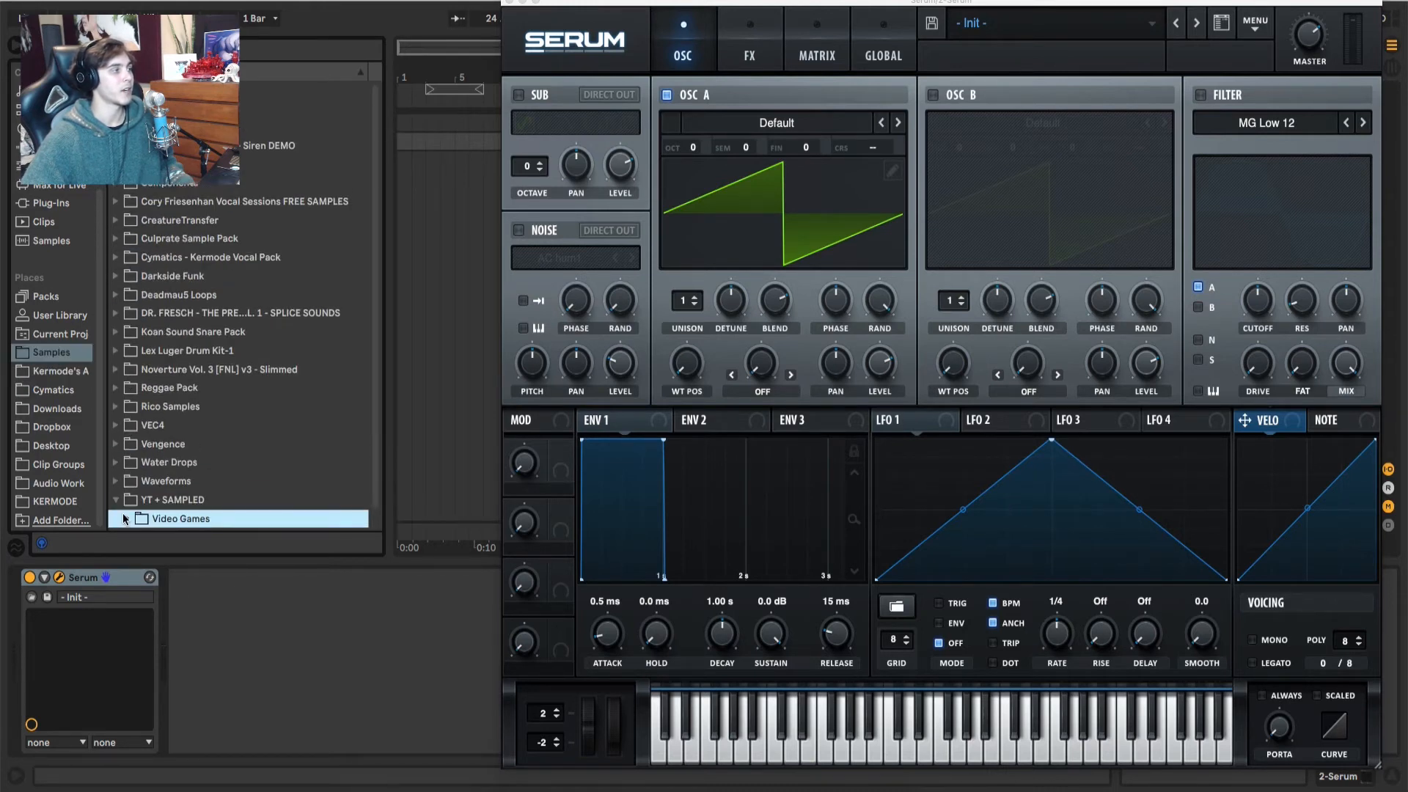
click(136, 428)
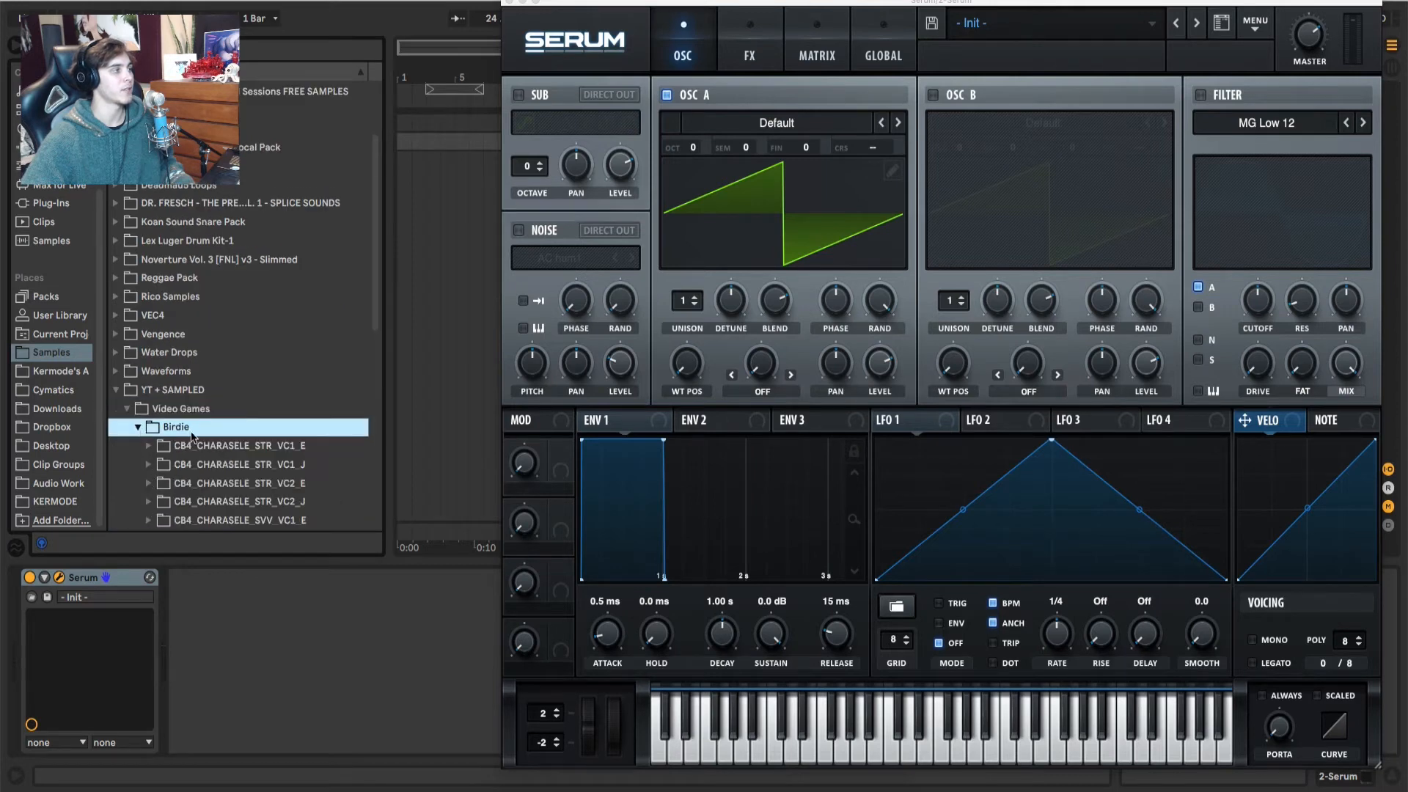
Step: Preview the WAV file inside the CB4_CHARASELE_STR_VC1_E folder and import it into oscillator A as a wavetable
click(149, 195)
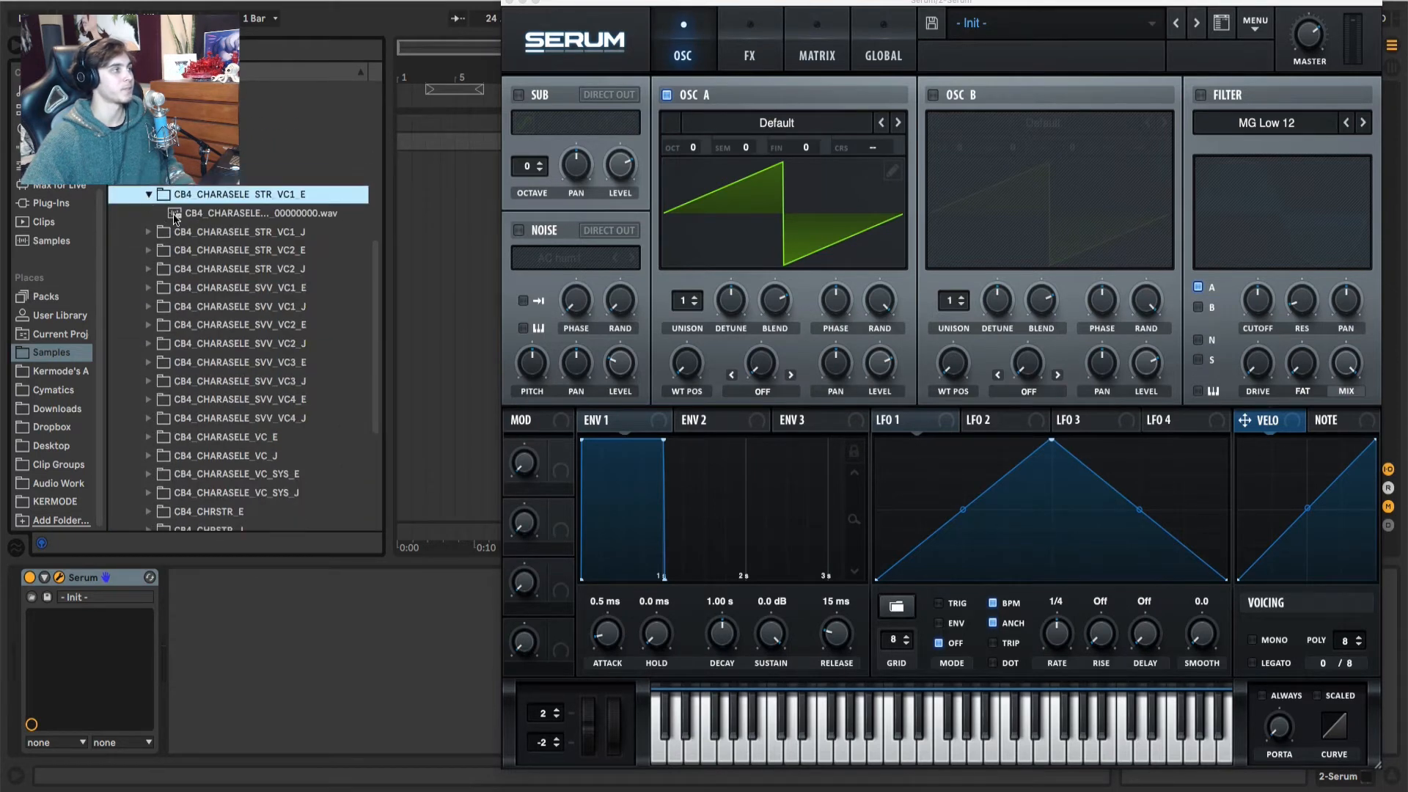
click(192, 214)
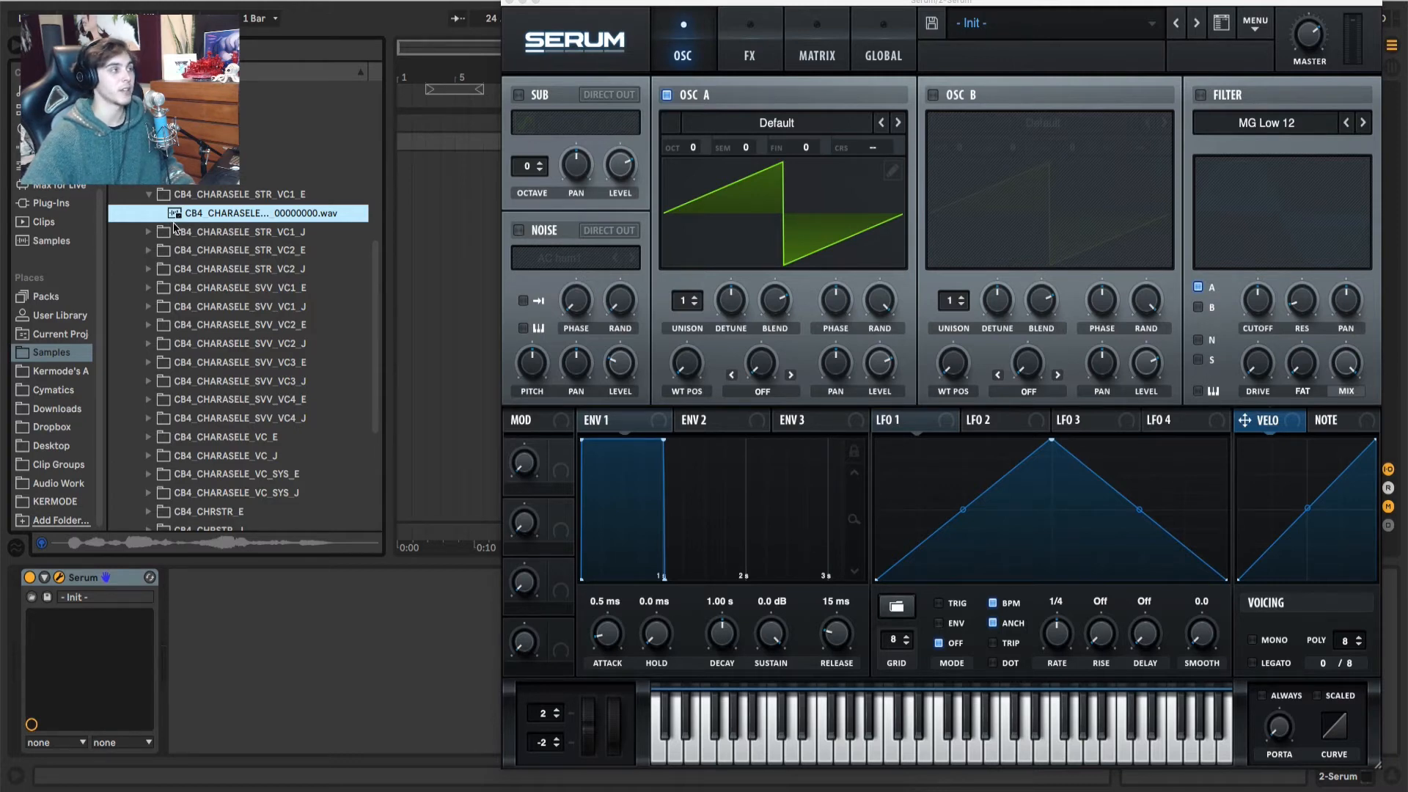
drag(174, 221, 849, 185)
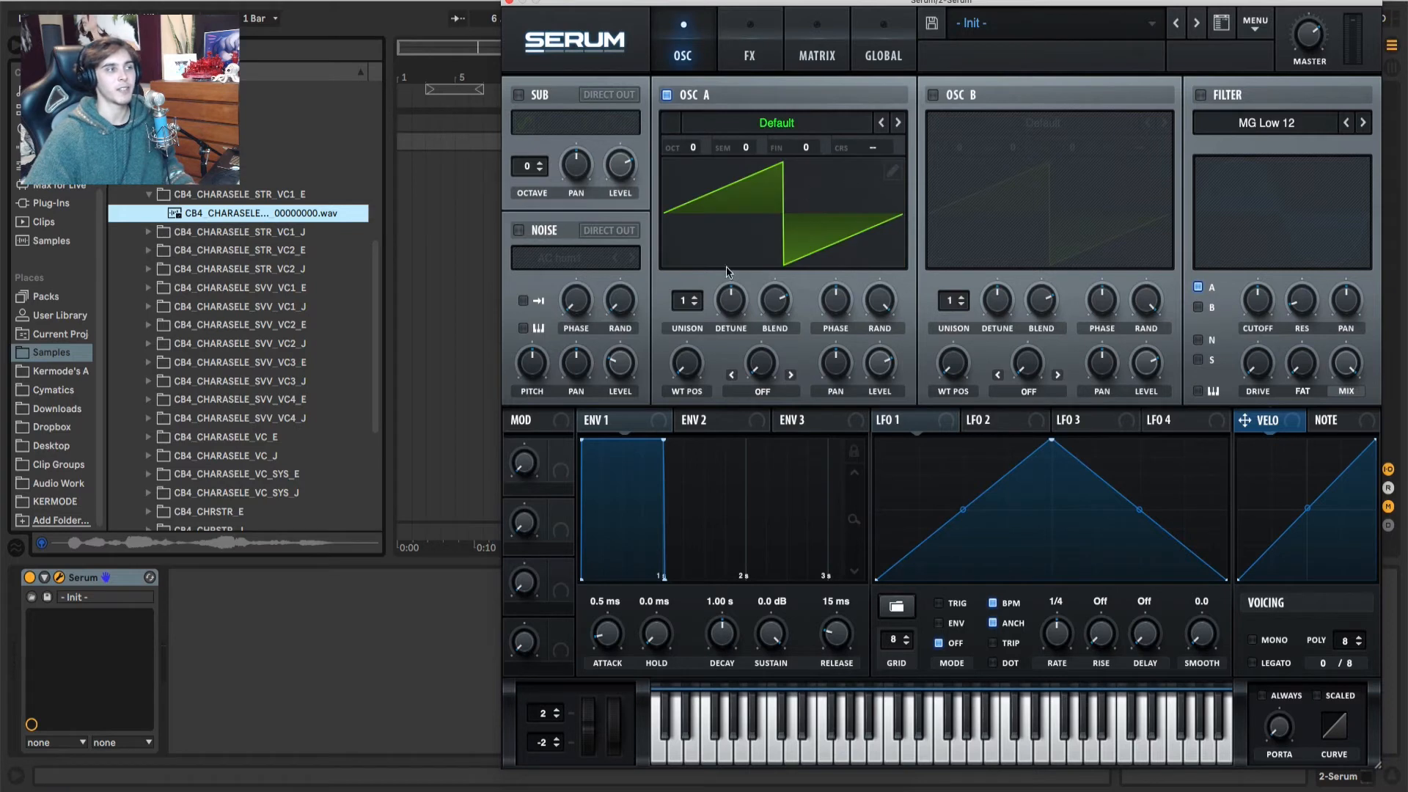
drag(687, 361, 729, 347)
drag(287, 213, 876, 259)
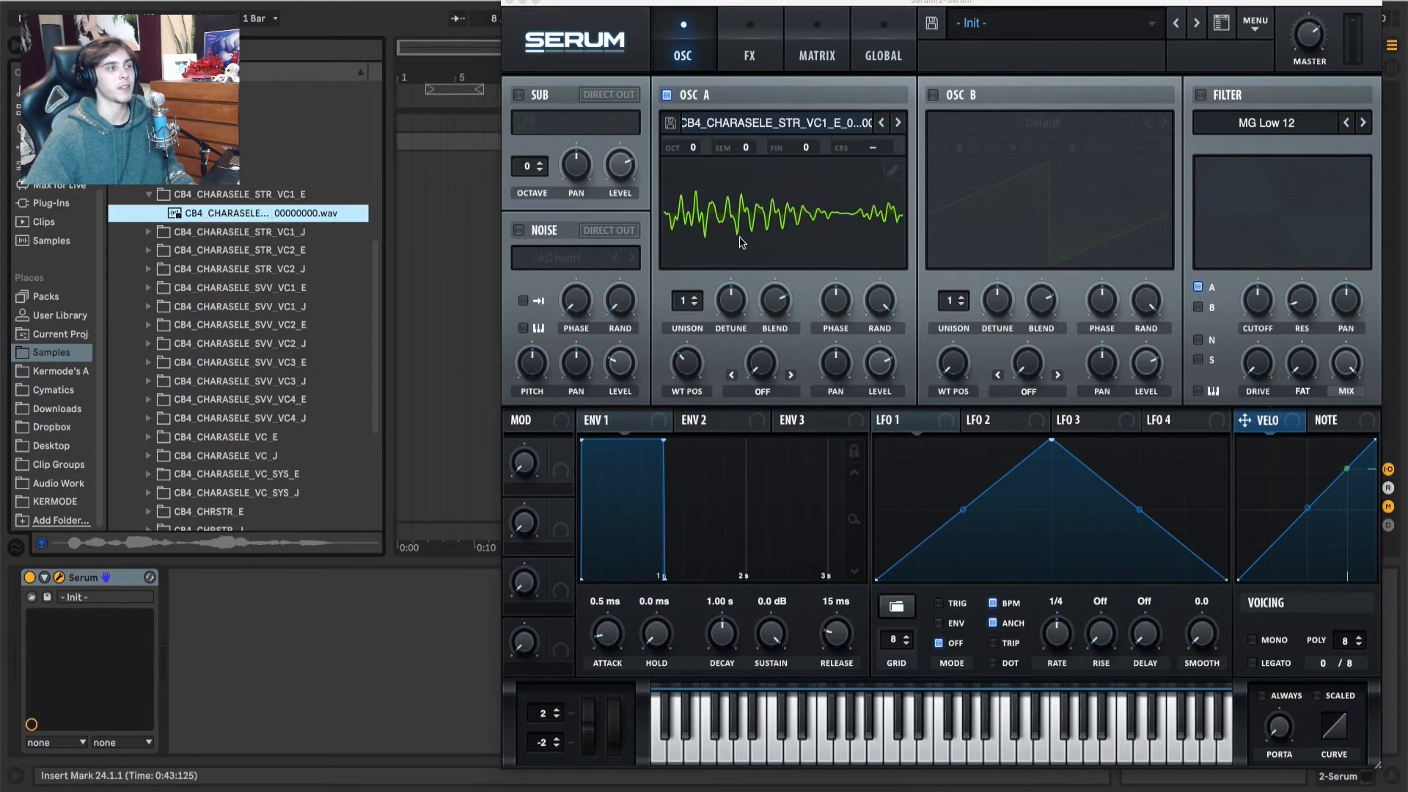
Step: Set oscillator A's octave to -3 and its level to 100% while sweeping the wavetable position to audition the imported voice
drag(679, 372, 696, 195)
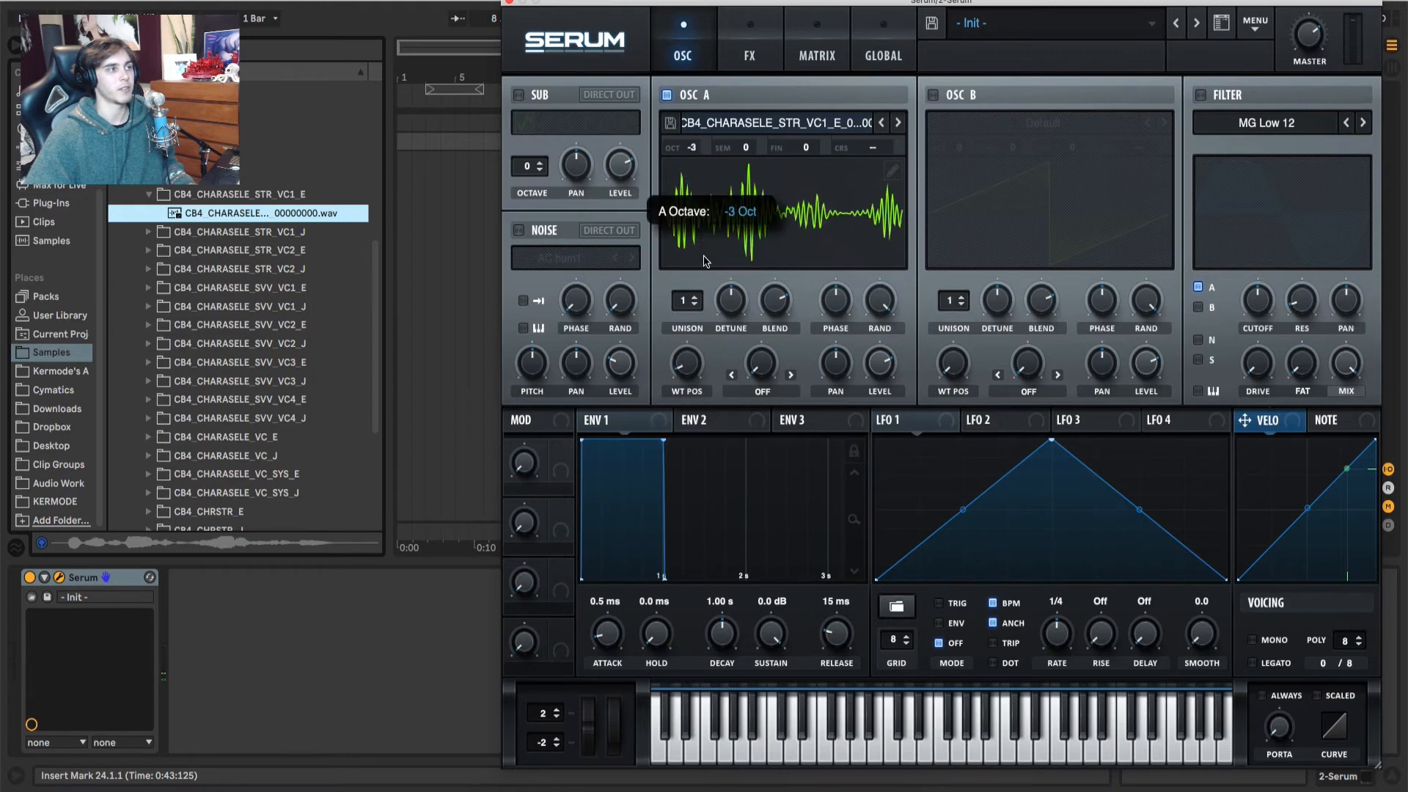
drag(690, 359, 713, 339)
drag(884, 365, 885, 306)
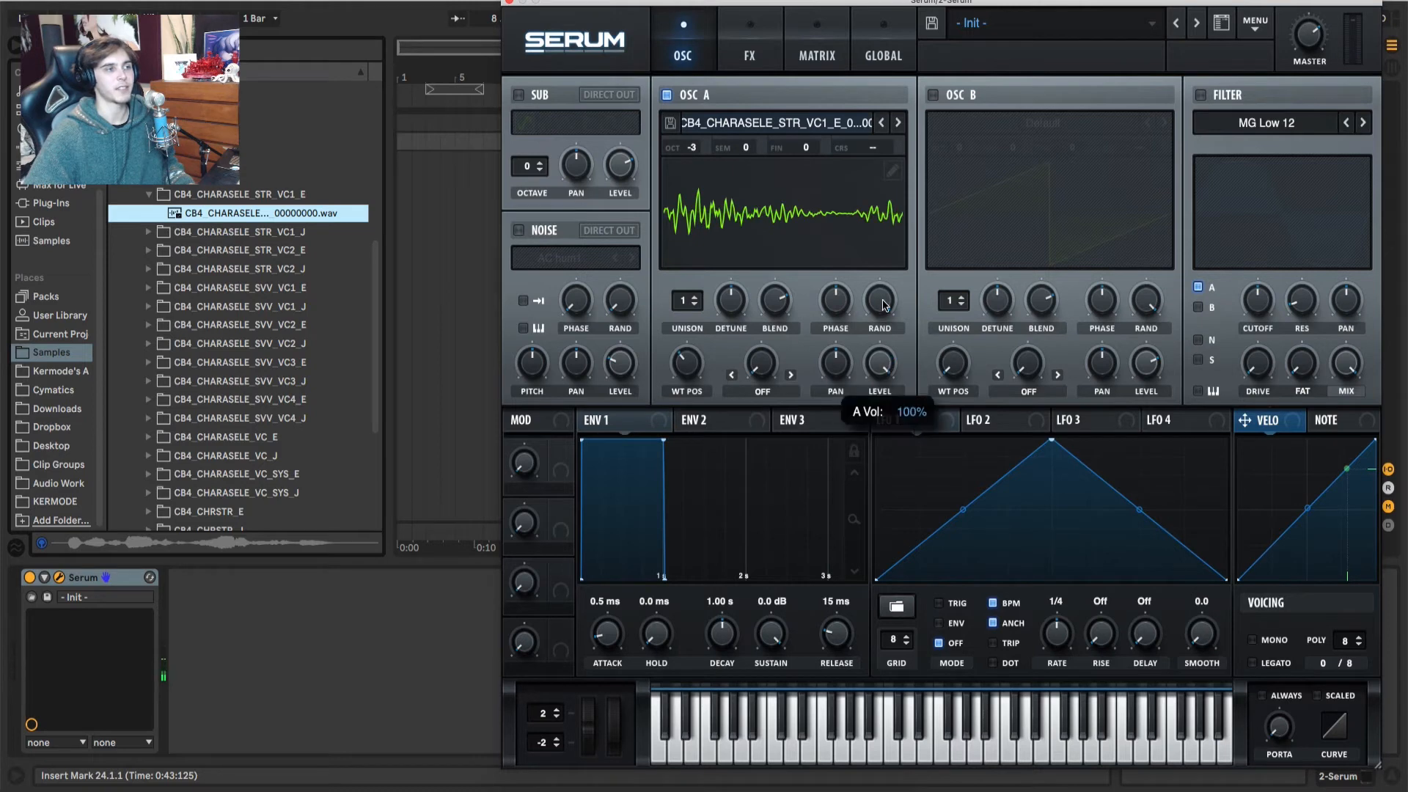
drag(686, 361, 703, 293)
Step: Reimport the same voice sample into oscillator A and sweep the wavetable position to find a usable section
drag(264, 213, 830, 260)
drag(686, 363, 701, 495)
drag(702, 500, 702, 468)
drag(682, 367, 677, 378)
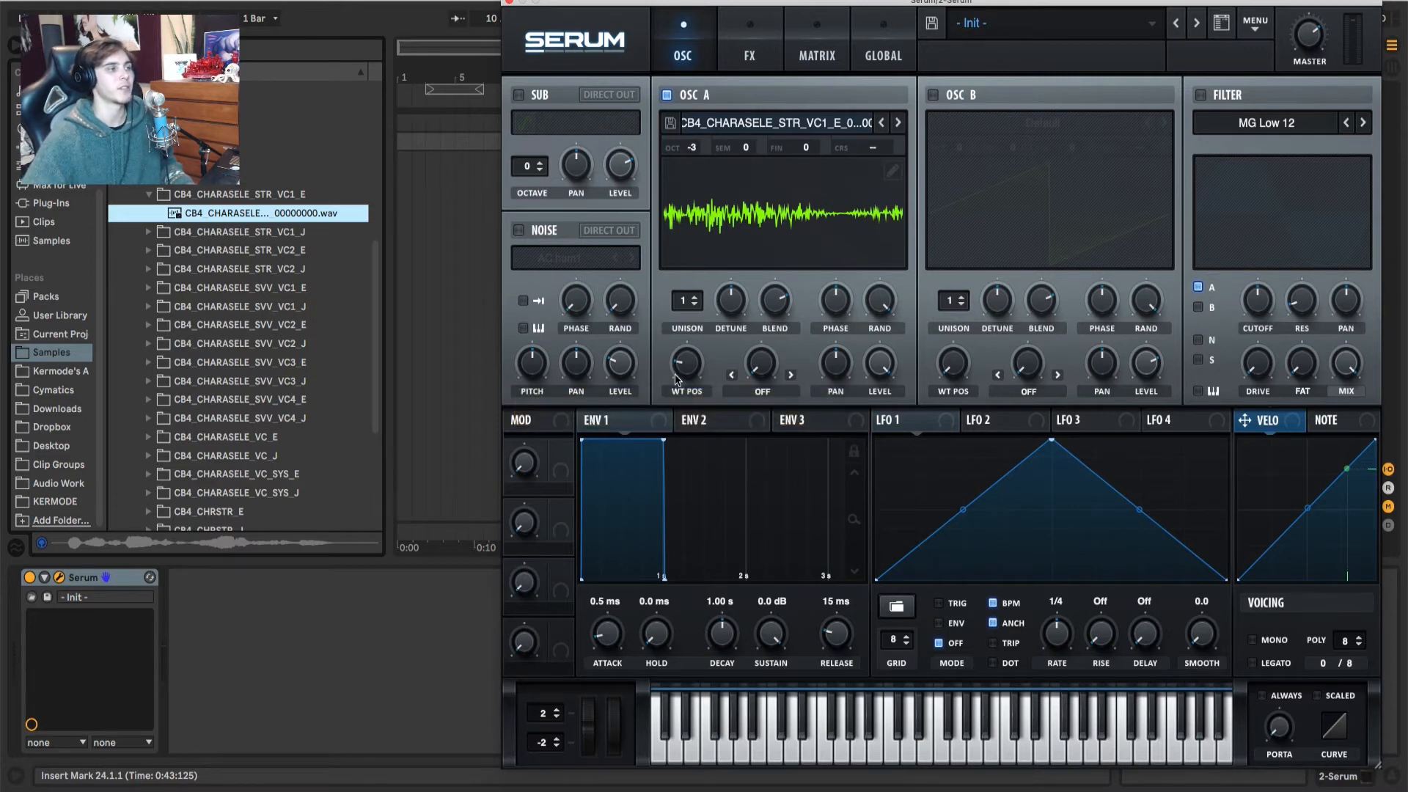
mouse_move(691, 365)
mouse_down()
mouse_move(698, 306)
mouse_move(692, 377)
mouse_up()
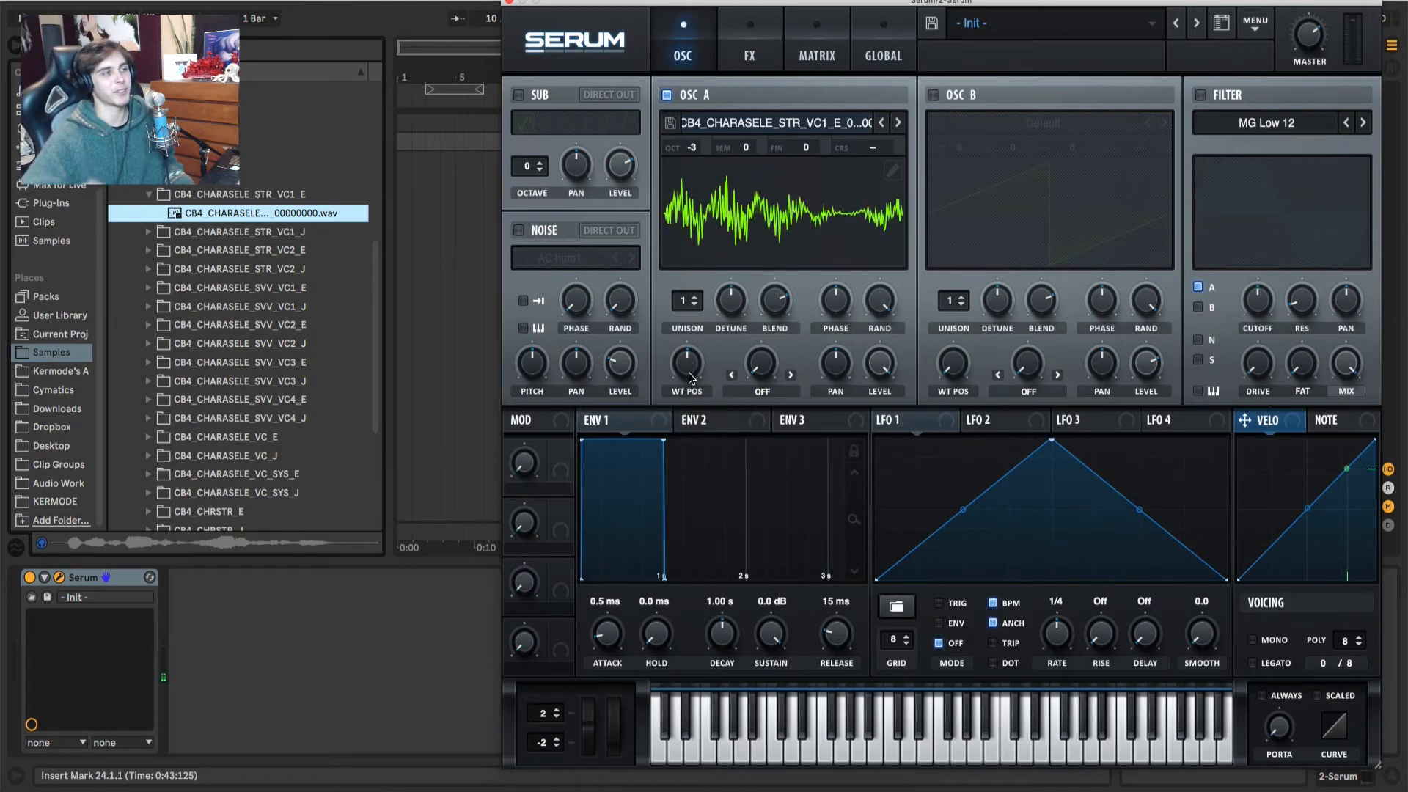
mouse_move(689, 379)
scroll(688, 378, up, 1)
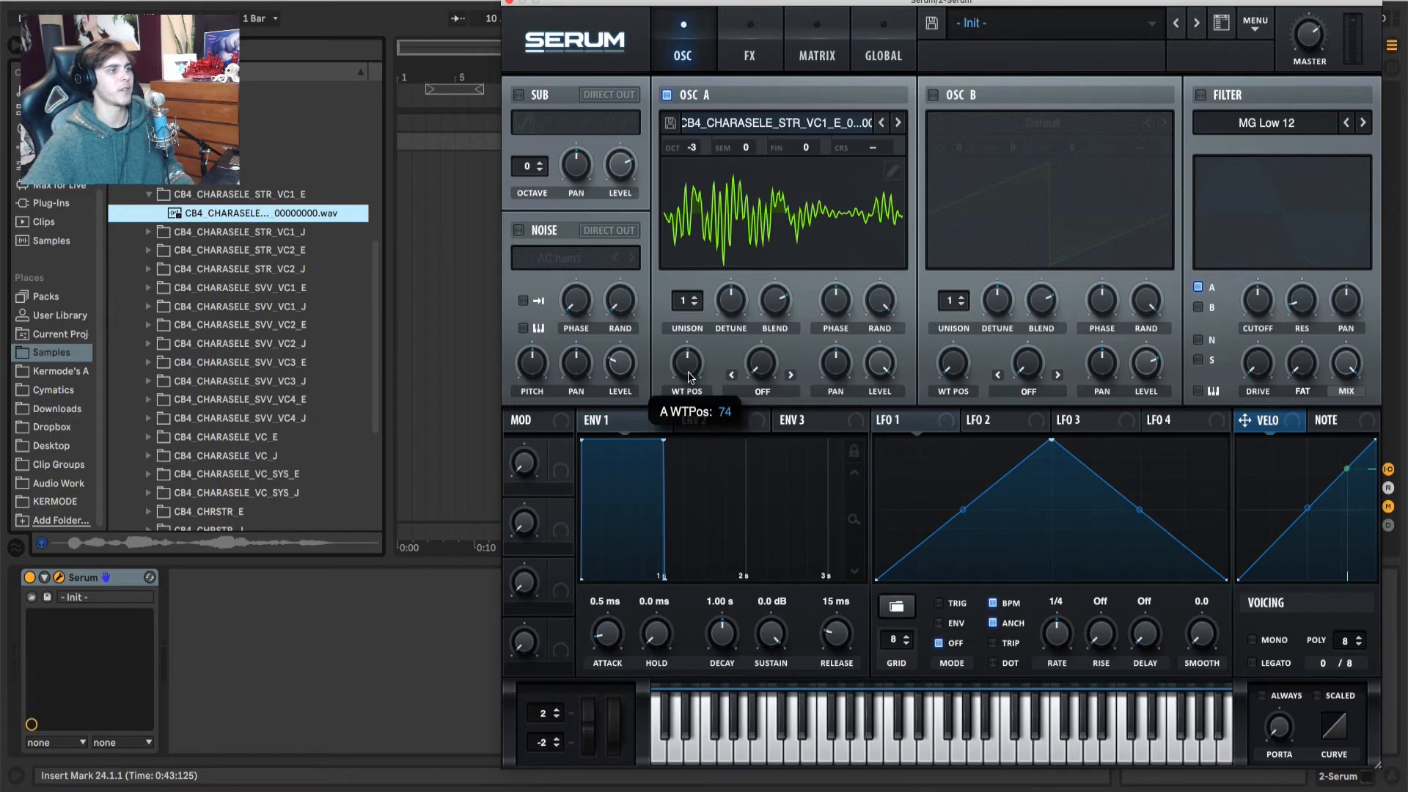
scroll(689, 378, up, 9)
scroll(693, 369, up, 2)
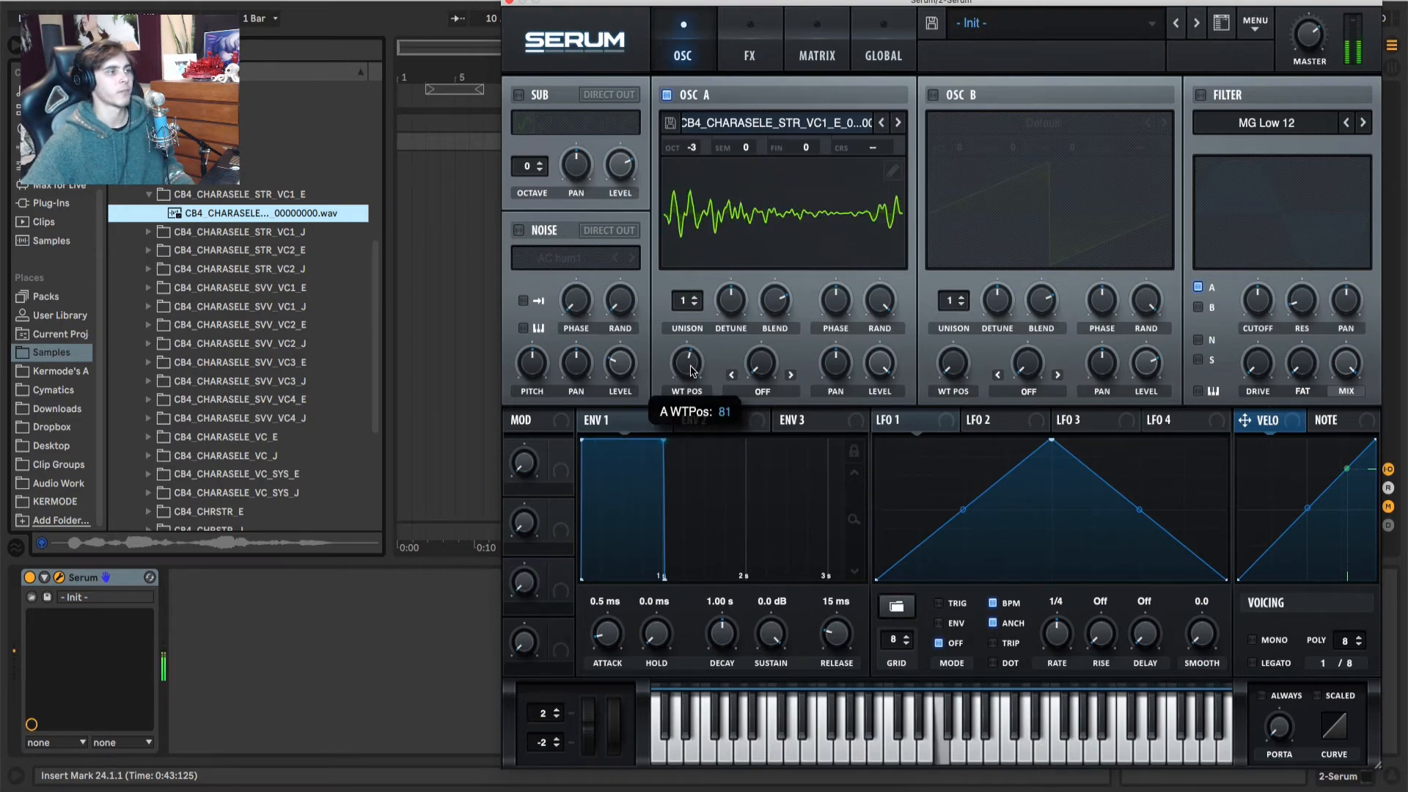
Step: Trim oscillator A's table to frames 74 through 81 with Remove All (except Selected), and sweep the position of the trimmed table
click(891, 170)
drag(631, 617, 975, 635)
click(851, 234)
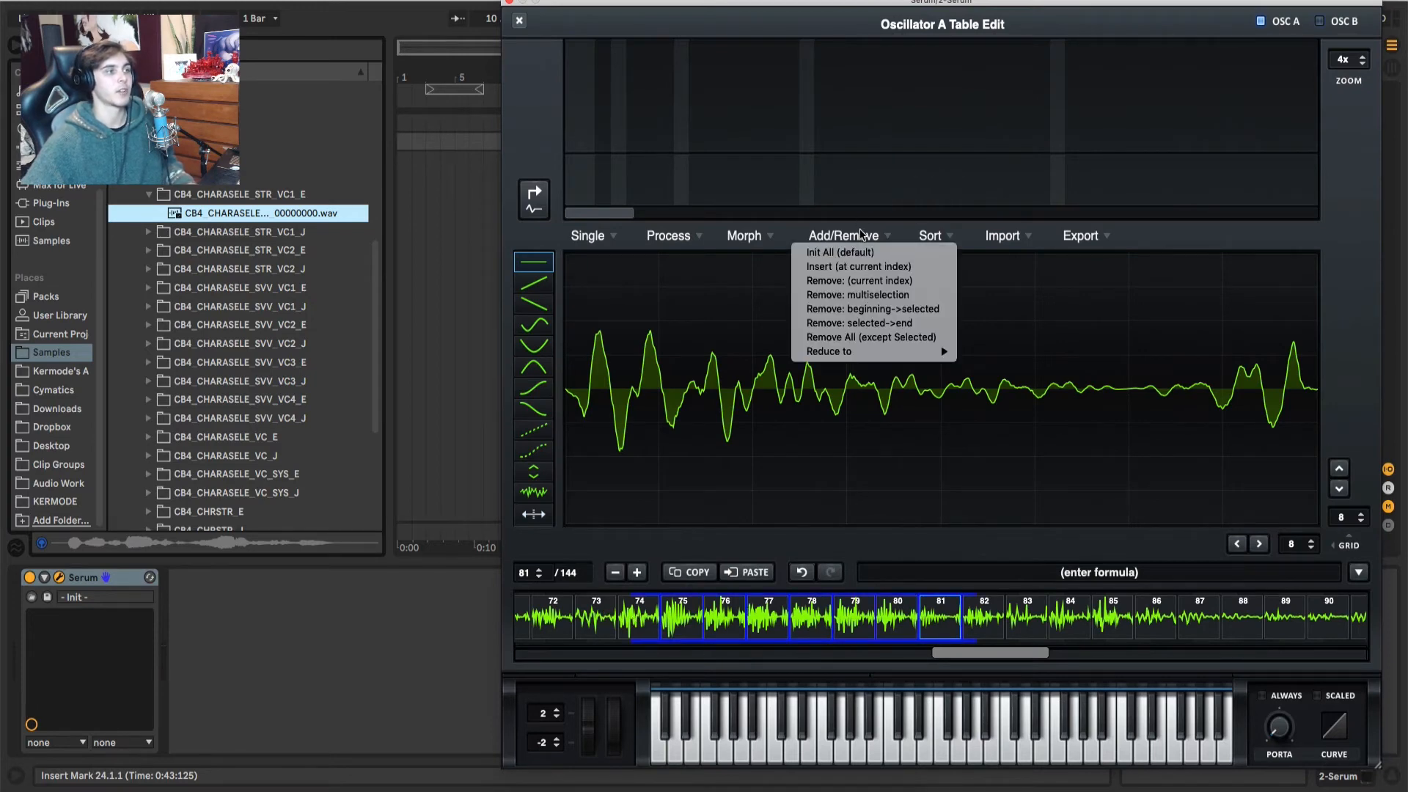
click(863, 339)
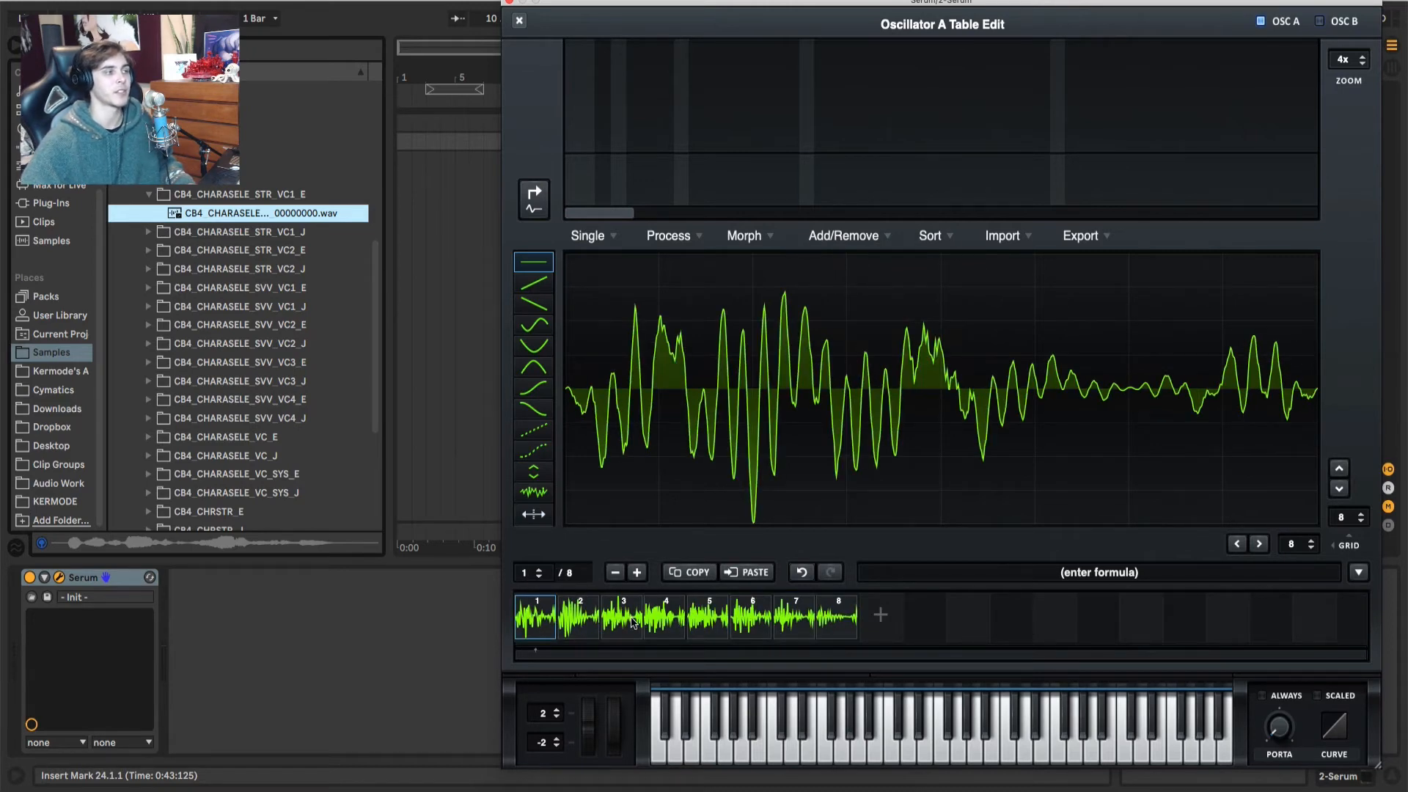
click(519, 20)
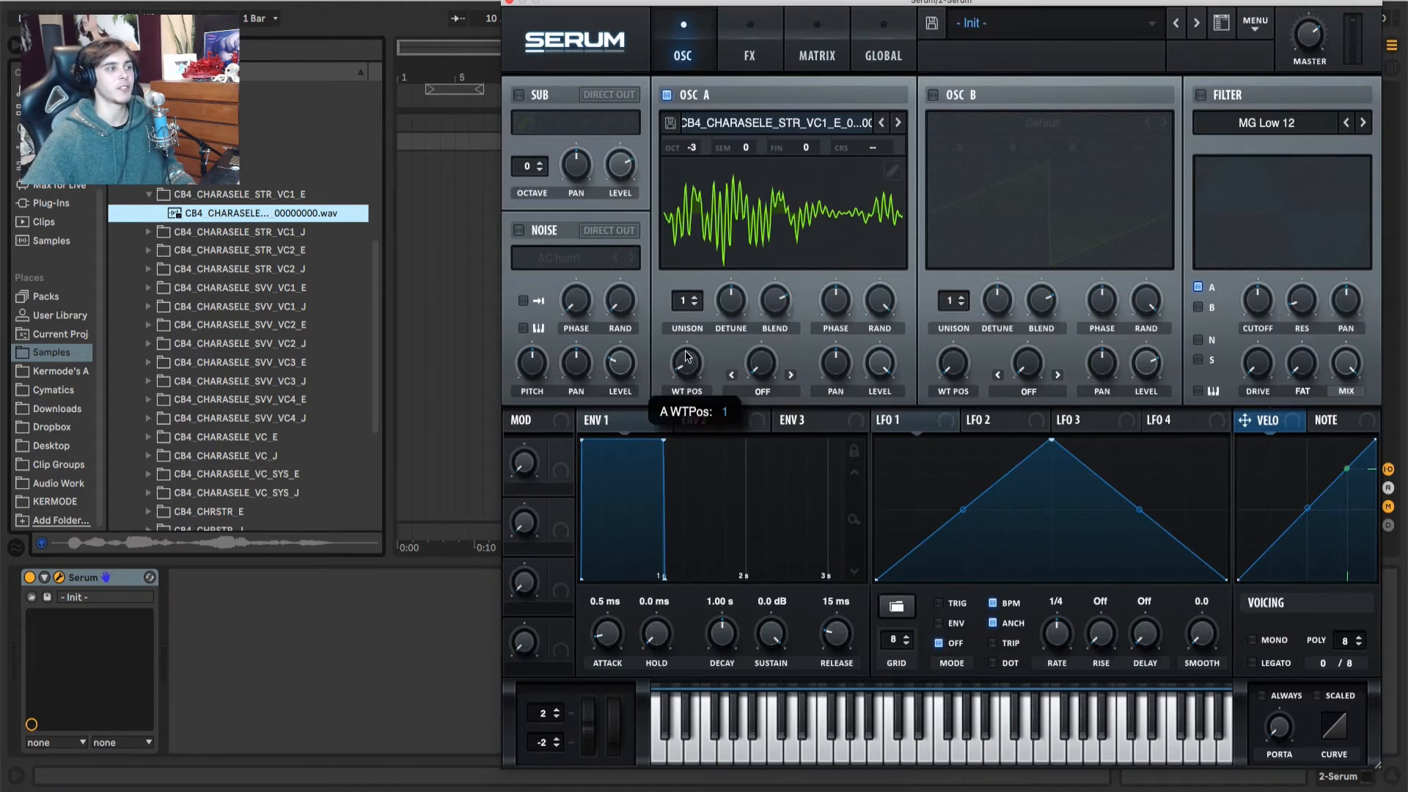
drag(687, 367, 708, 407)
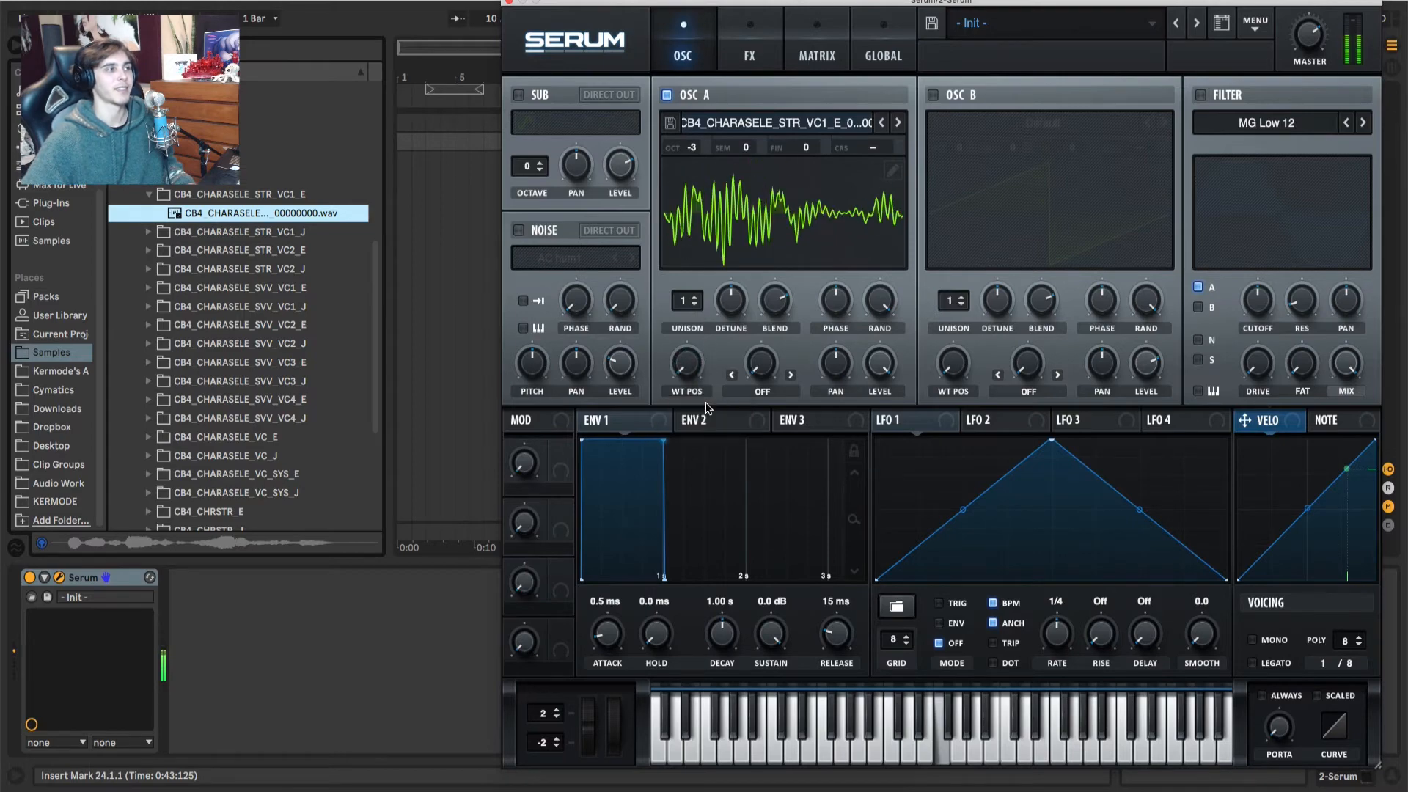
Step: Apply Morph - Spectral to oscillator A's trimmed table and process it with Normalize each (gained separately)
click(892, 171)
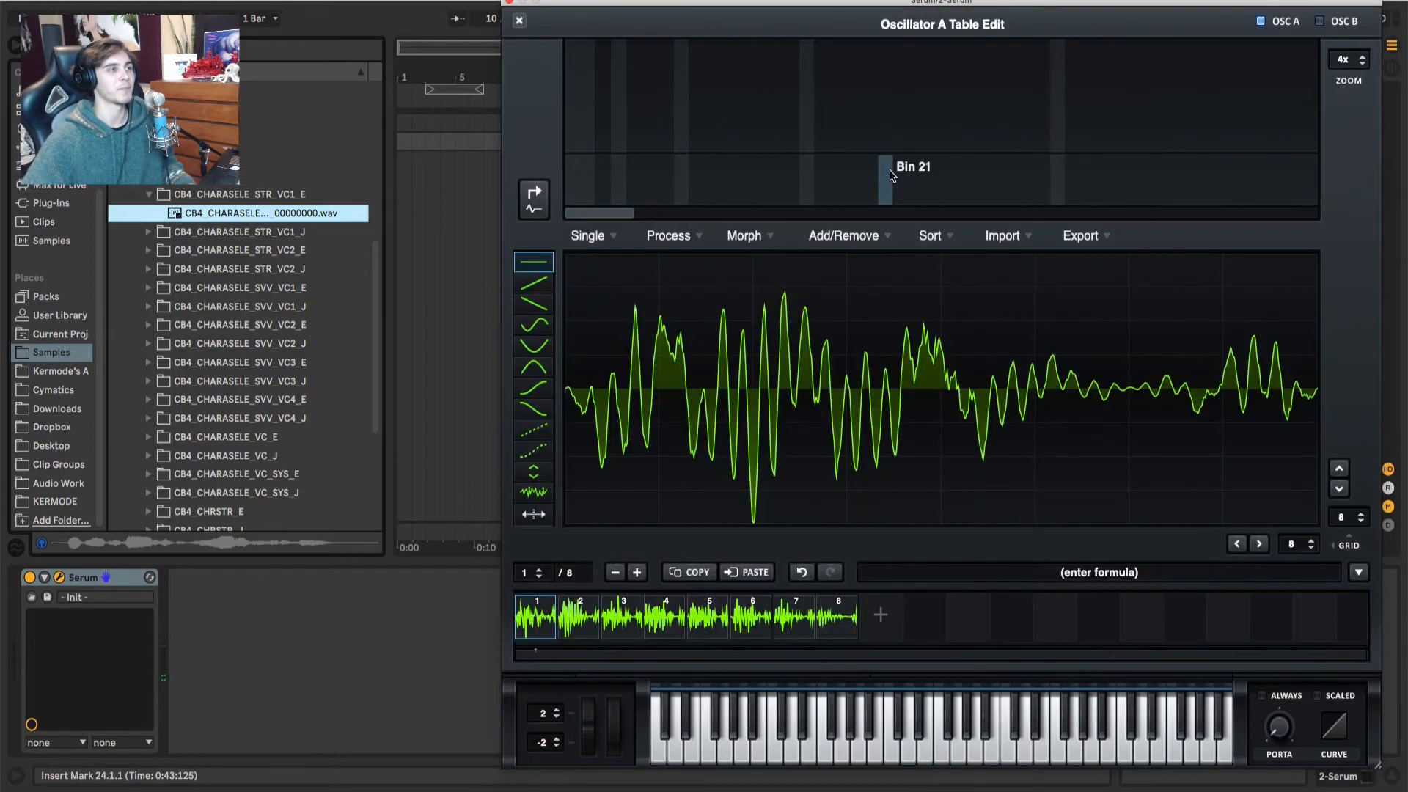
click(743, 238)
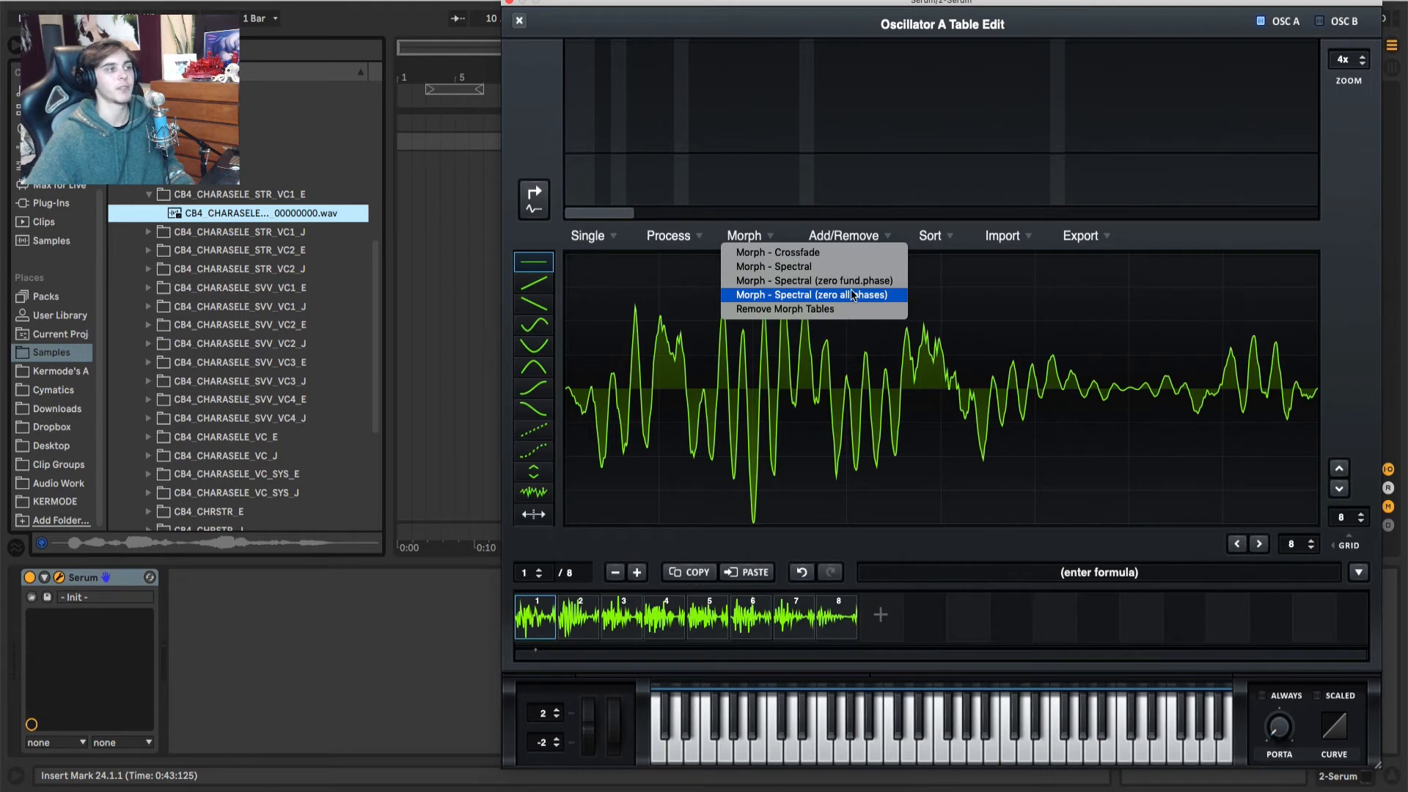
click(797, 267)
click(679, 235)
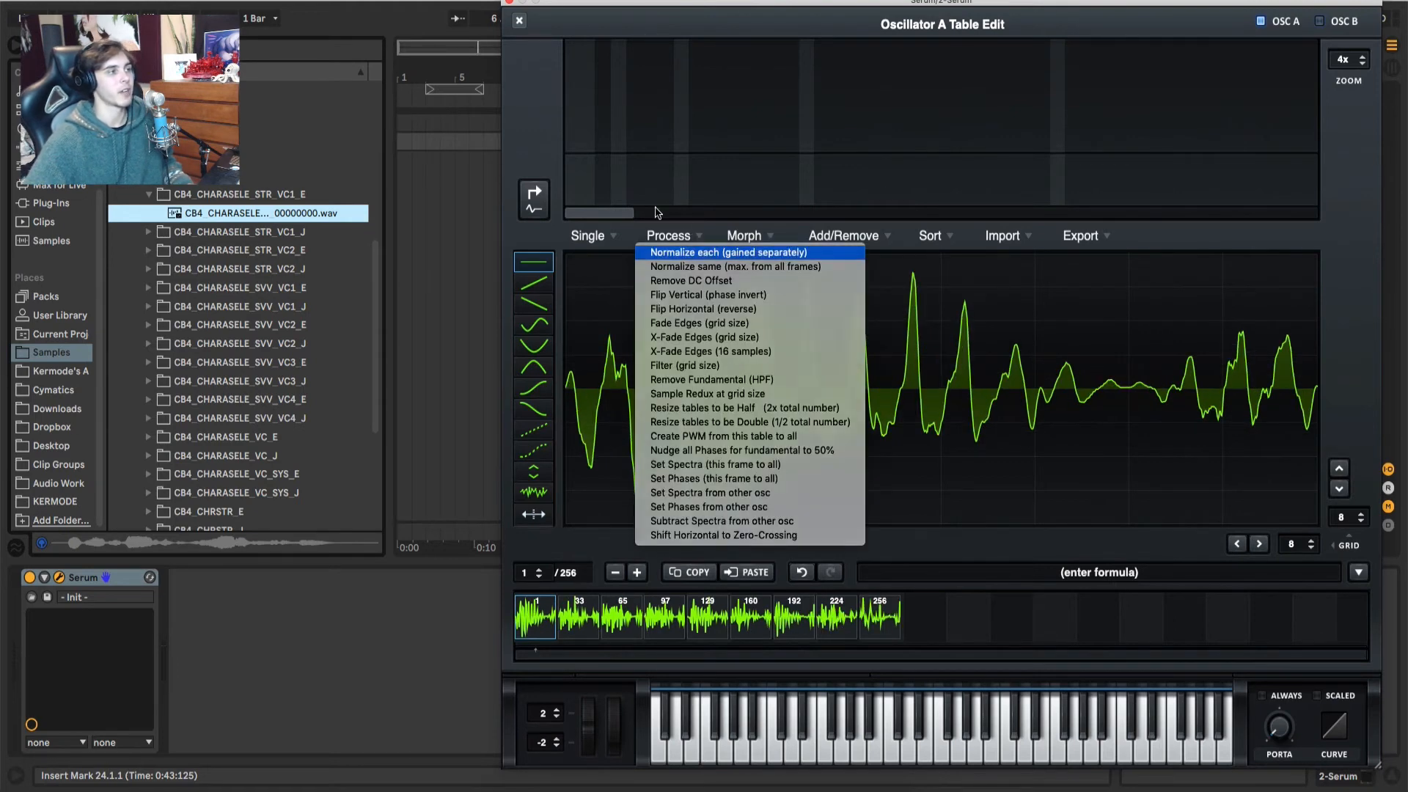
click(710, 253)
Step: Close the table editor and sweep oscillator A's wavetable position to audition the spectrally morphed table
click(686, 236)
click(686, 235)
click(519, 19)
drag(687, 366, 689, 497)
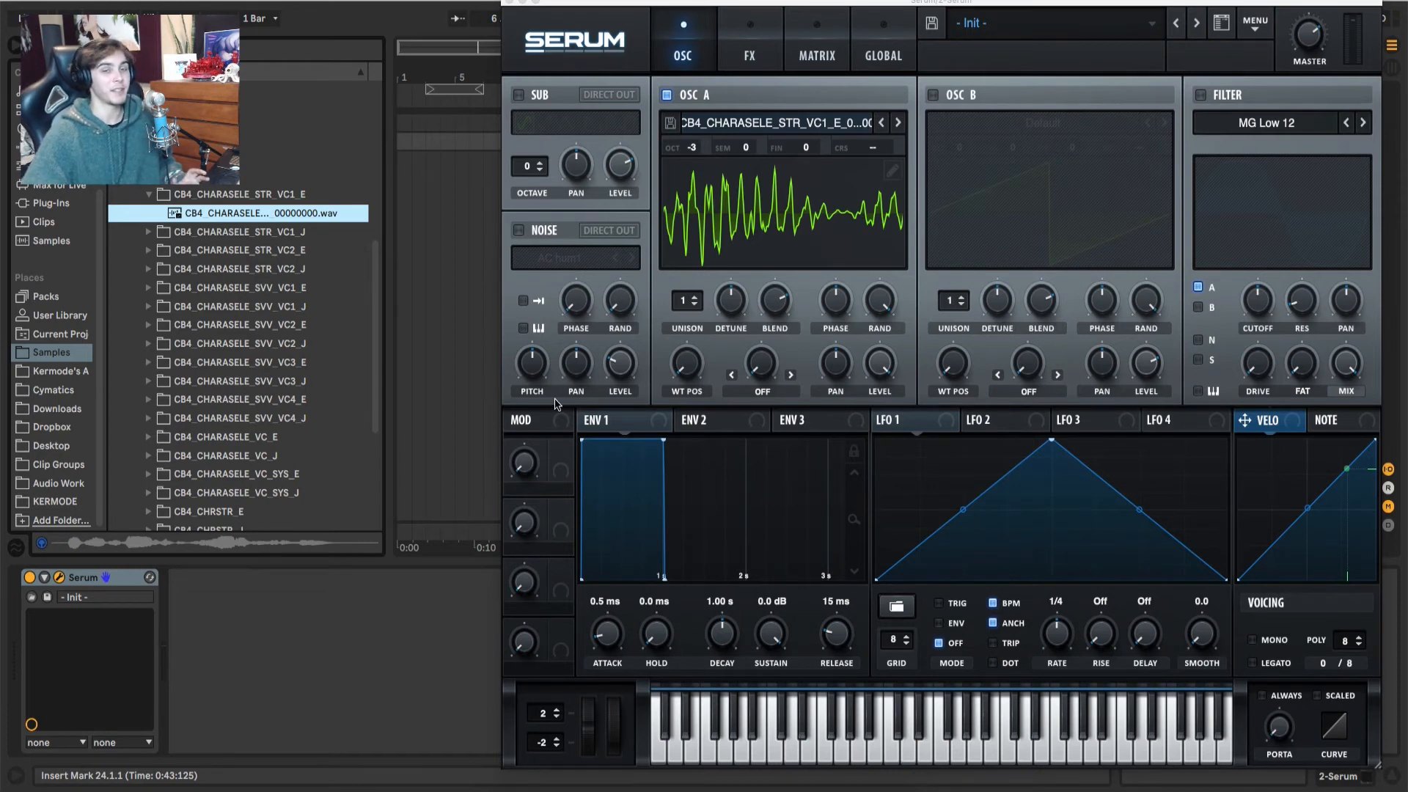
Step: Collapse the YT + SAMPLED folder, then browse the Kermode's A folder under Places down to the one containing 2020 Racks
click(115, 121)
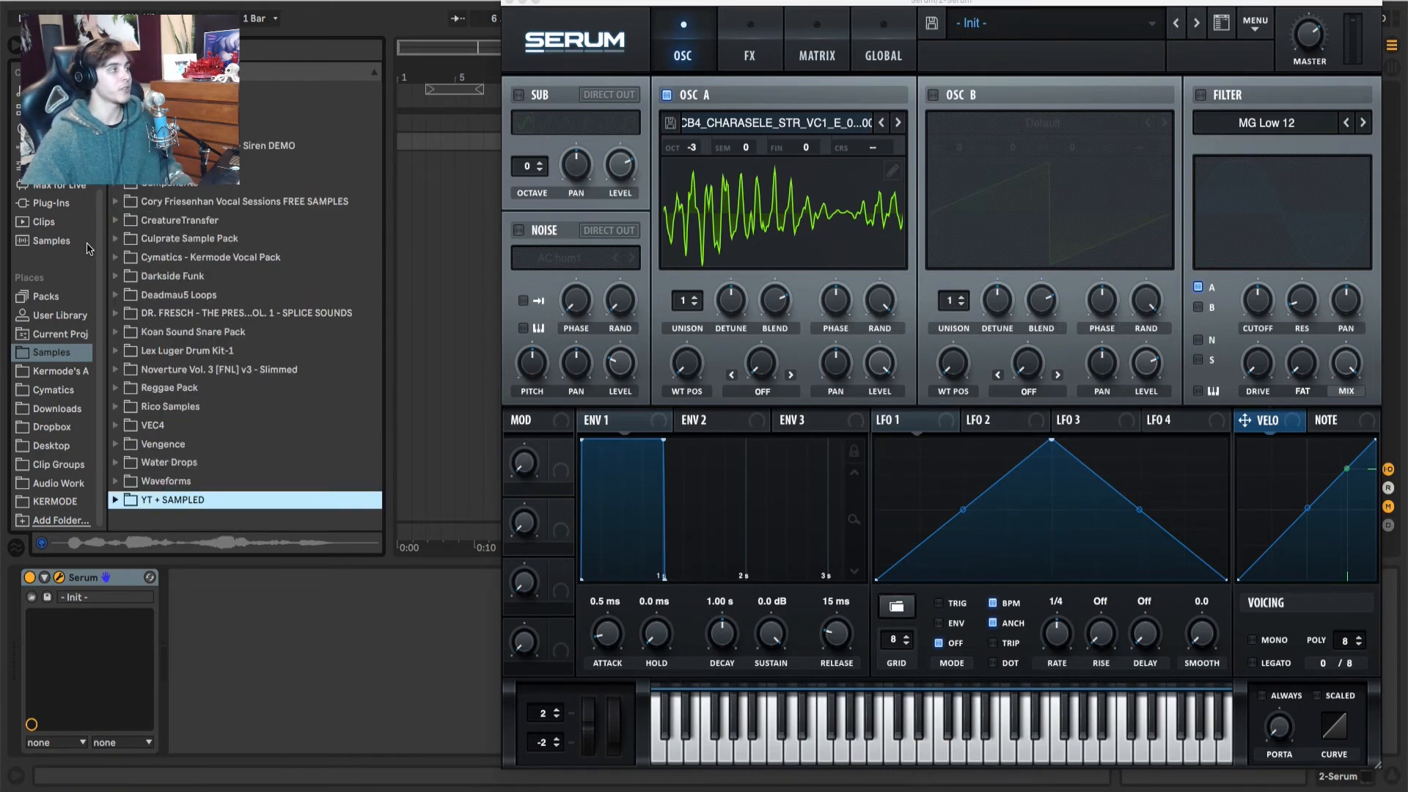
click(49, 372)
click(115, 90)
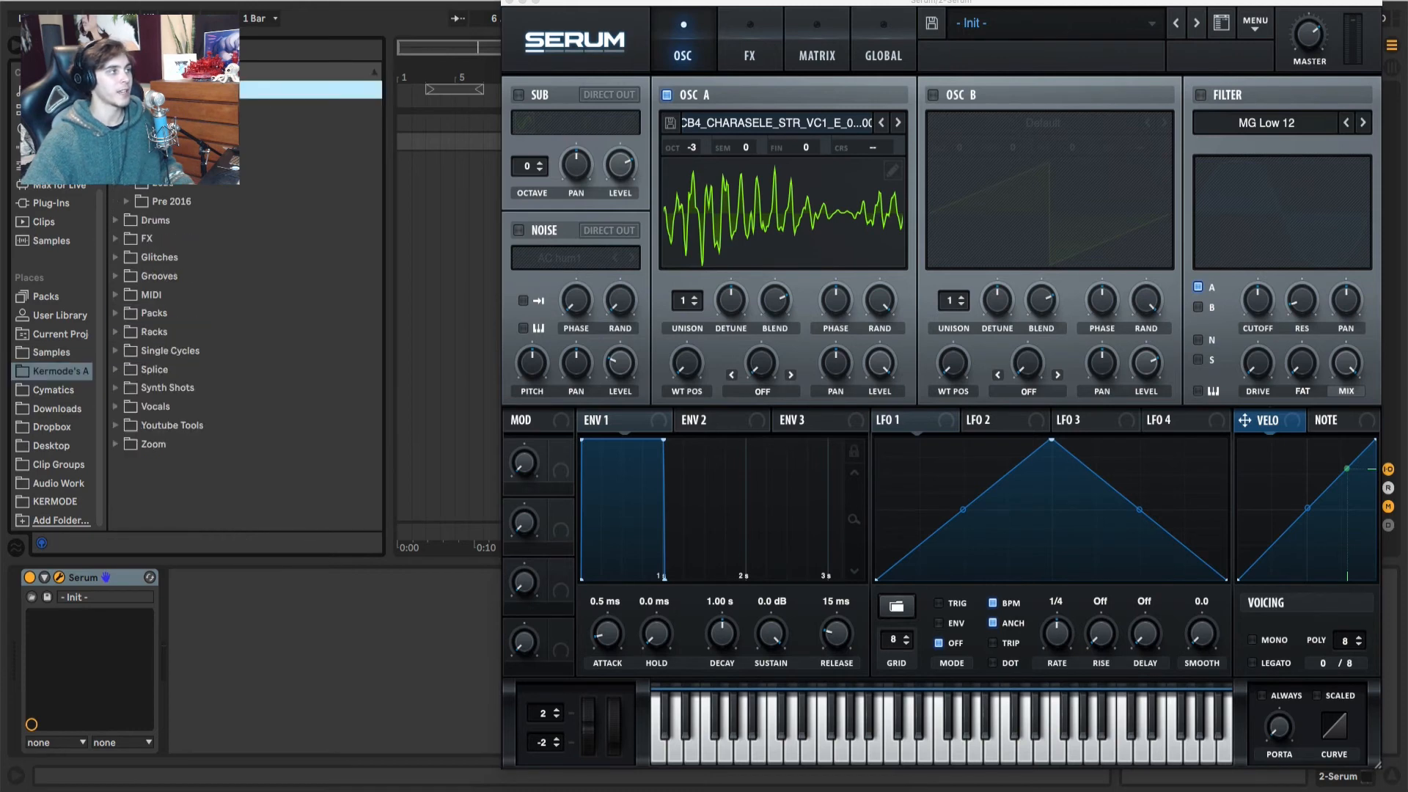
click(135, 189)
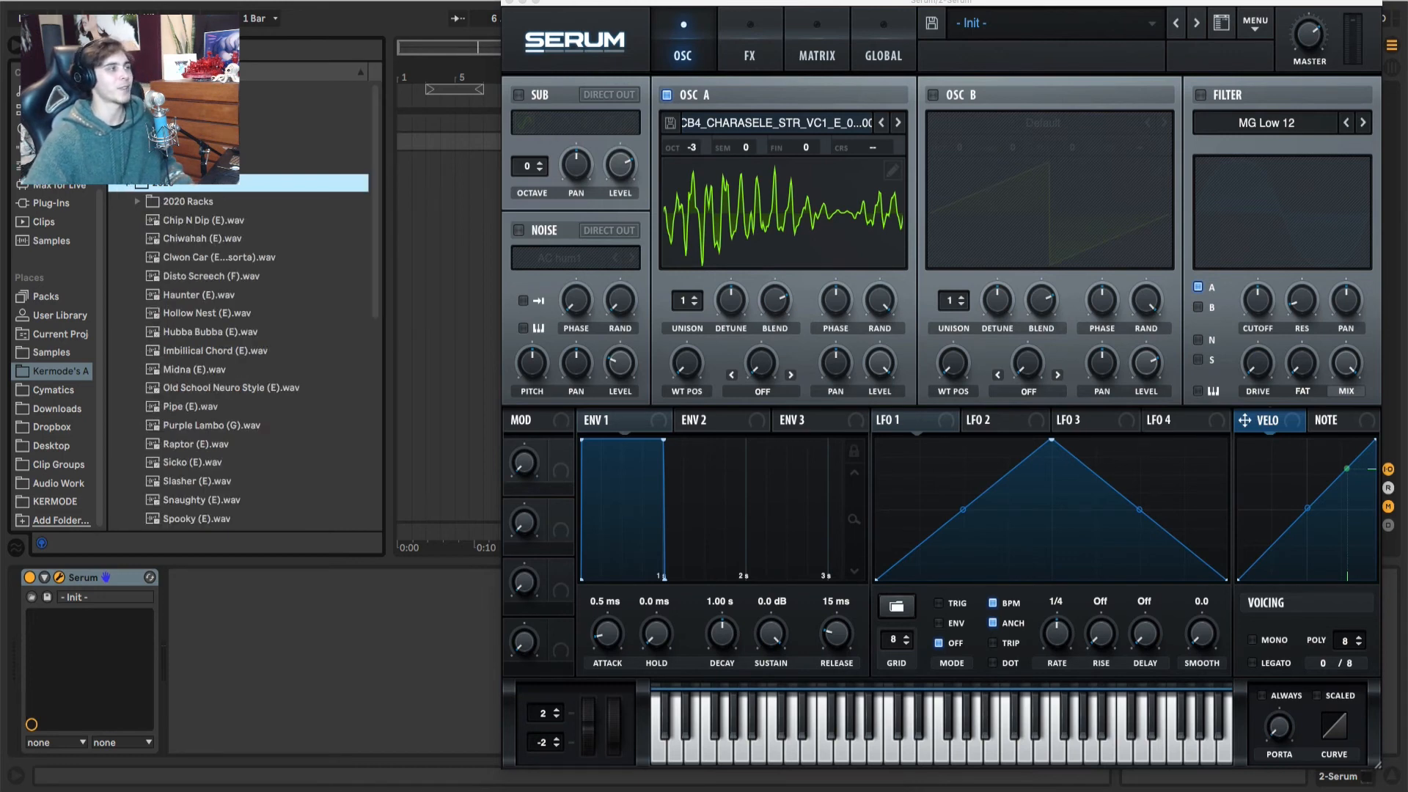
Step: Audition the bass samples in the folder and import Disto Screech (F).wav into oscillator A
scroll(249, 333, down, 3)
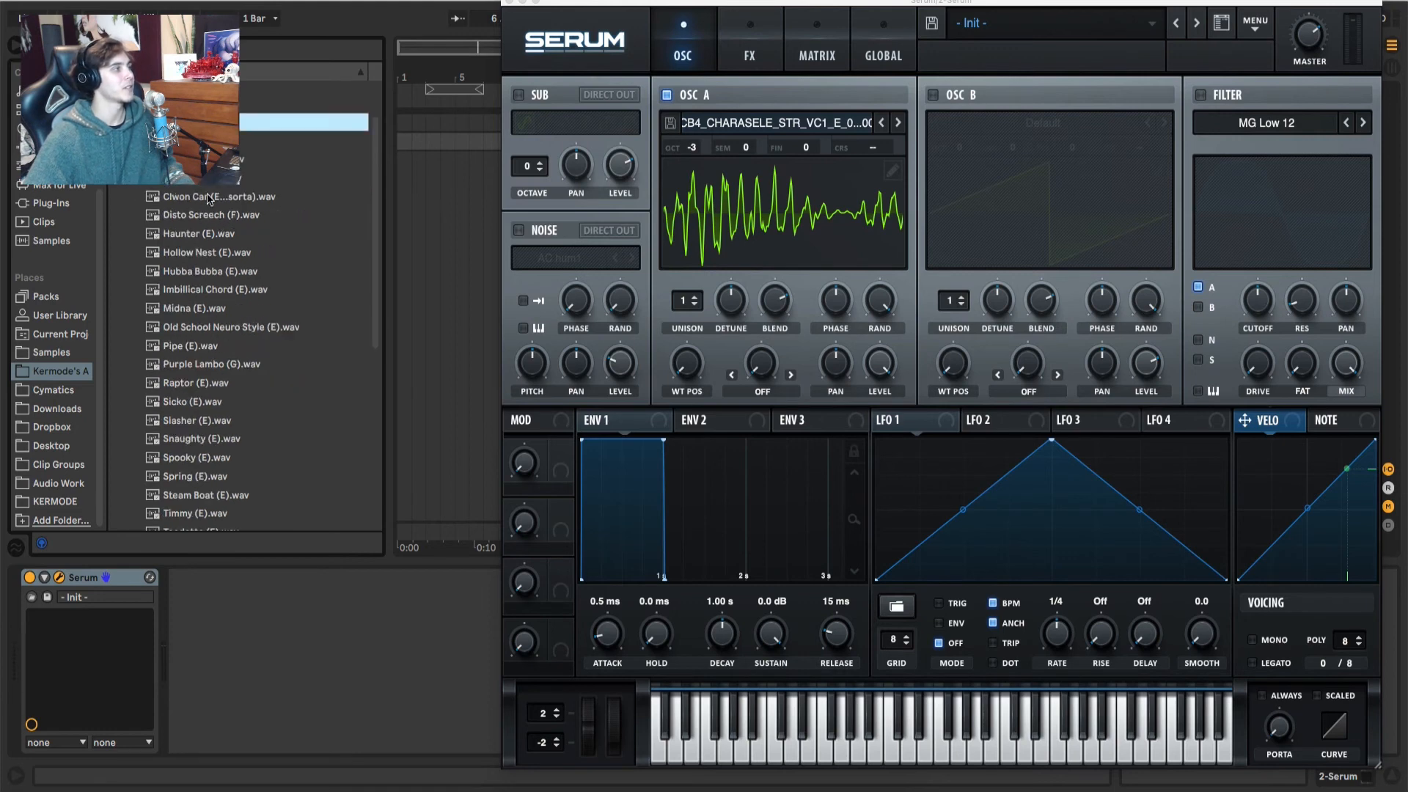
key(Down)
key(Down)
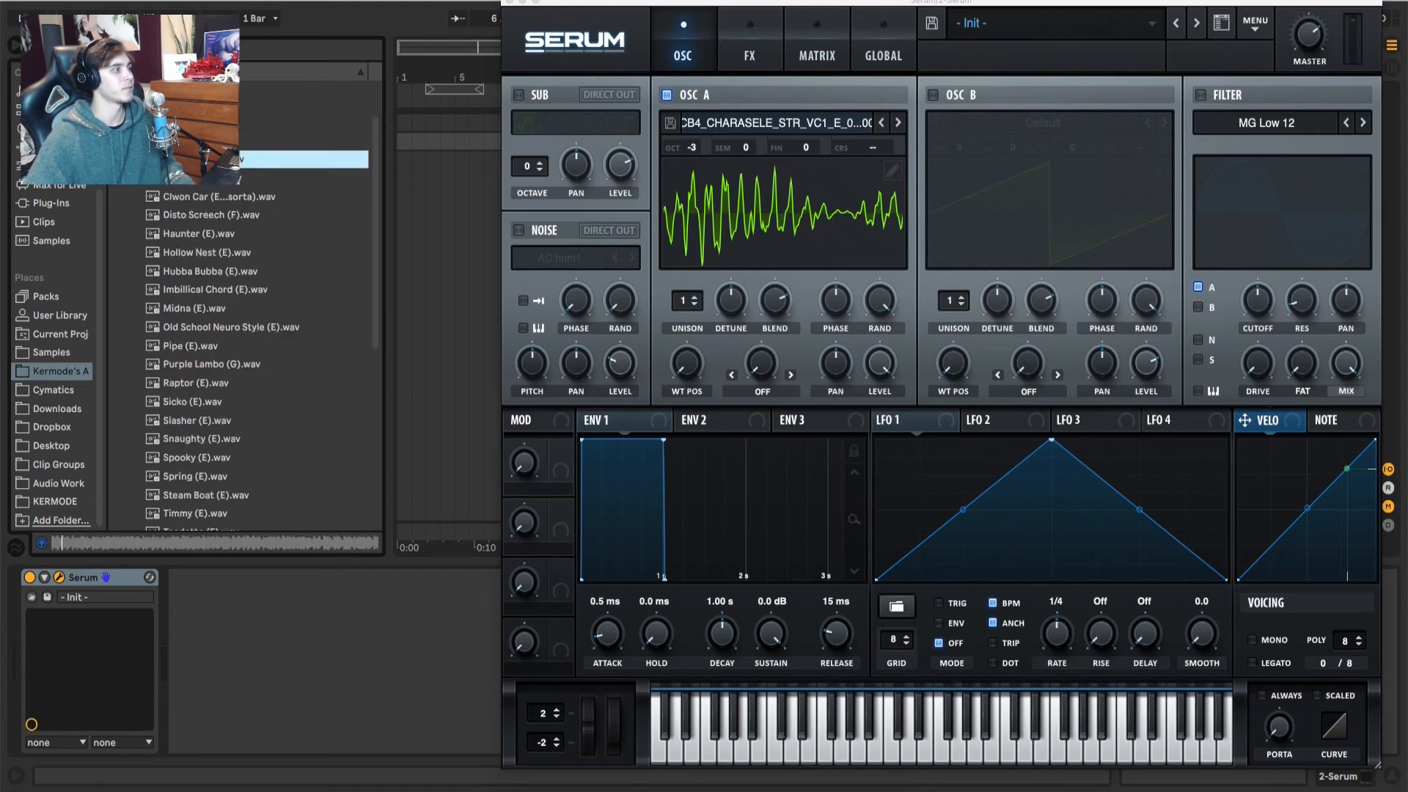
key(Down)
click(194, 214)
scroll(193, 220, up, 3)
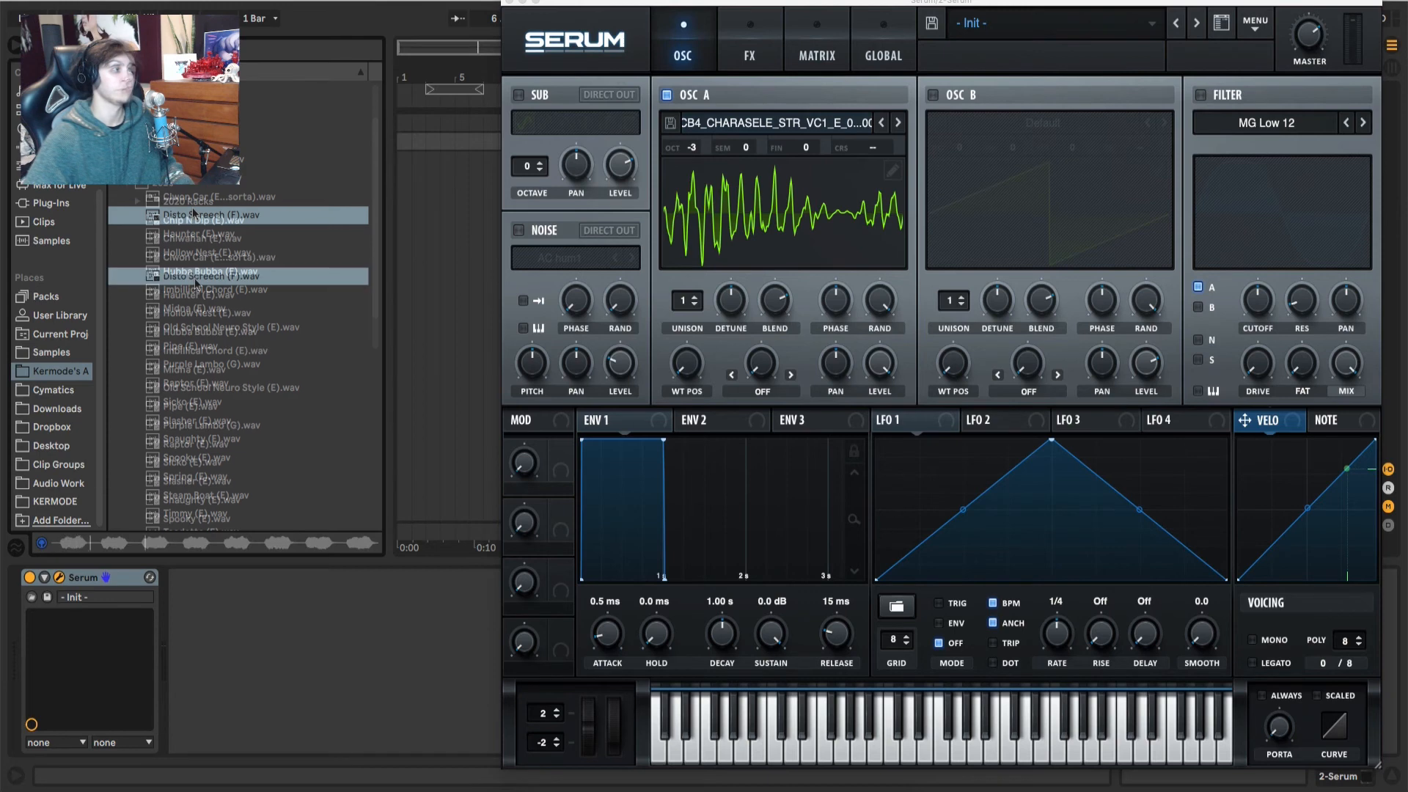
drag(194, 281, 876, 256)
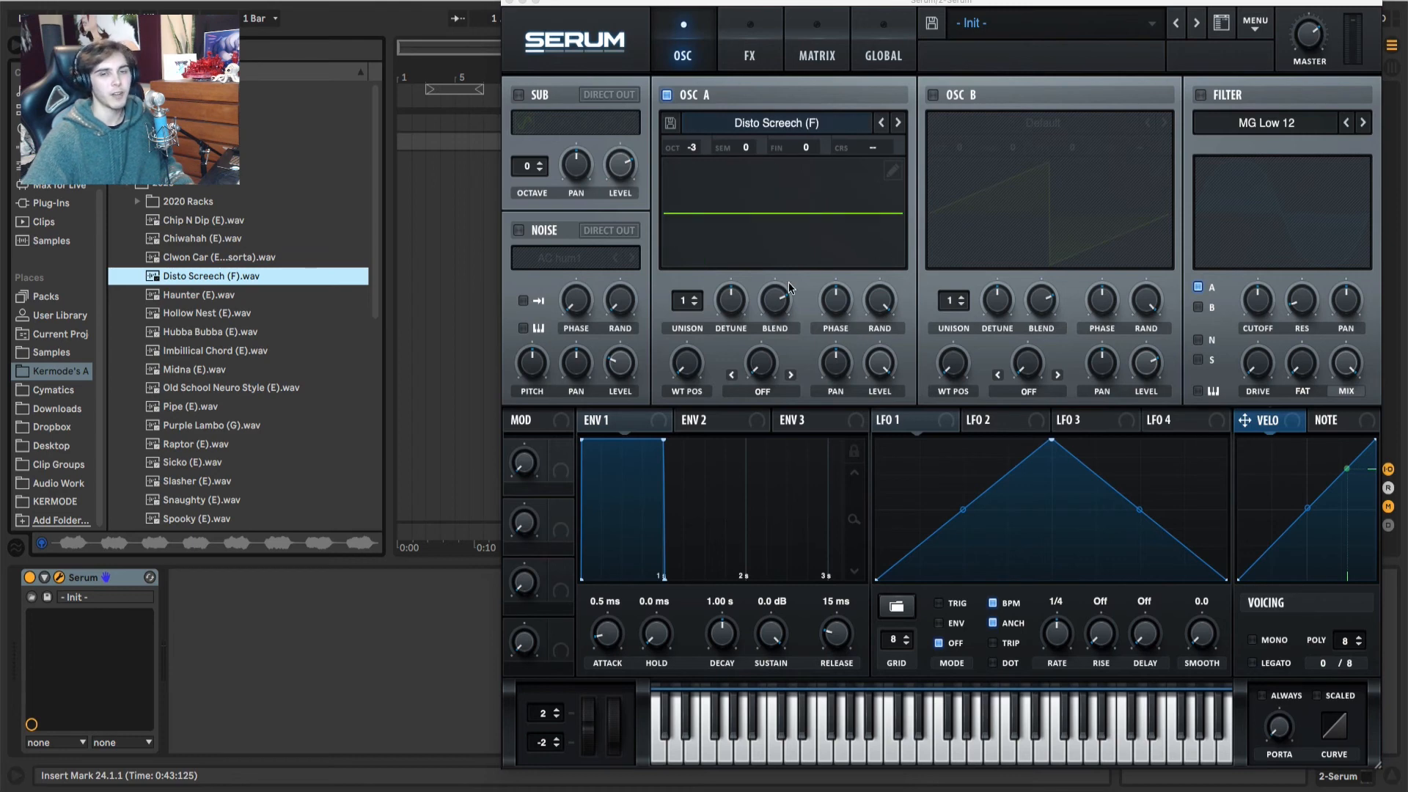
Step: Import Disto Screech (F).wav into oscillator A again and sweep the wavetable position to locate its audible frames
mouse_move(693, 363)
drag(694, 345, 722, 402)
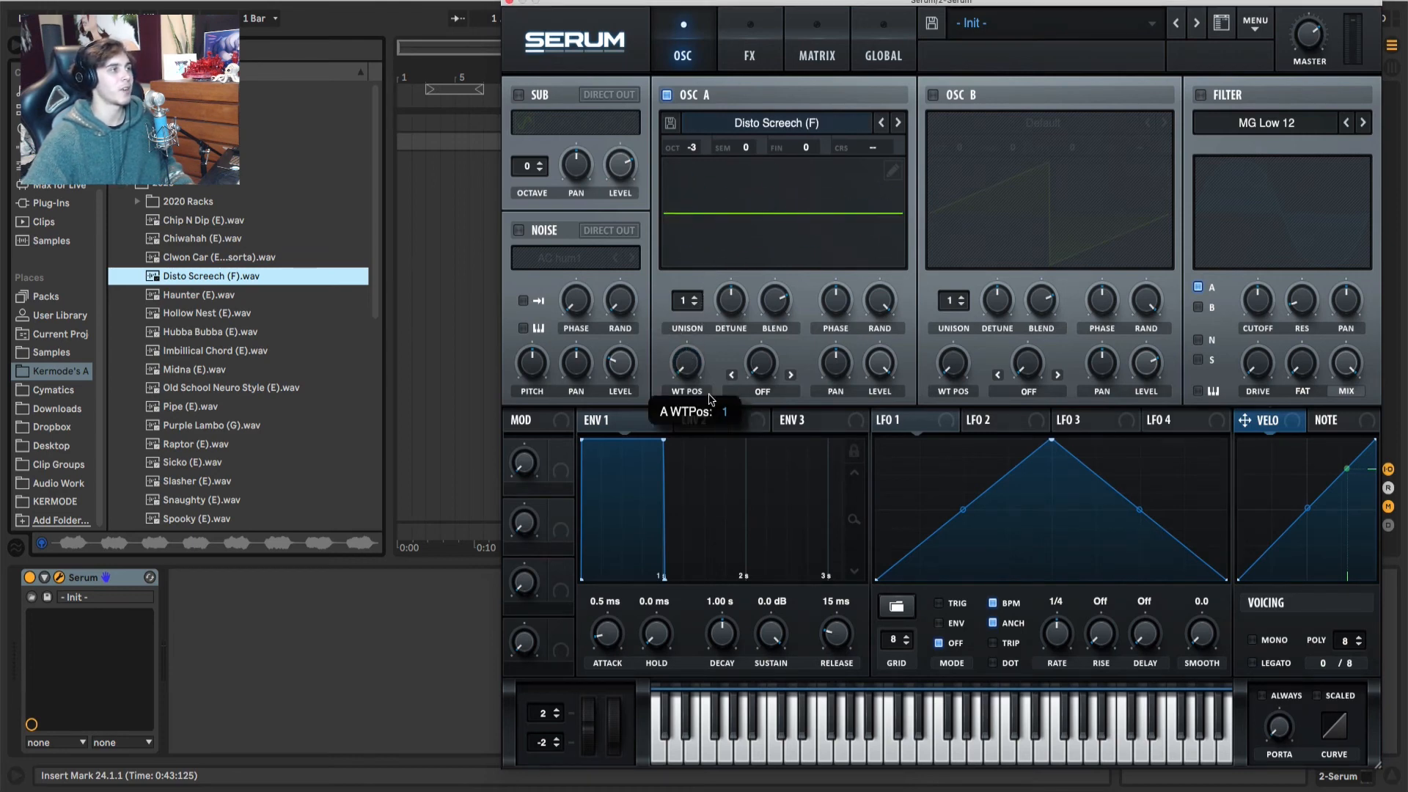
drag(233, 278, 879, 258)
drag(681, 369, 704, 302)
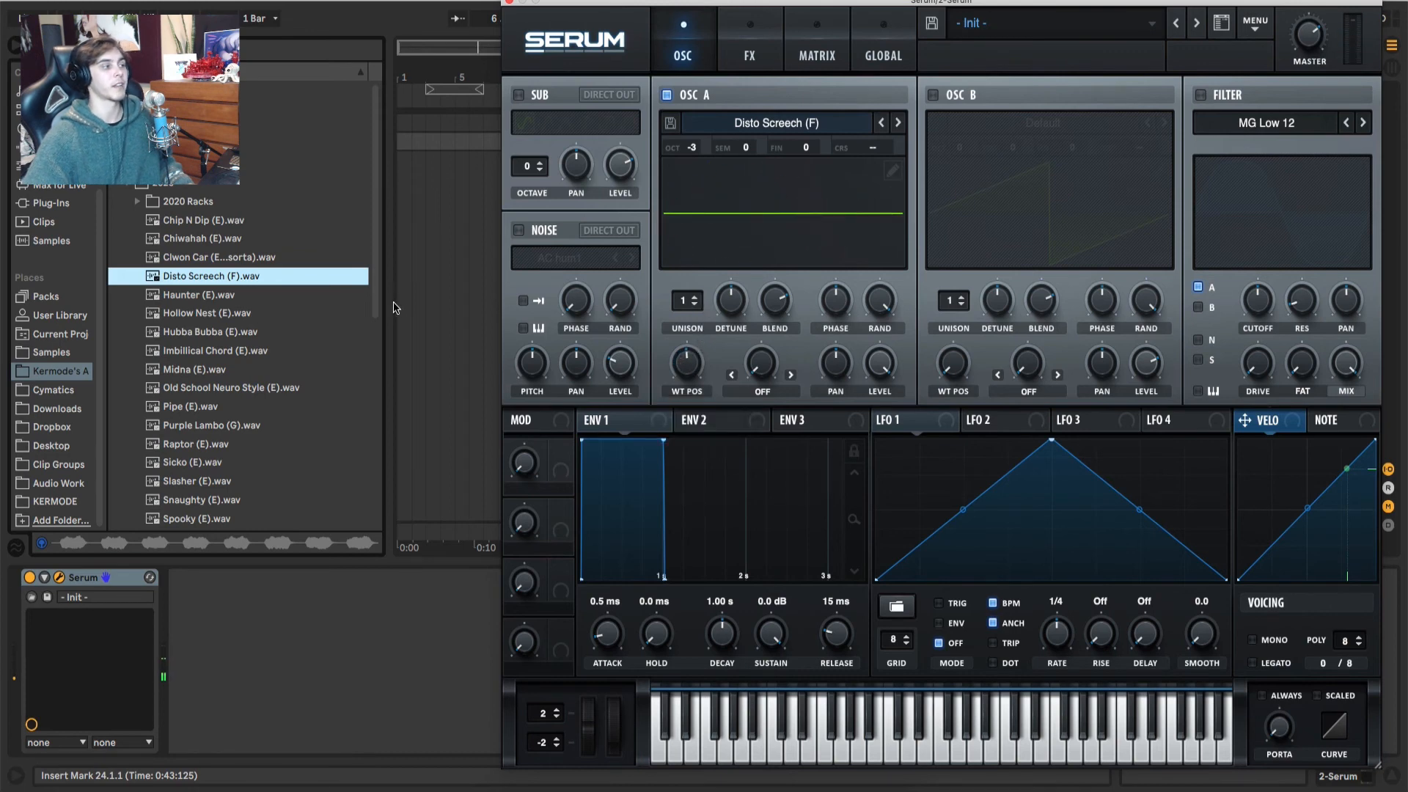
click(192, 273)
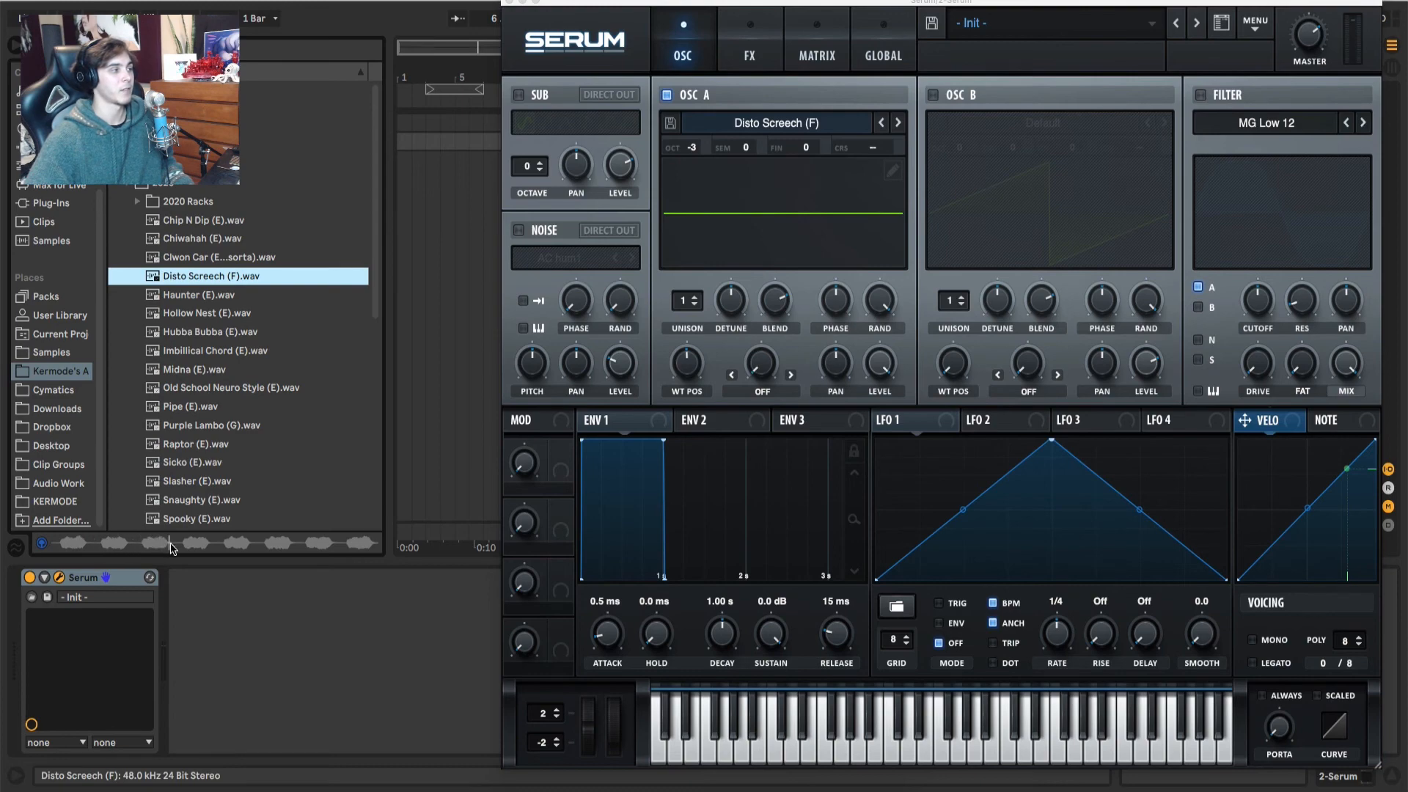
drag(698, 378, 695, 386)
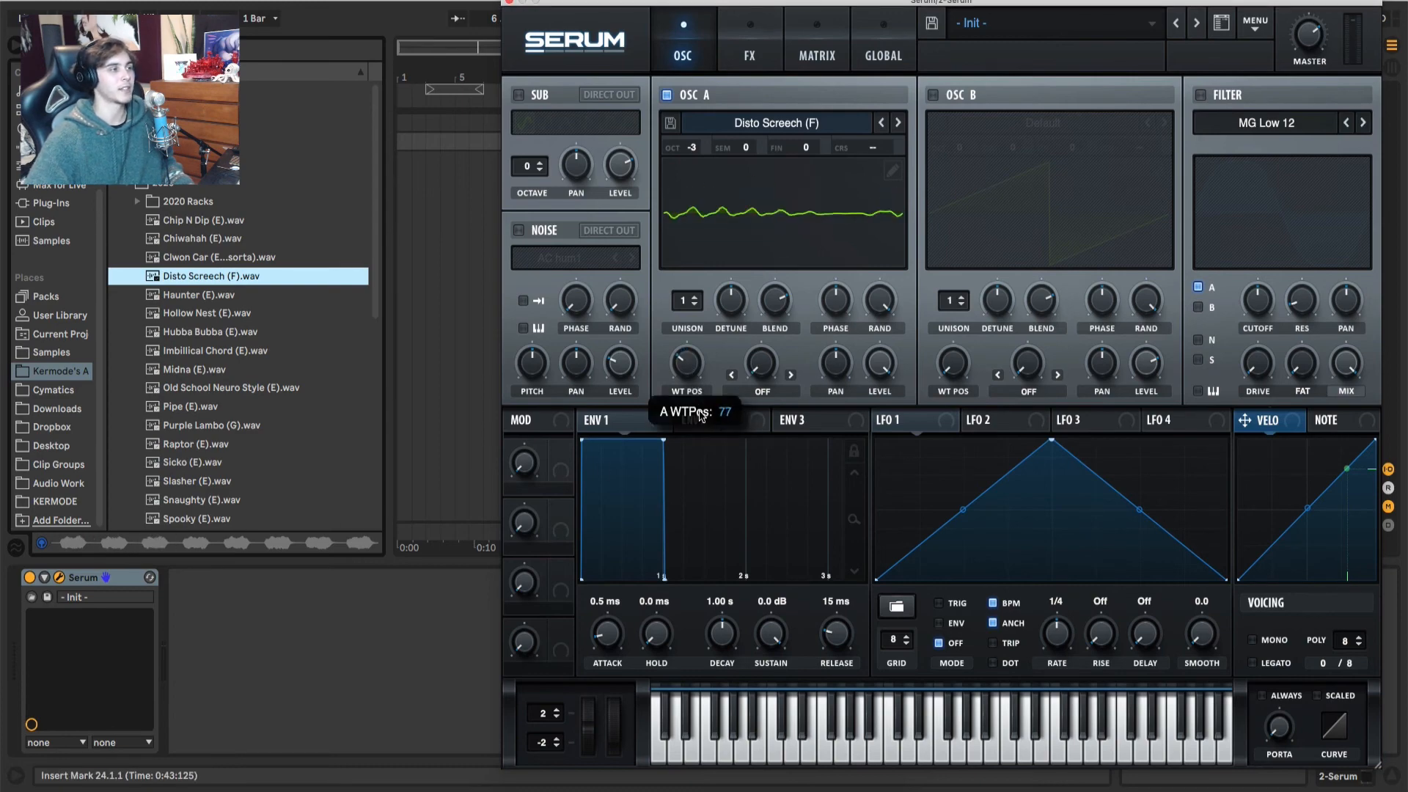
Step: Trim the Disto Screech table to frames 95 through 117 in the table editor using Remove All (except Selected)
click(892, 170)
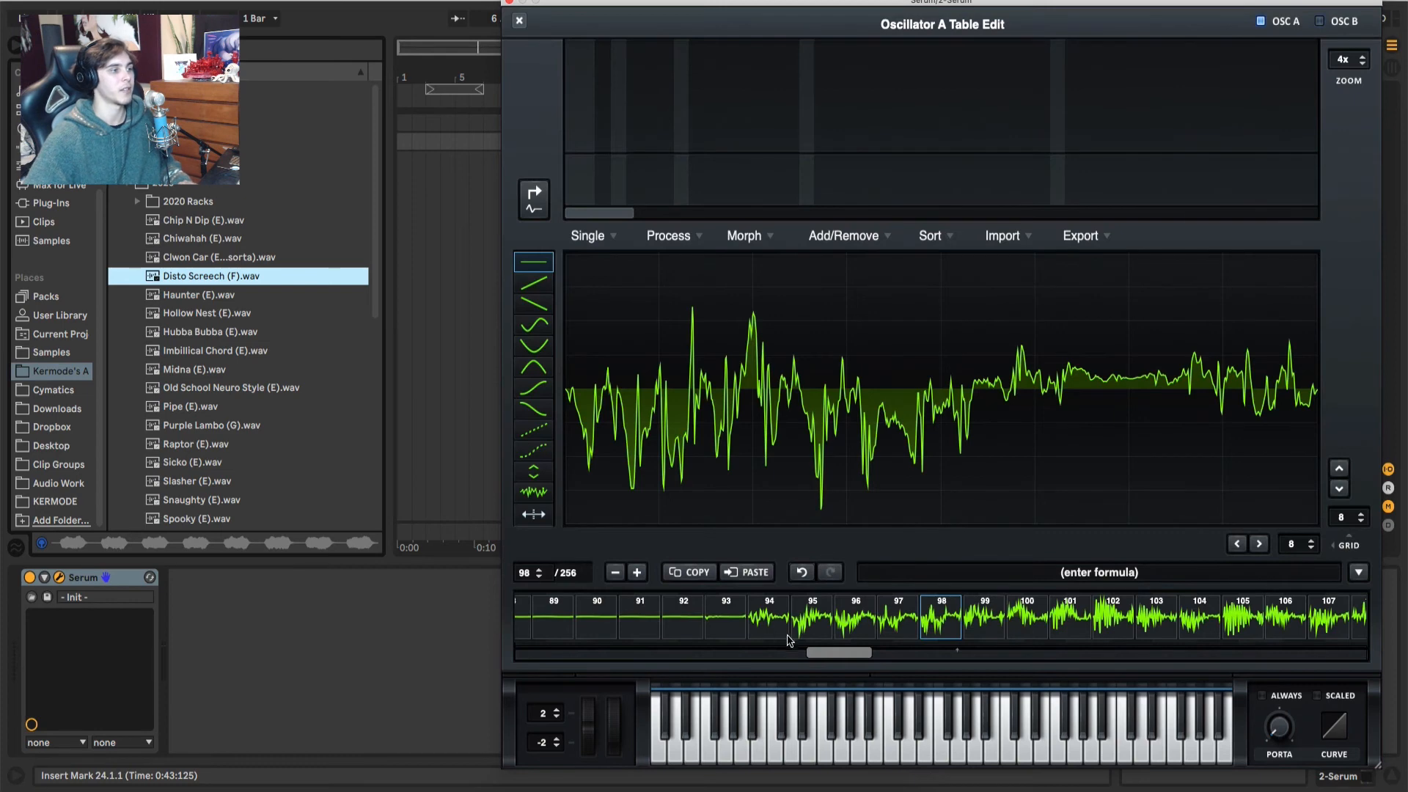
click(814, 623)
scroll(832, 657, right, 5)
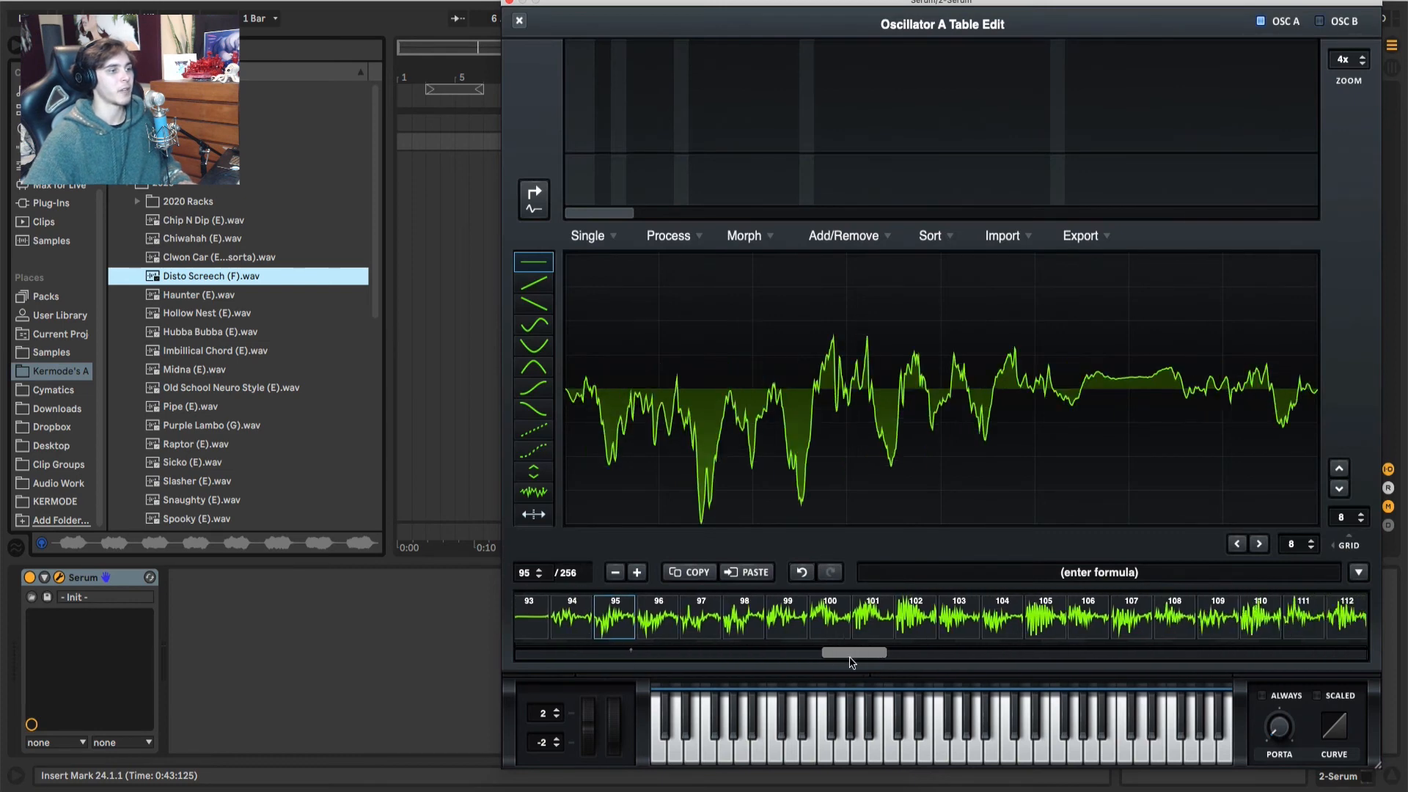
shift+click(1073, 633)
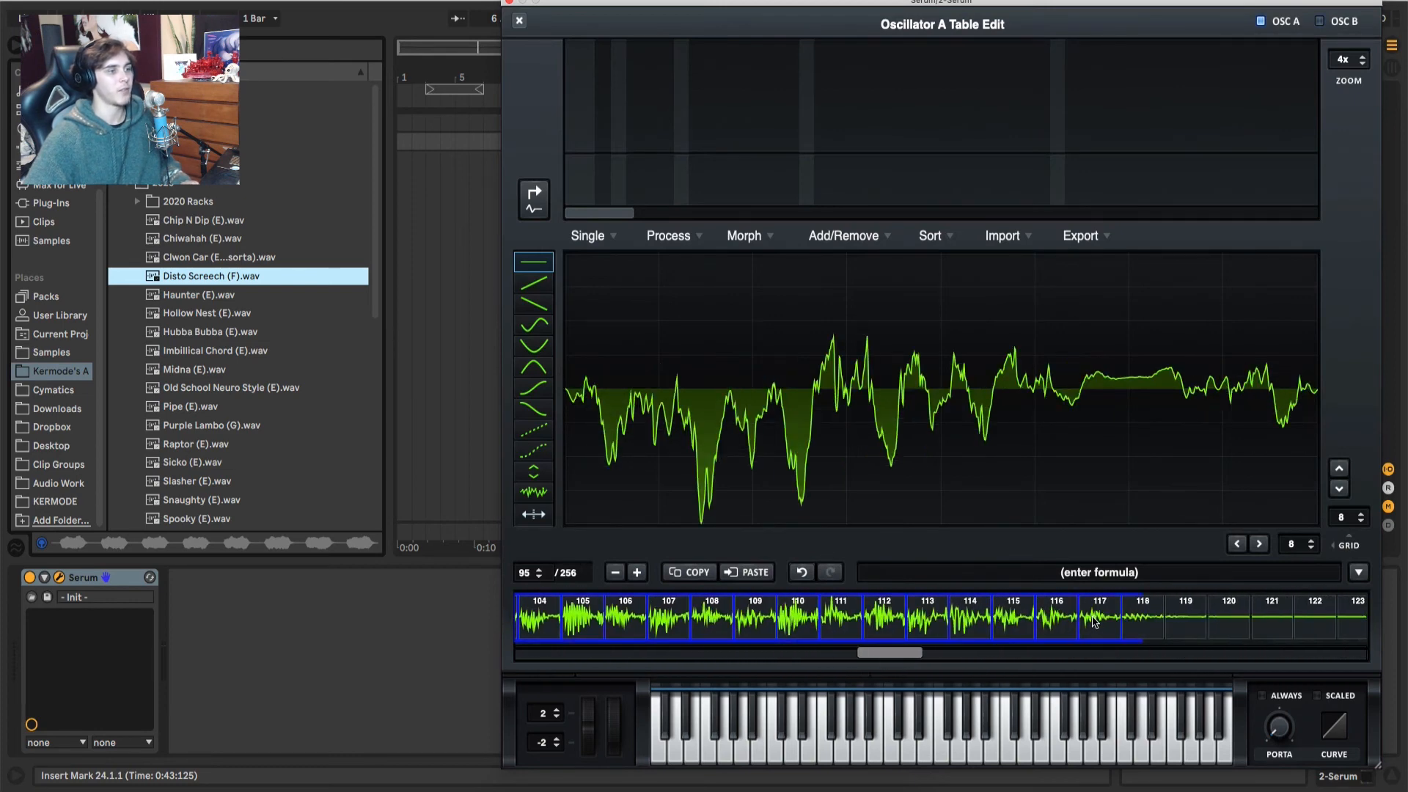
click(844, 236)
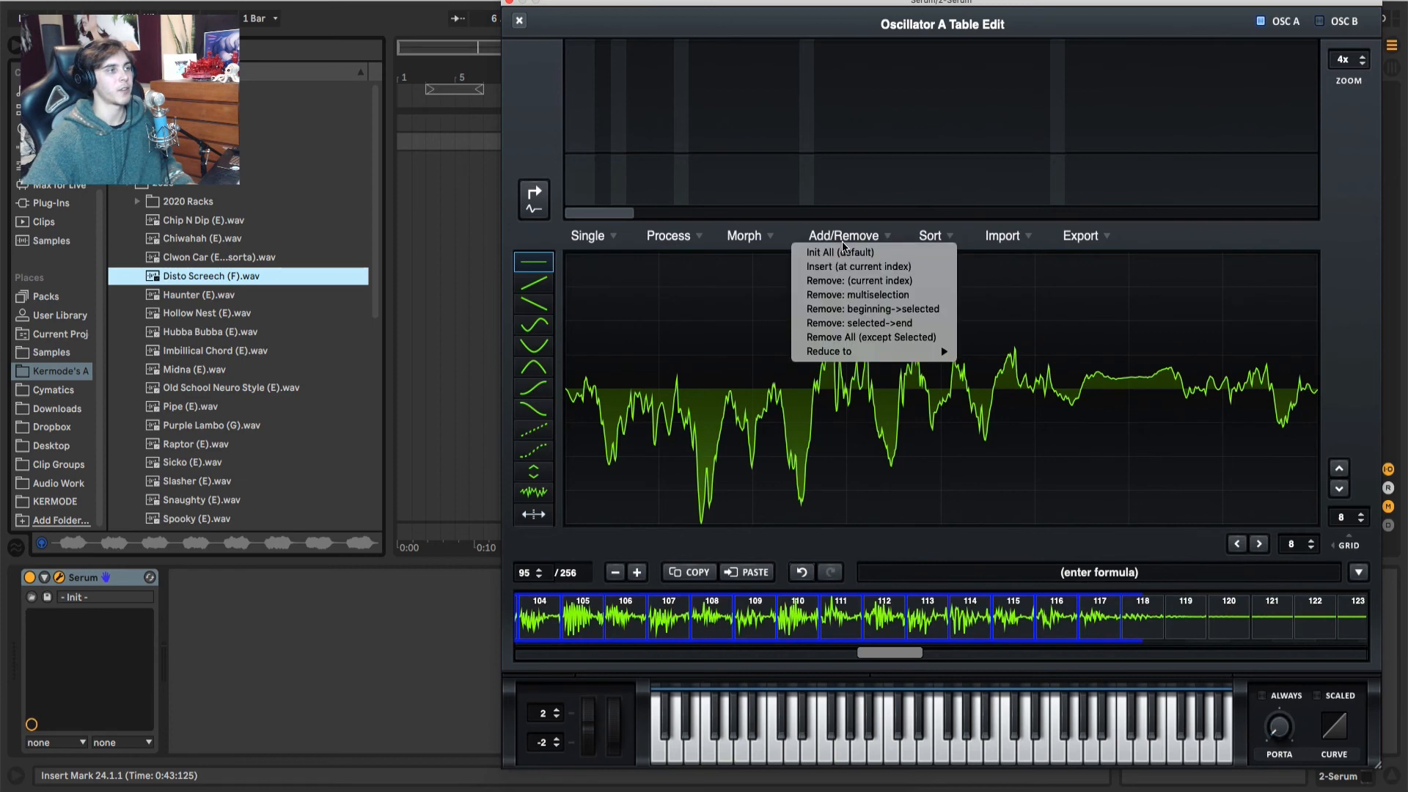
click(870, 337)
Step: Crossfade-morph the trimmed Disto Screech table and normalize its frames with each one gained separately
click(756, 235)
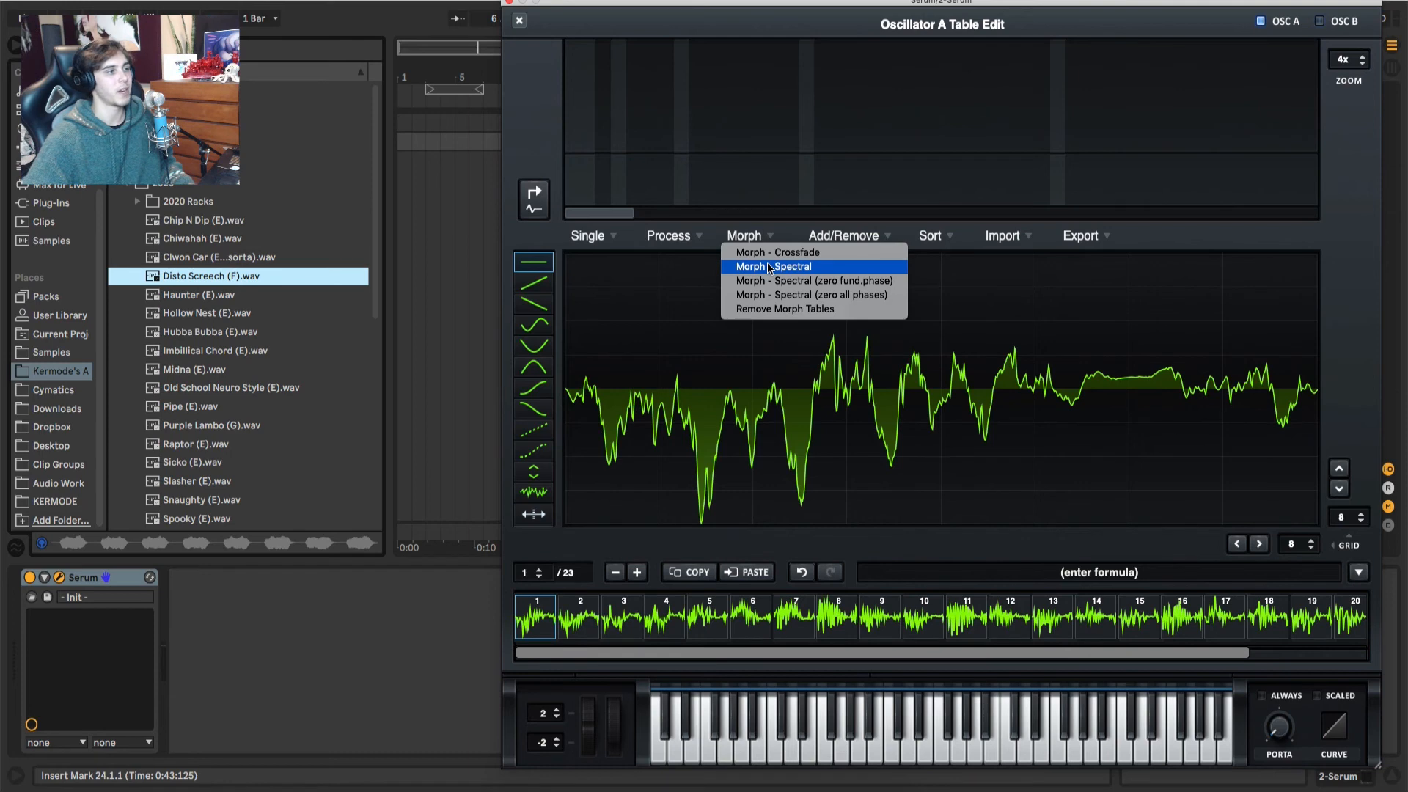
click(728, 253)
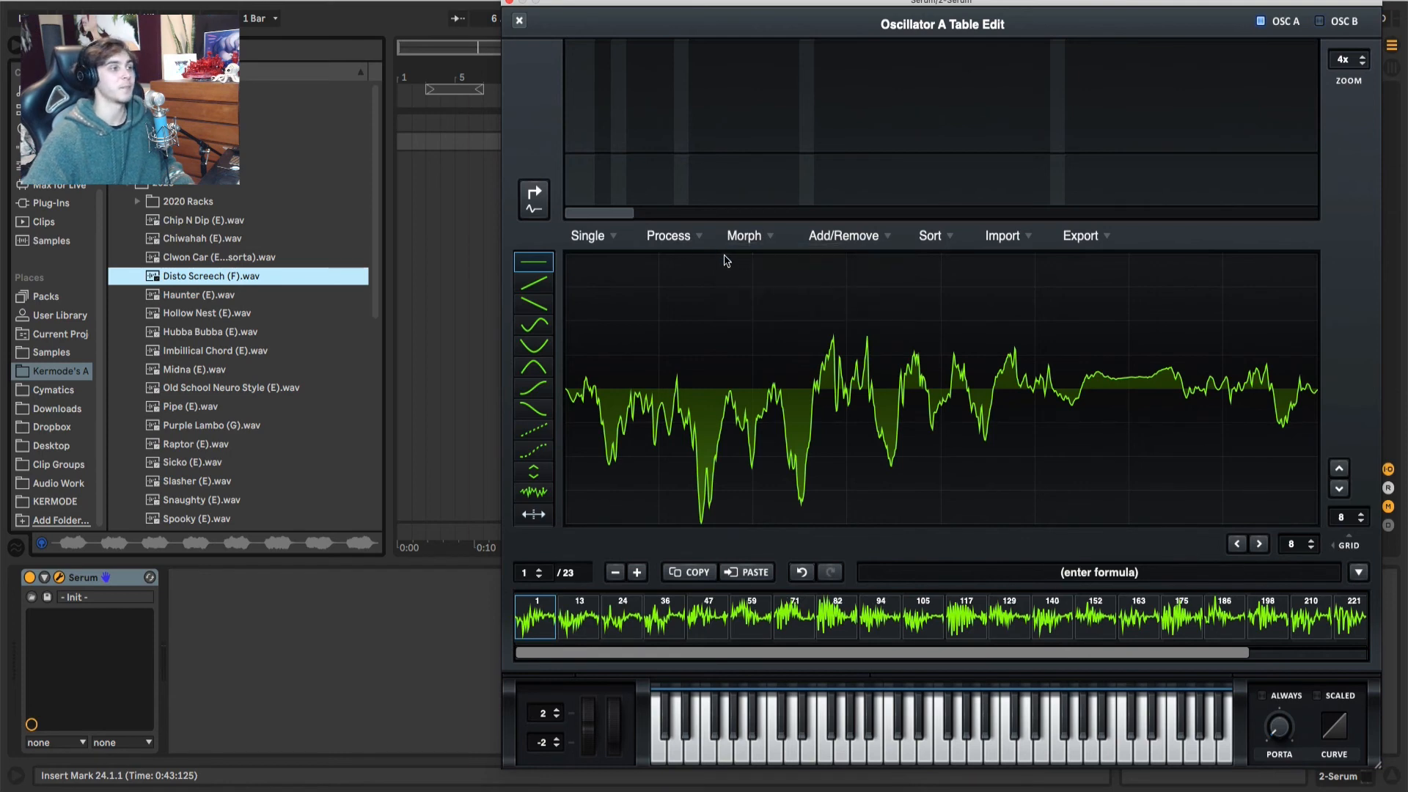
click(665, 233)
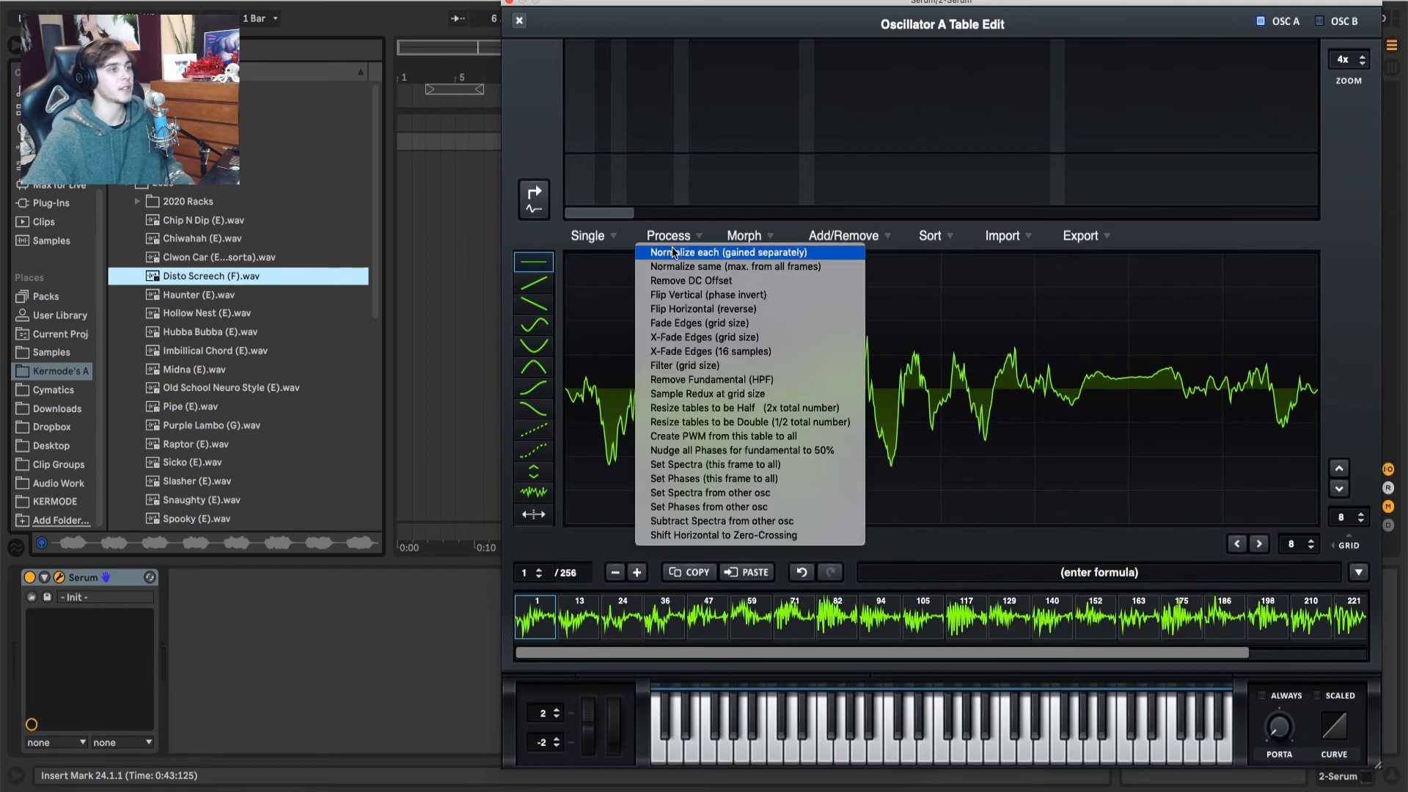
click(702, 255)
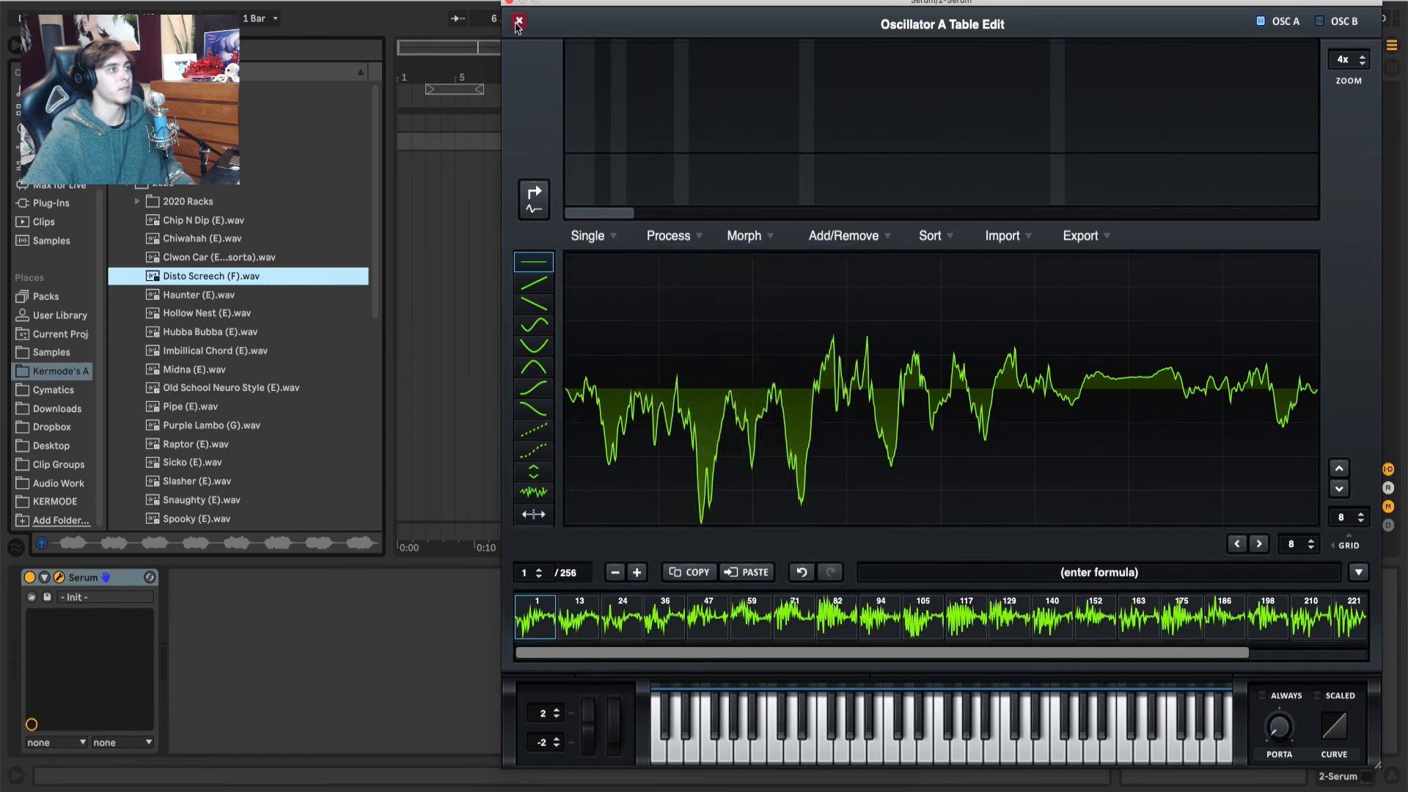
Step: Close the table editor and sweep oscillator A's wavetable position to audition the edited Disto Screech table
click(519, 21)
drag(684, 363, 749, 280)
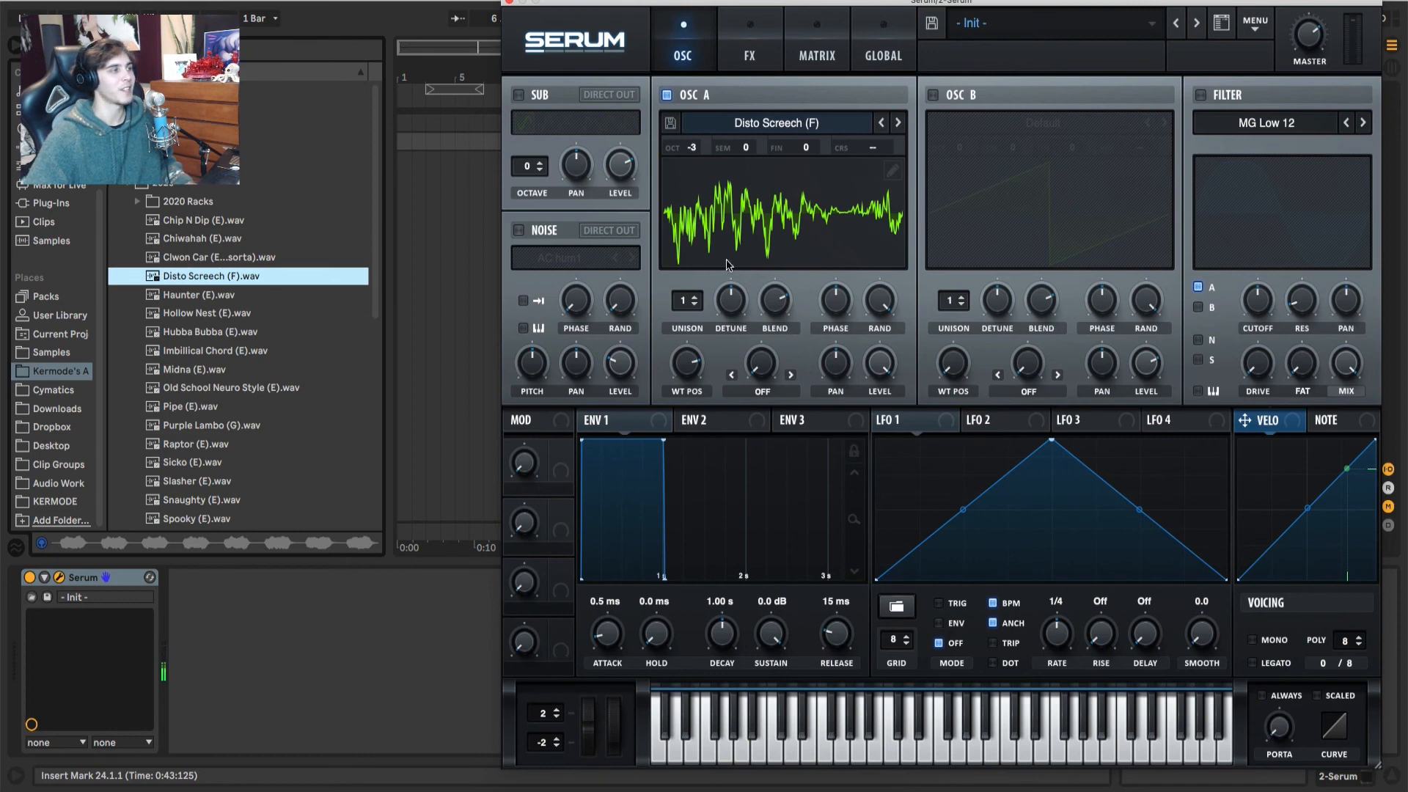
drag(682, 349, 709, 369)
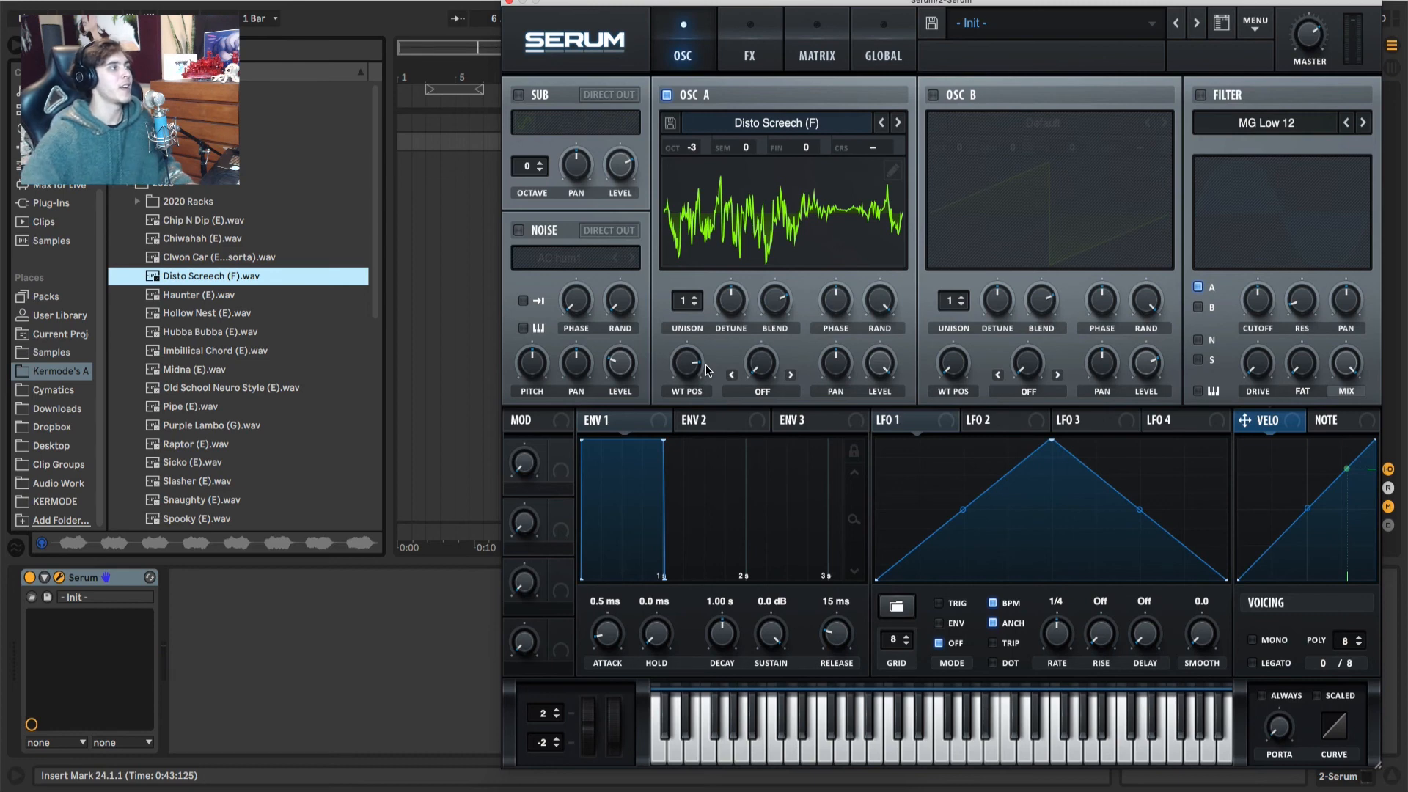
Step: Collapse the folder holding Disto Screech (F).wav and expand the bass sample folder containing Naboo (E).wav
click(126, 184)
click(126, 146)
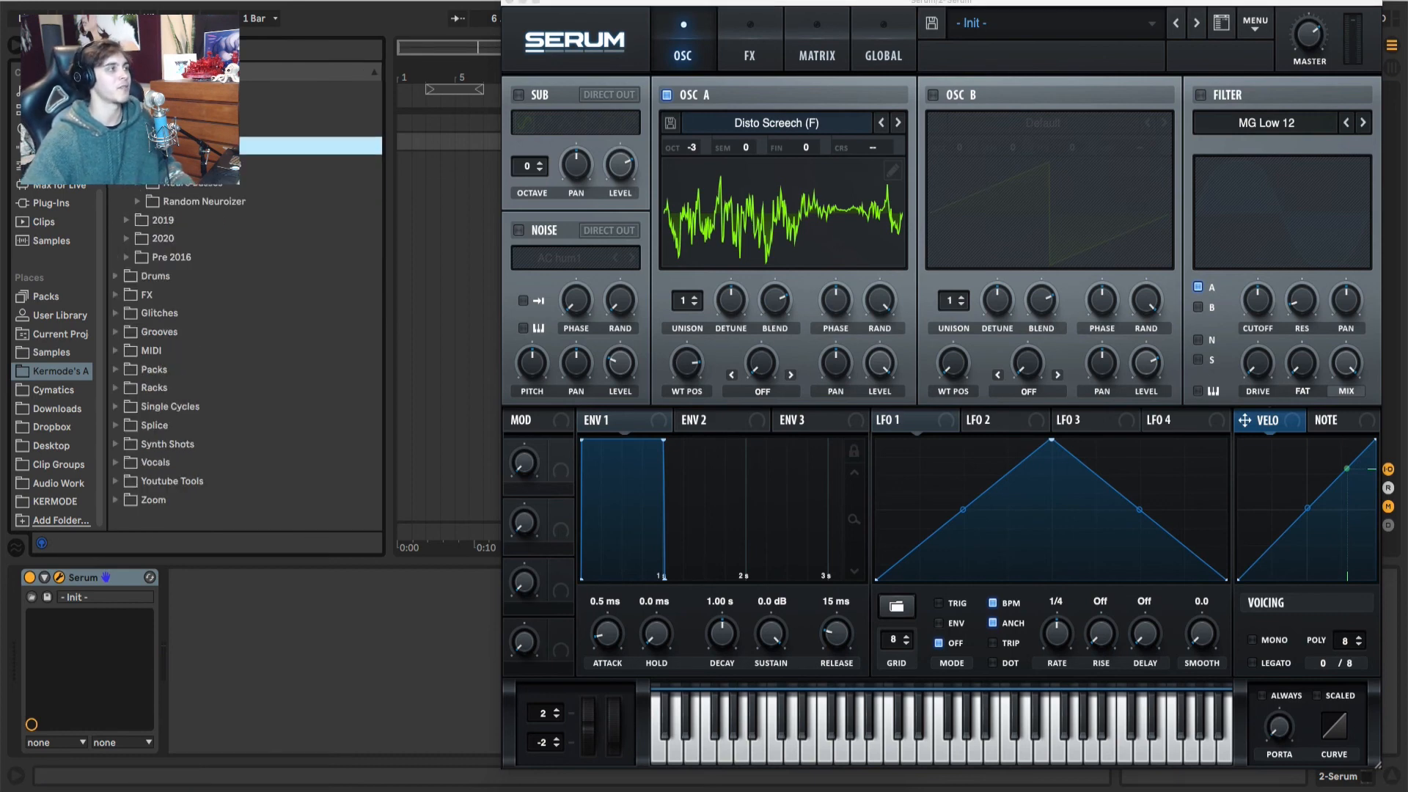
click(126, 146)
click(126, 127)
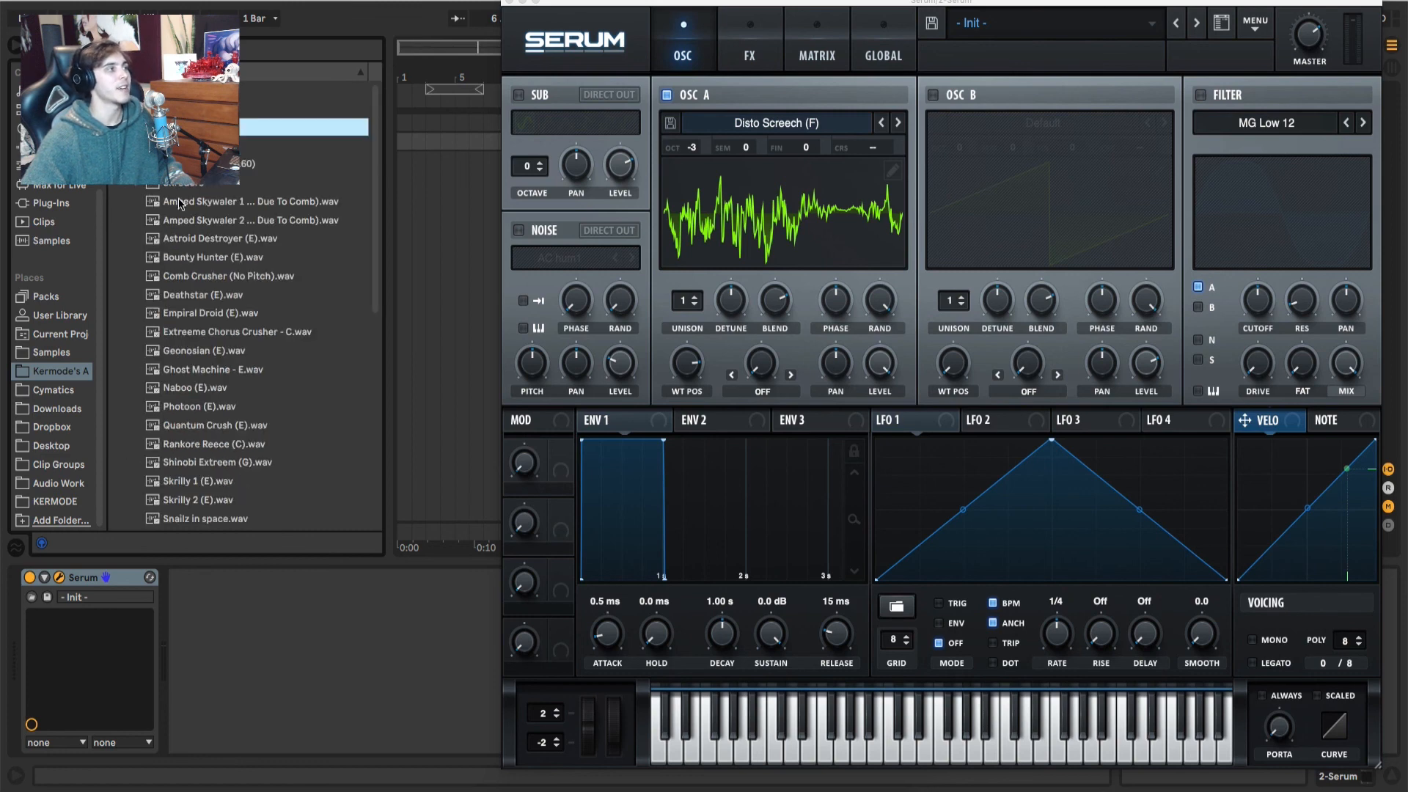
Step: Preview Naboo (E).wav, import it into oscillator A and sweep the wavetable position to audition it
click(205, 390)
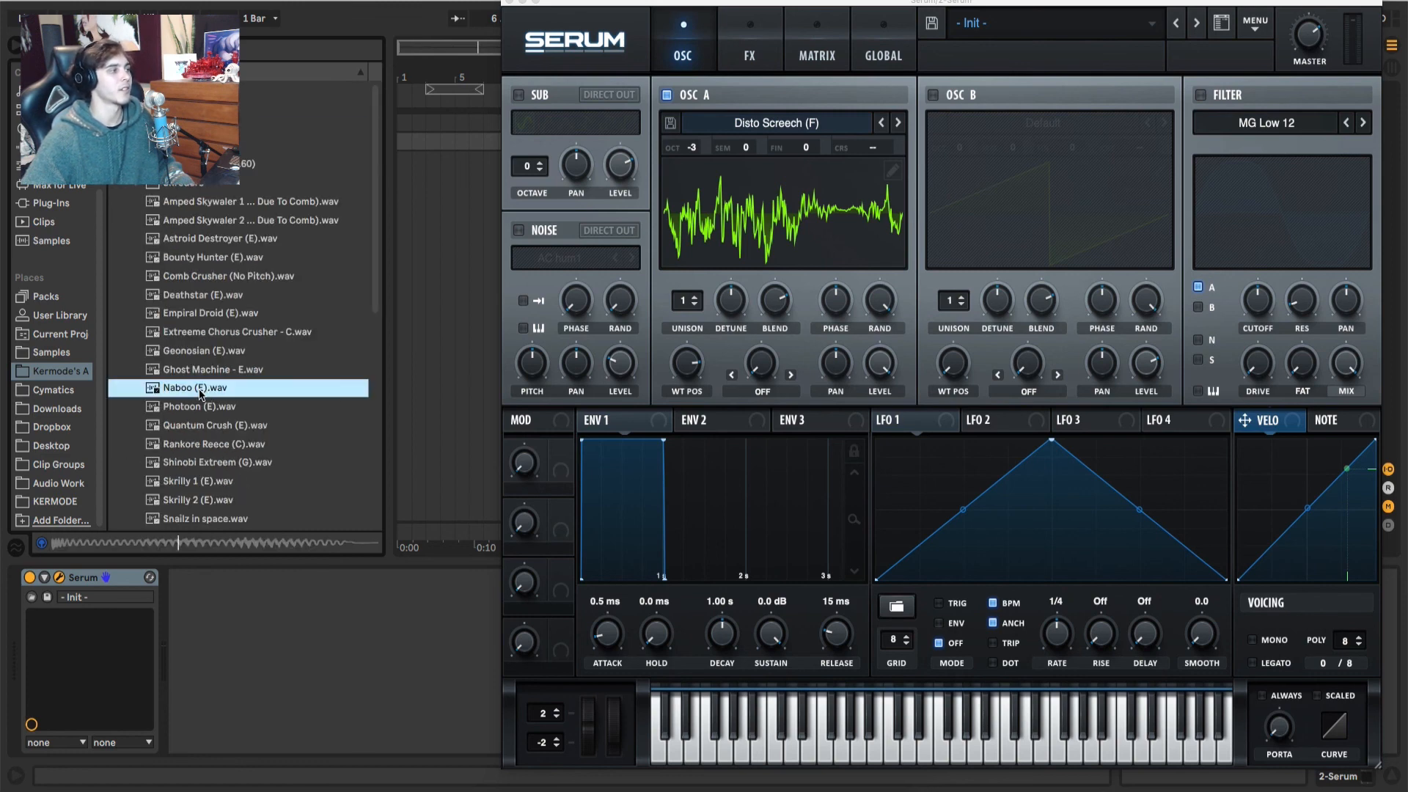
drag(201, 391, 829, 271)
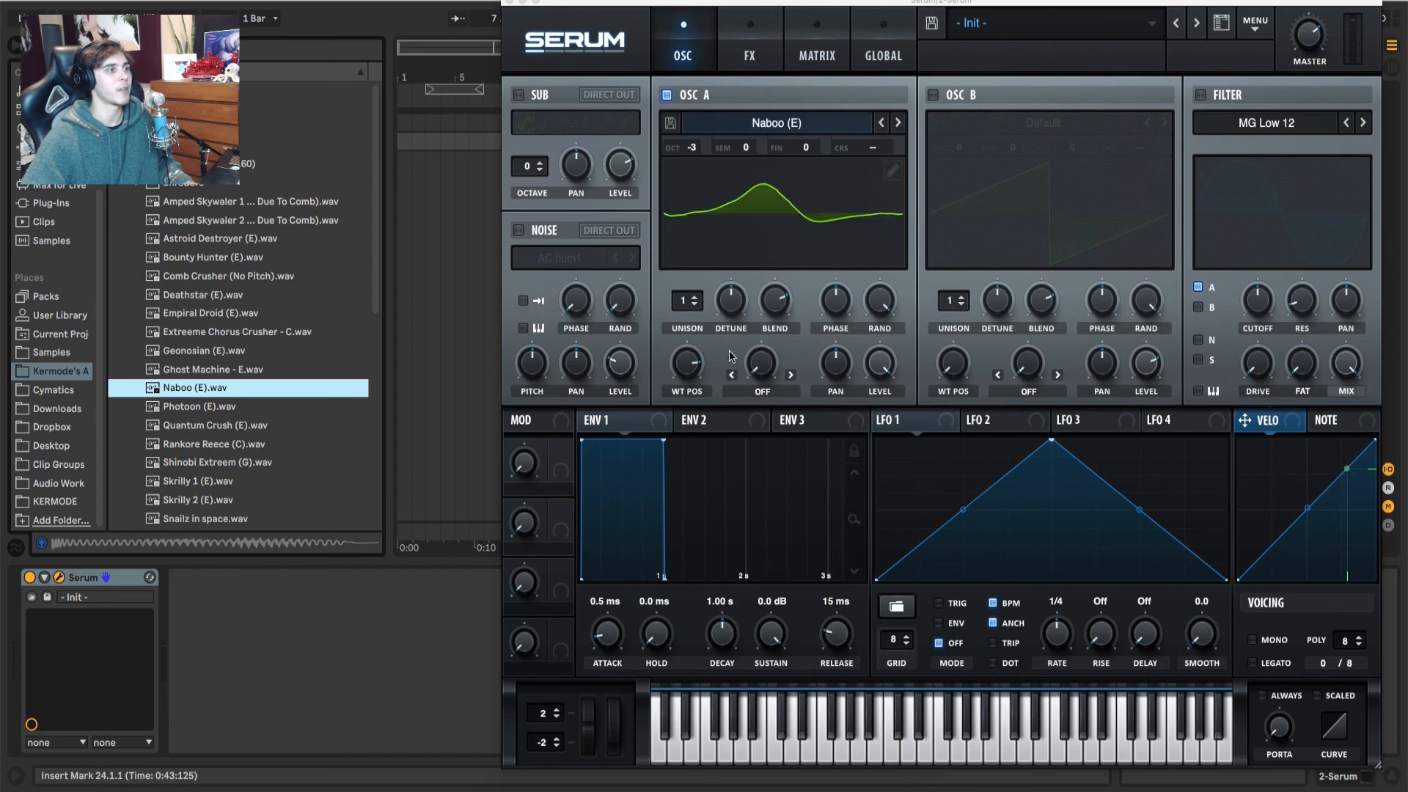
mouse_move(685, 383)
mouse_down()
mouse_move(685, 458)
mouse_move(694, 367)
mouse_up()
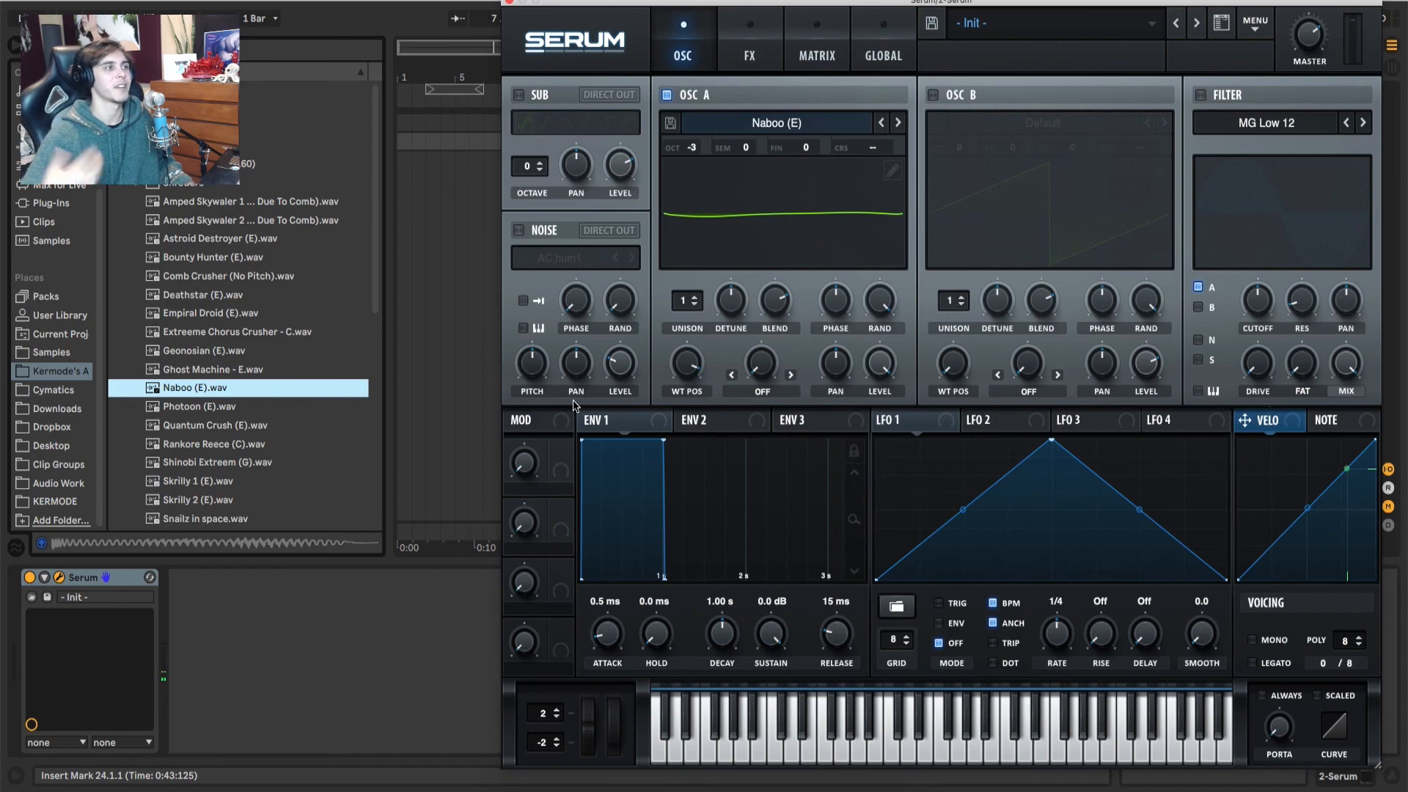